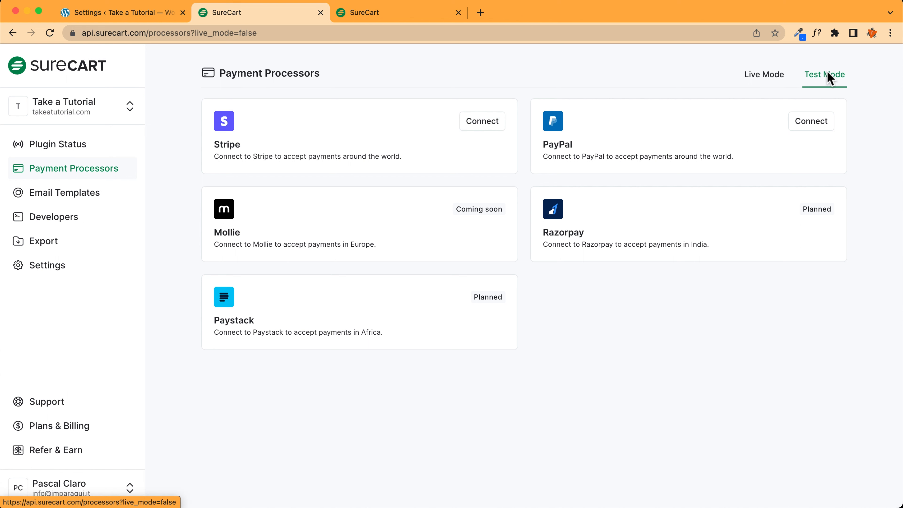
Switch to Test Mode and connect the chosen Stripe account for test payments
click(807, 77)
click(812, 76)
click(782, 76)
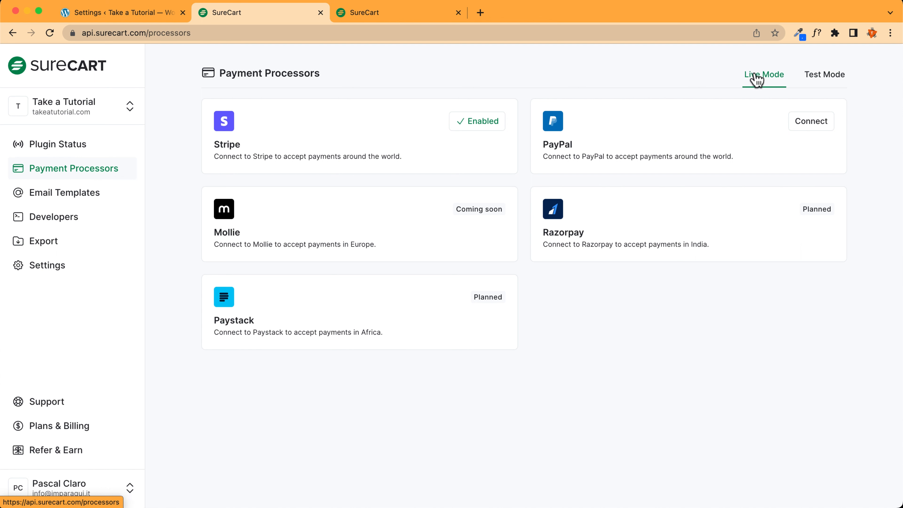
click(829, 74)
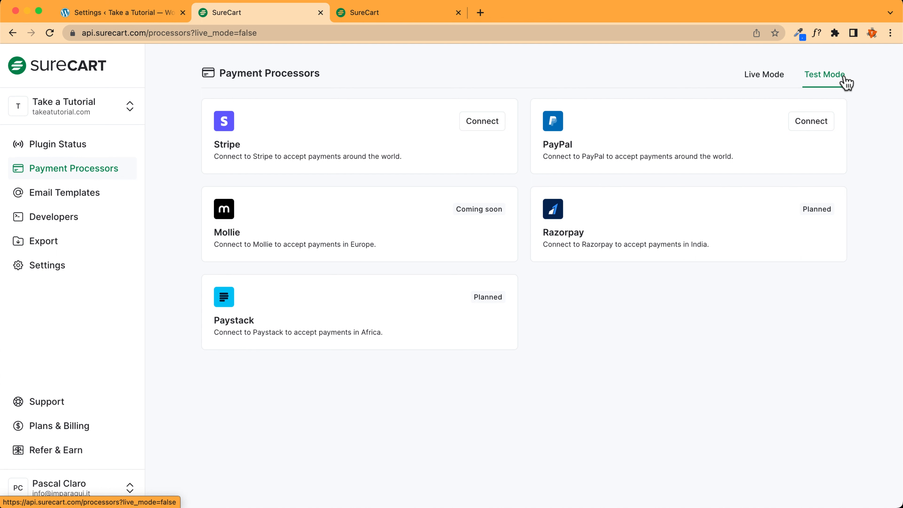
click(483, 123)
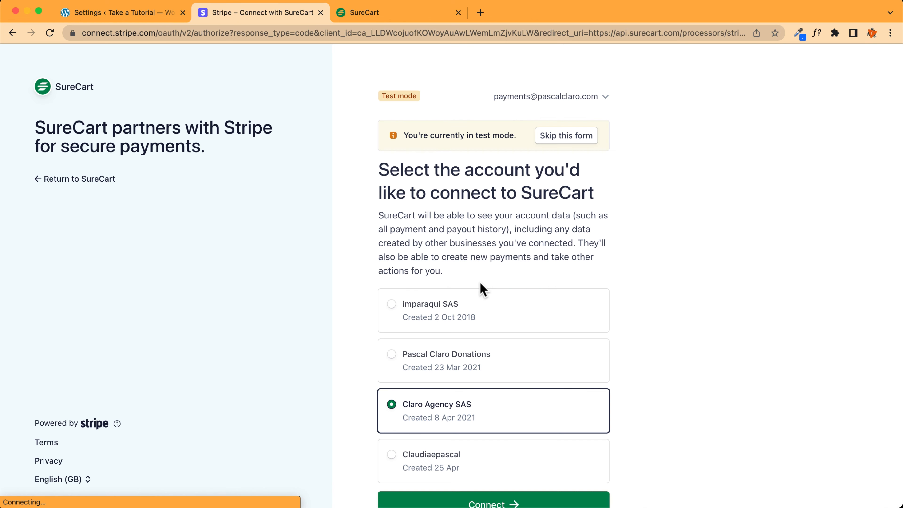
scroll(480, 288, down, 3)
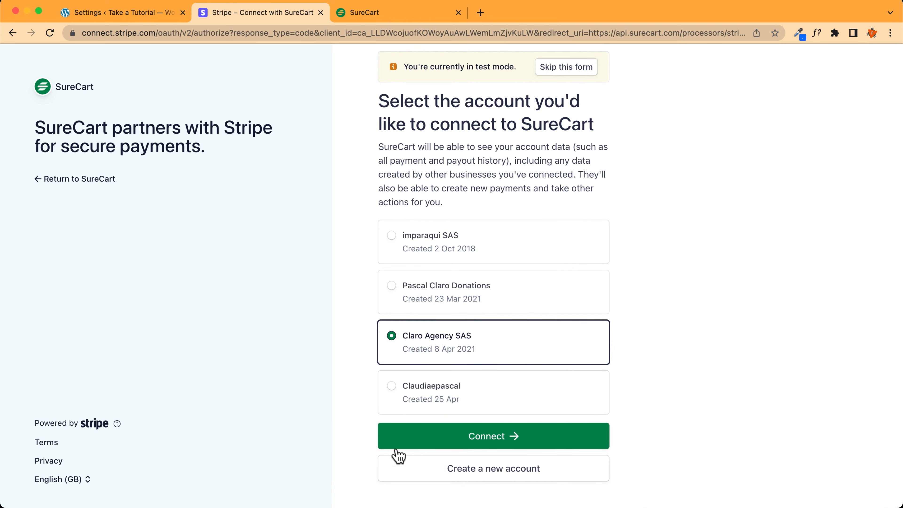
click(486, 442)
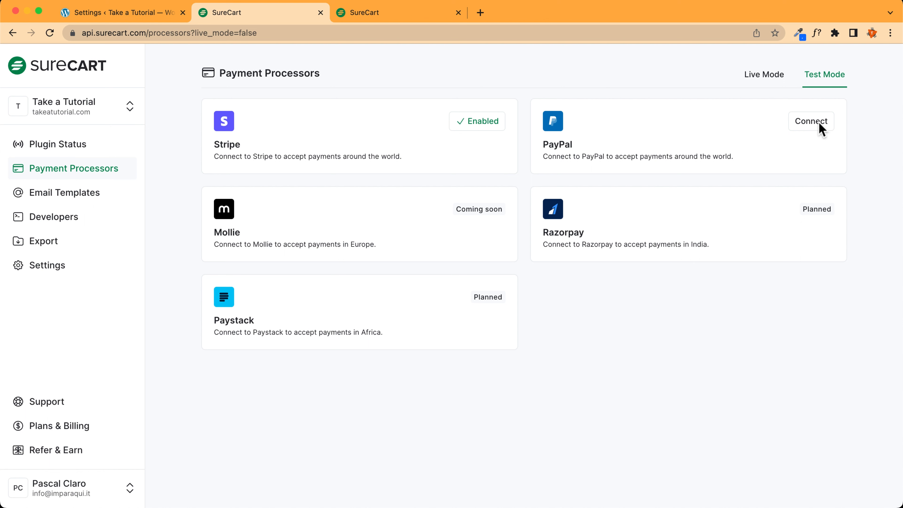
In Live Mode, start PayPal's connection, set the country to France, and continue to sign-in
click(757, 73)
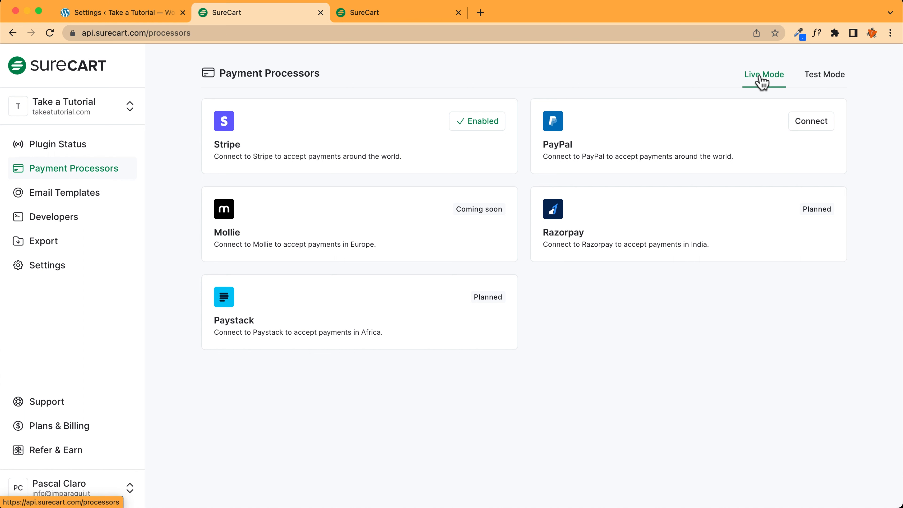
click(821, 121)
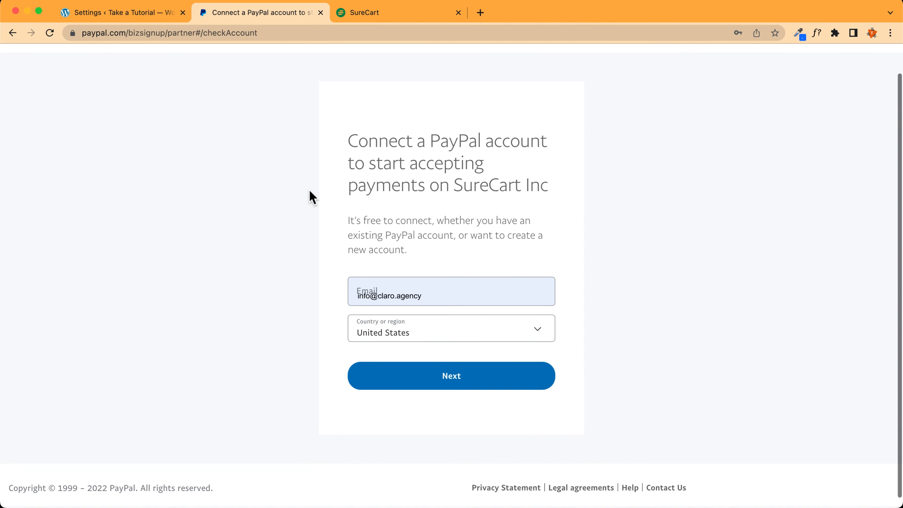
click(448, 299)
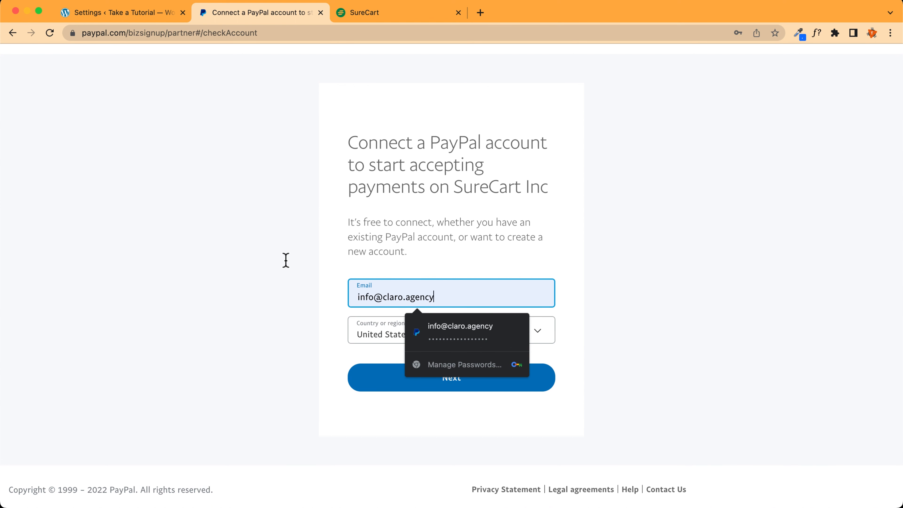
click(436, 341)
text(fr)
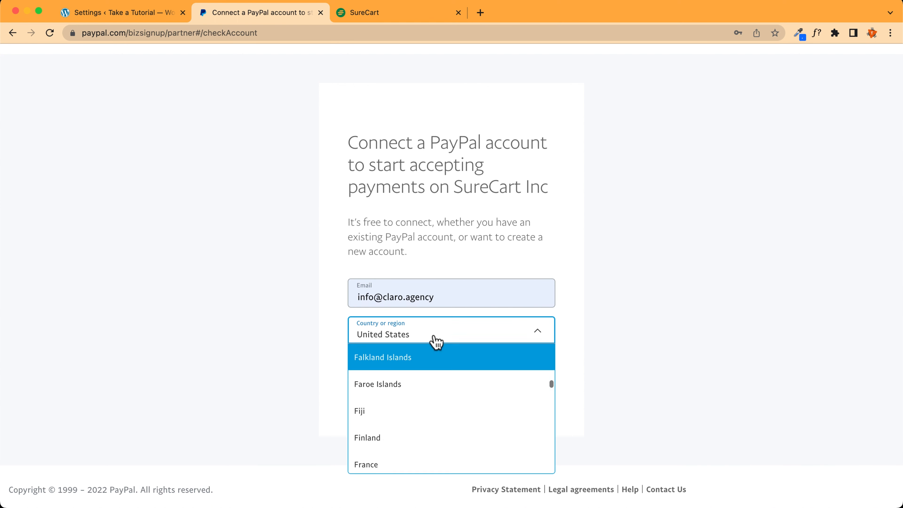
key(Return)
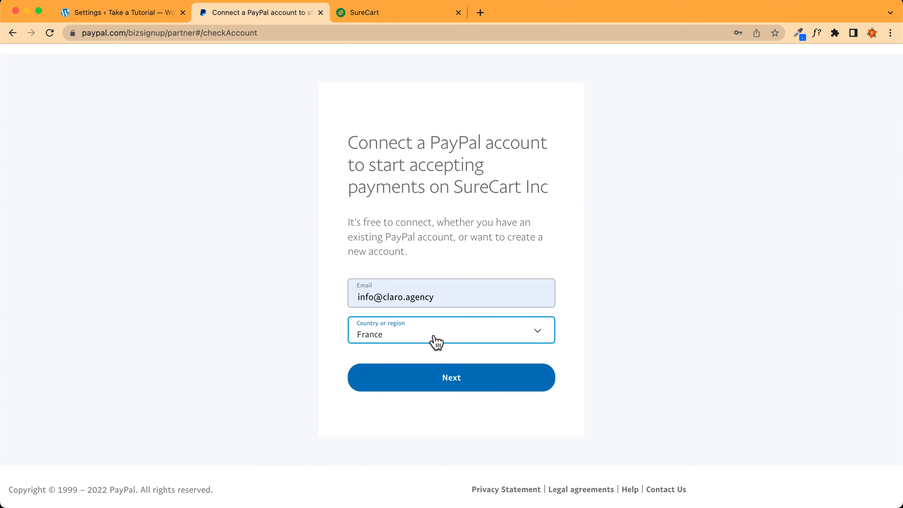
click(453, 384)
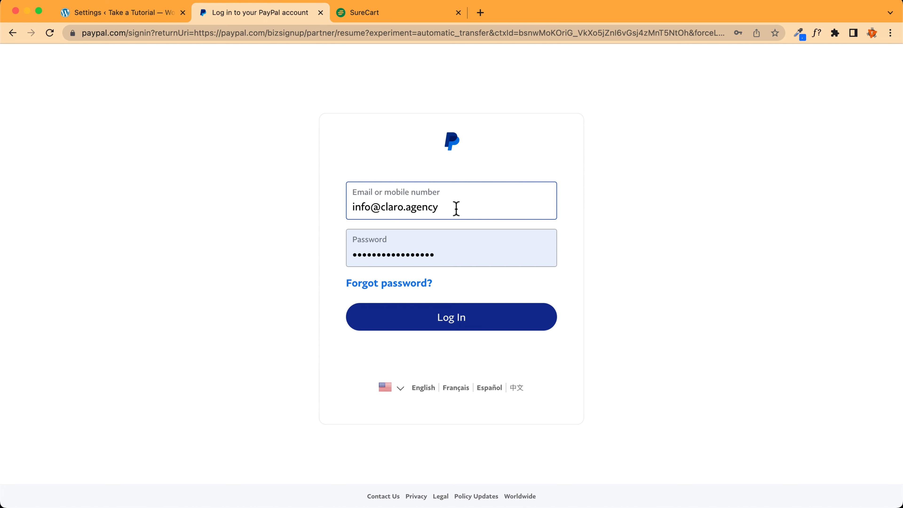
Log in to PayPal with text-message verification, agree and connect, then return to SureCart
click(450, 320)
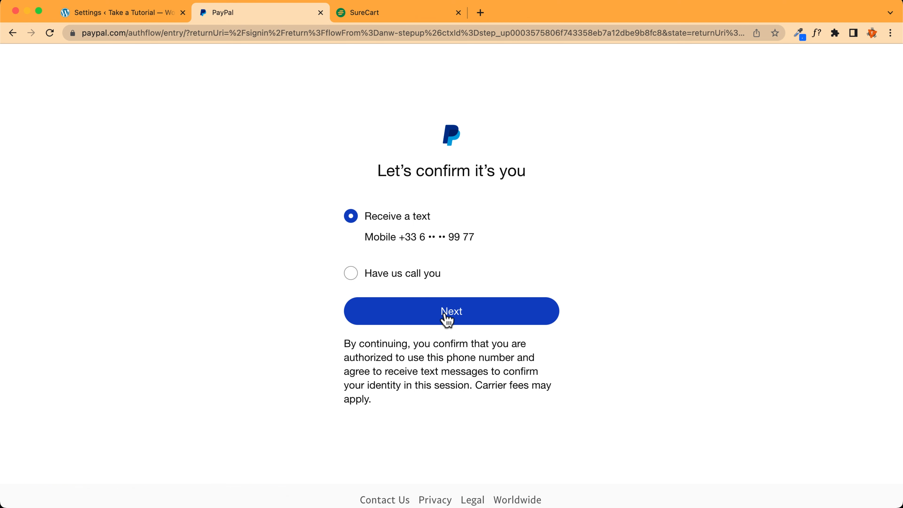
click(449, 320)
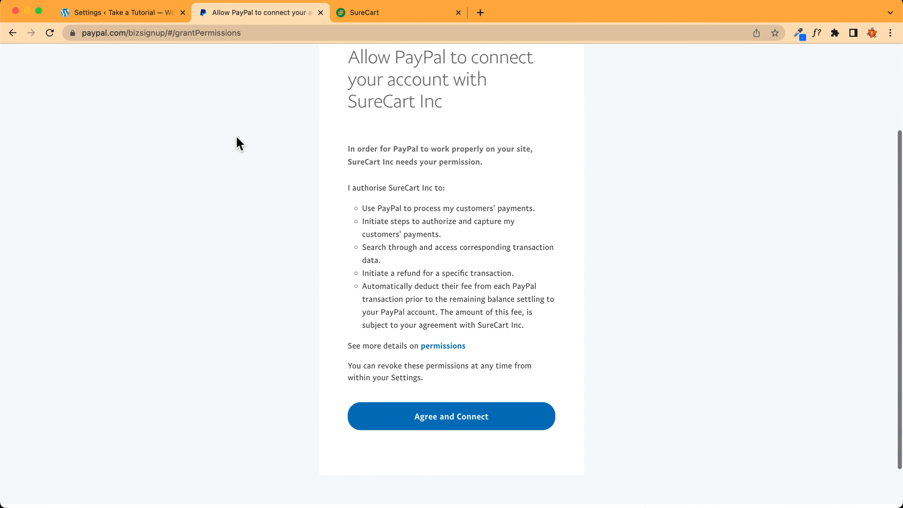
scroll(479, 383, down, 1)
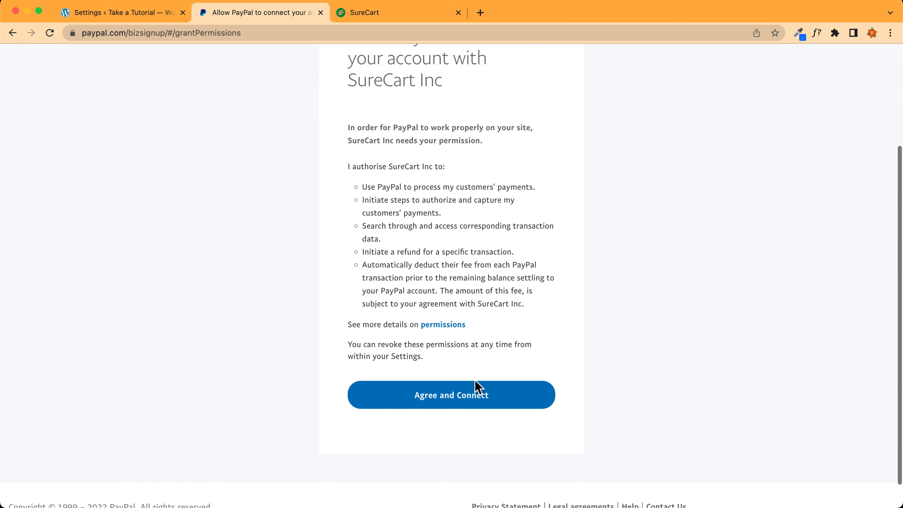
scroll(460, 396, up, 2)
scroll(447, 406, down, 2)
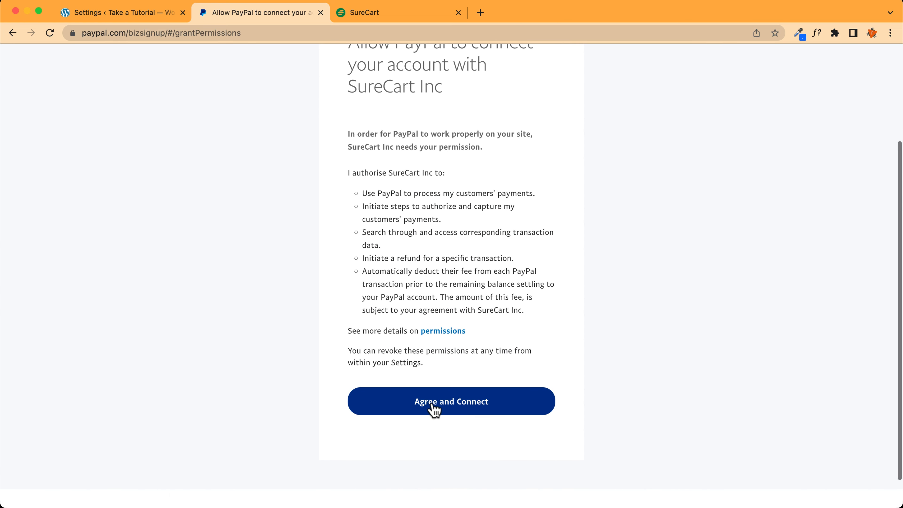
click(455, 410)
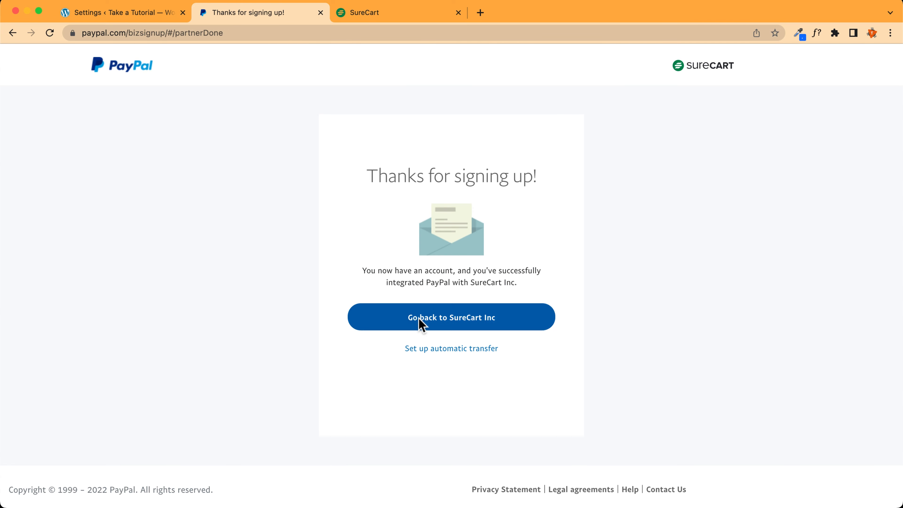
click(477, 321)
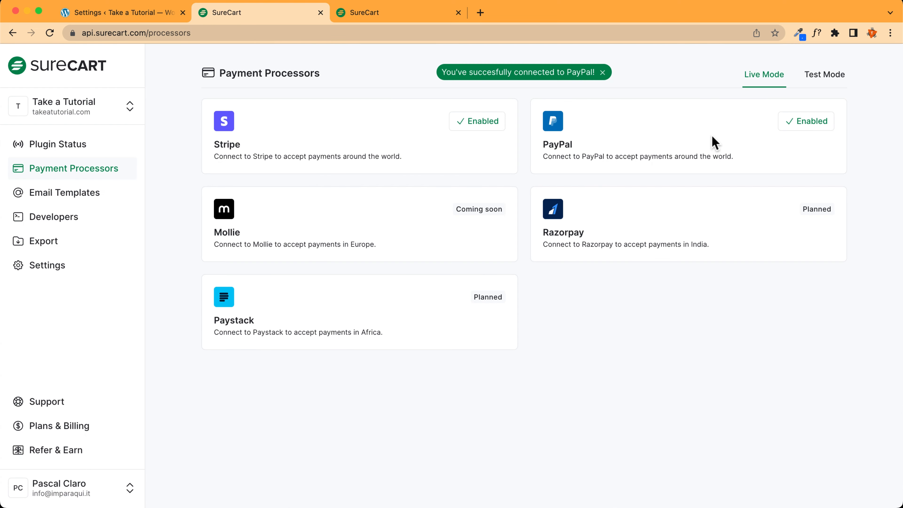
In Test Mode, start PayPal's sandbox connection and switch to the Sandbox accounts tab
click(824, 76)
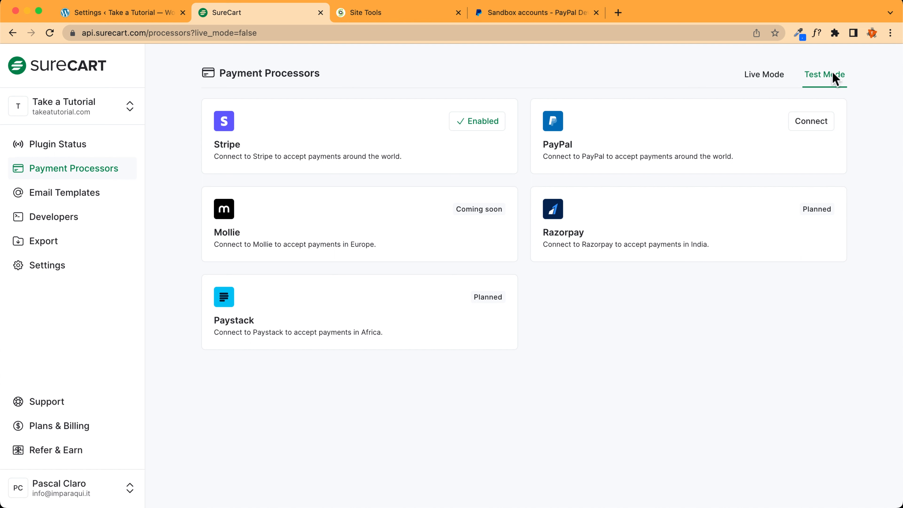
click(818, 129)
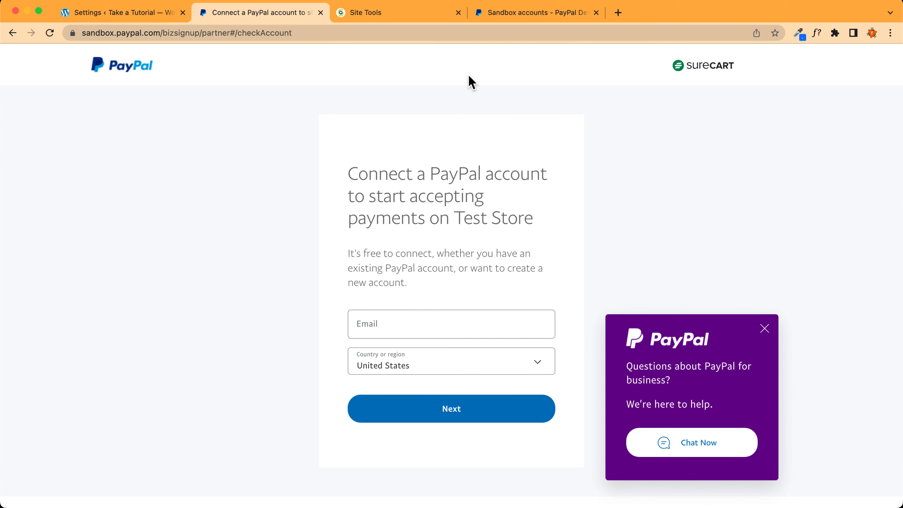
click(536, 13)
click(258, 32)
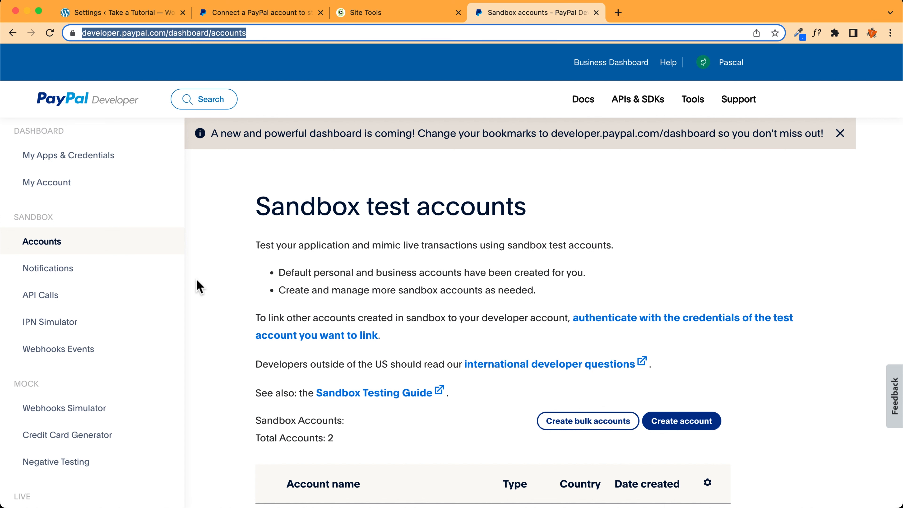
Create a Business (Merchant Account) sandbox account with France as its country
scroll(228, 290, down, 4)
click(680, 300)
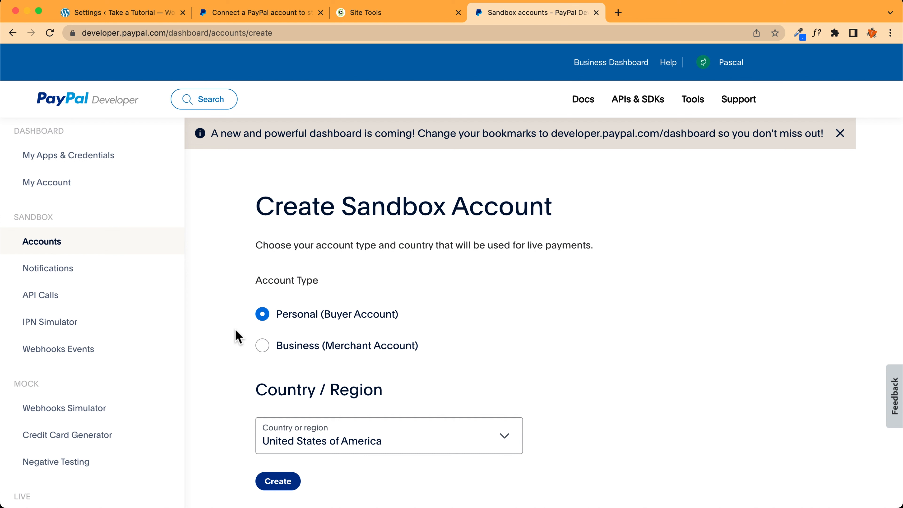
click(262, 347)
scroll(259, 336, down, 3)
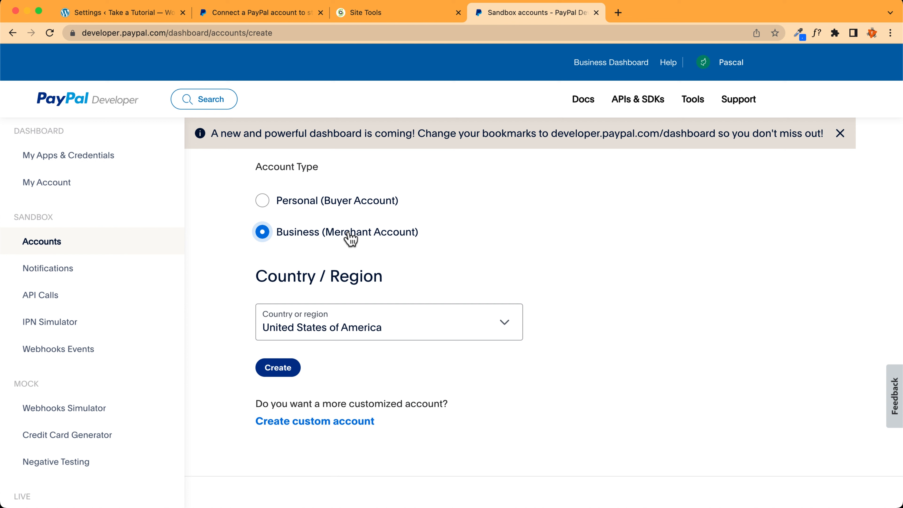
click(322, 329)
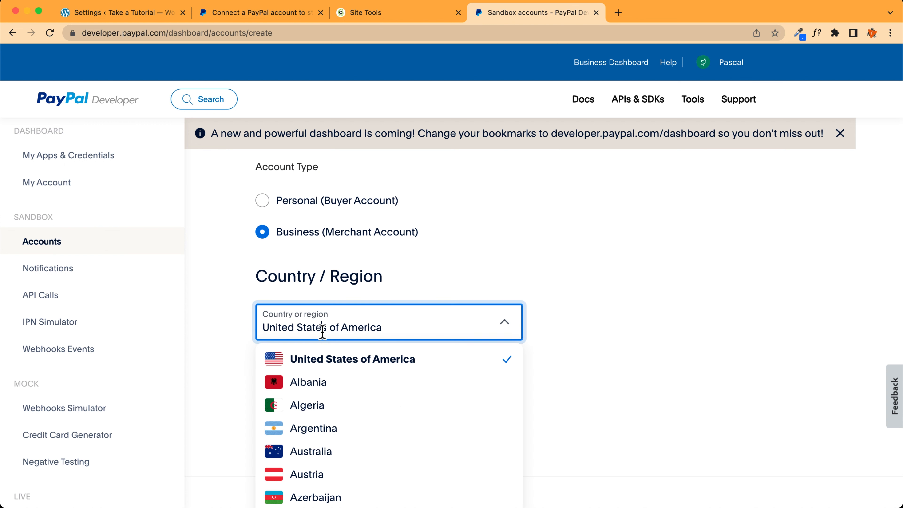
triple_click(322, 329)
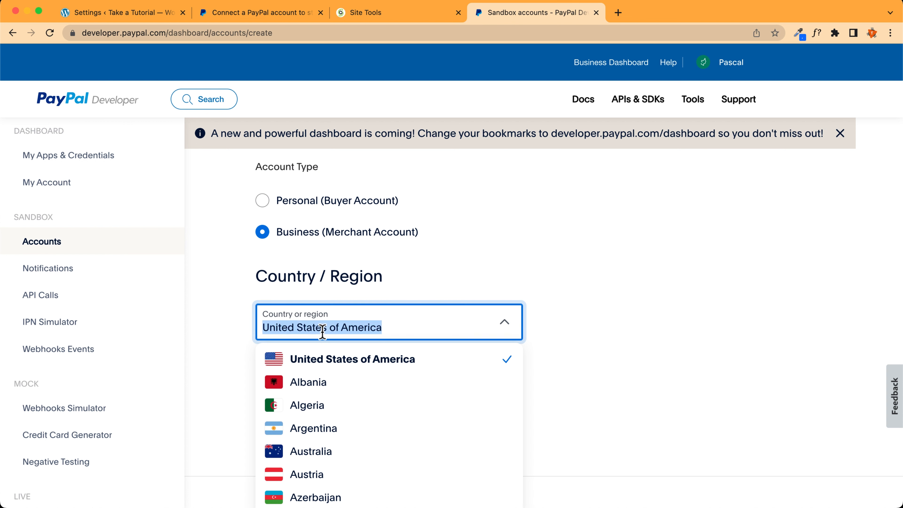
text(fra)
click(328, 360)
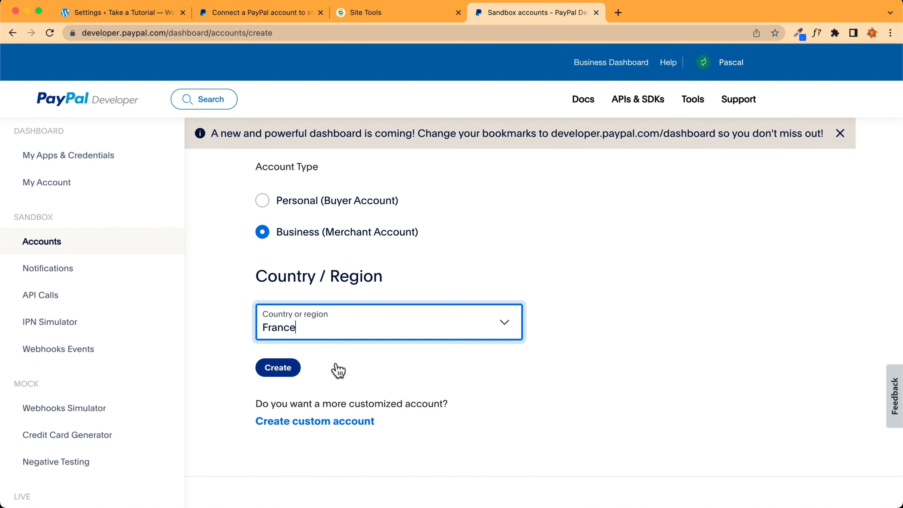
click(274, 368)
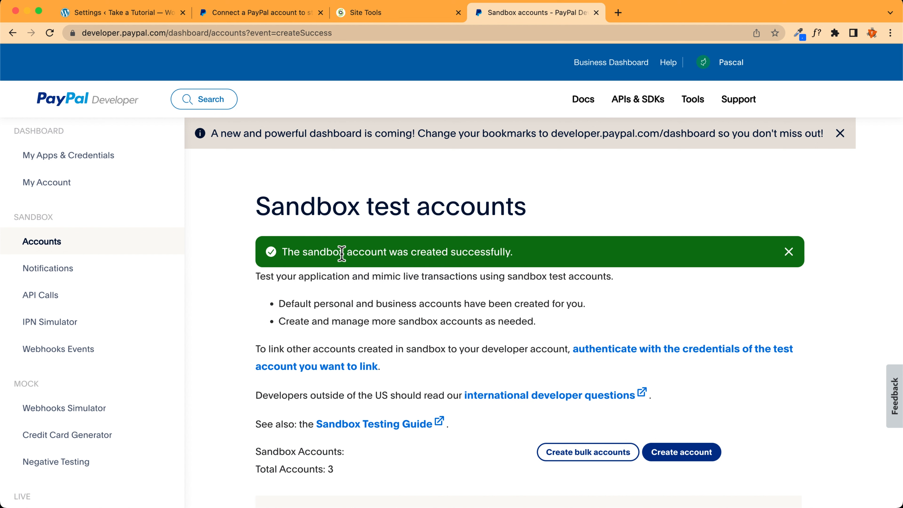
scroll(342, 254, down, 6)
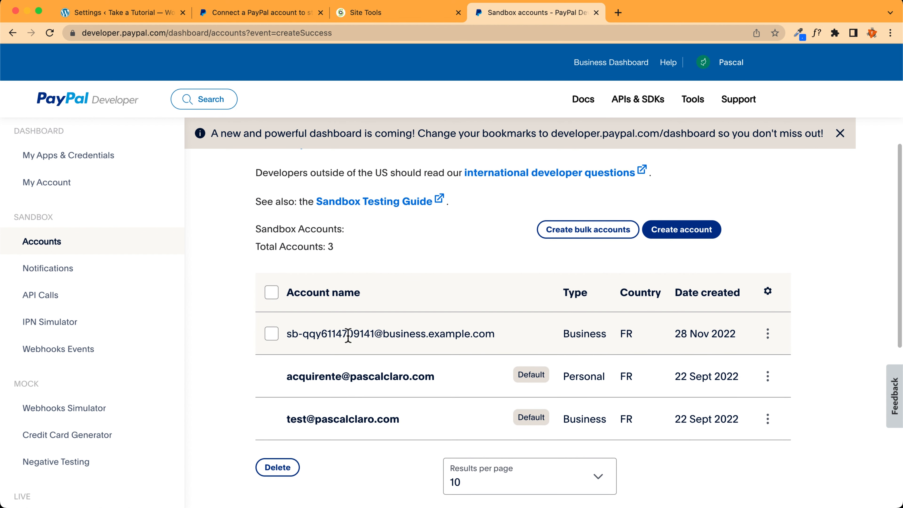
Open the new business sandbox account's details and make the profile editable
click(769, 335)
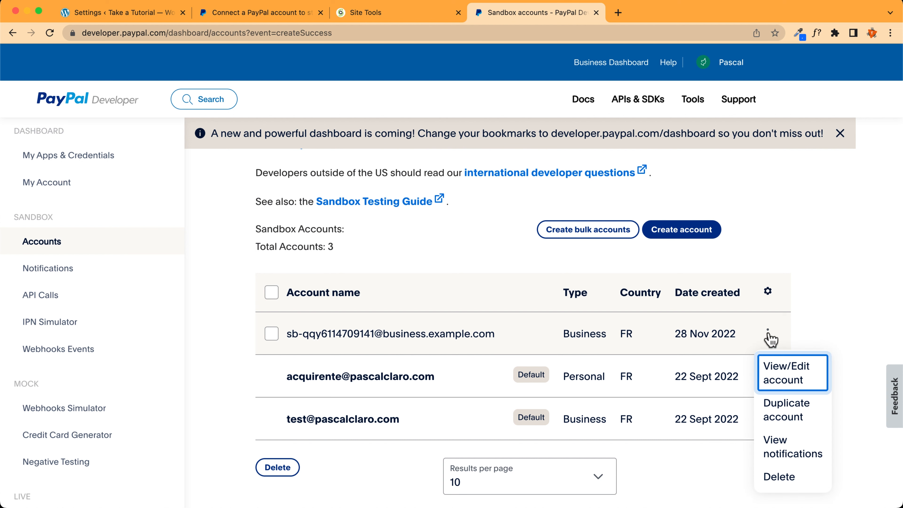
click(788, 374)
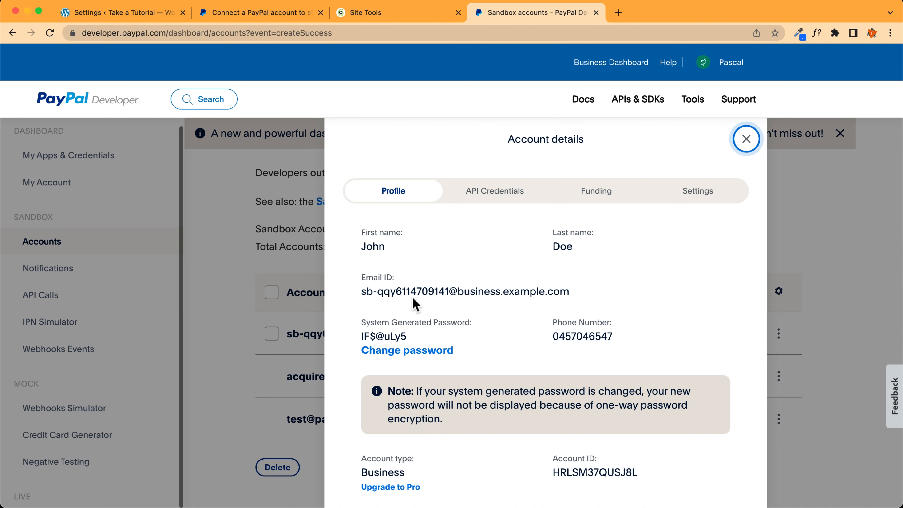
scroll(376, 404, down, 6)
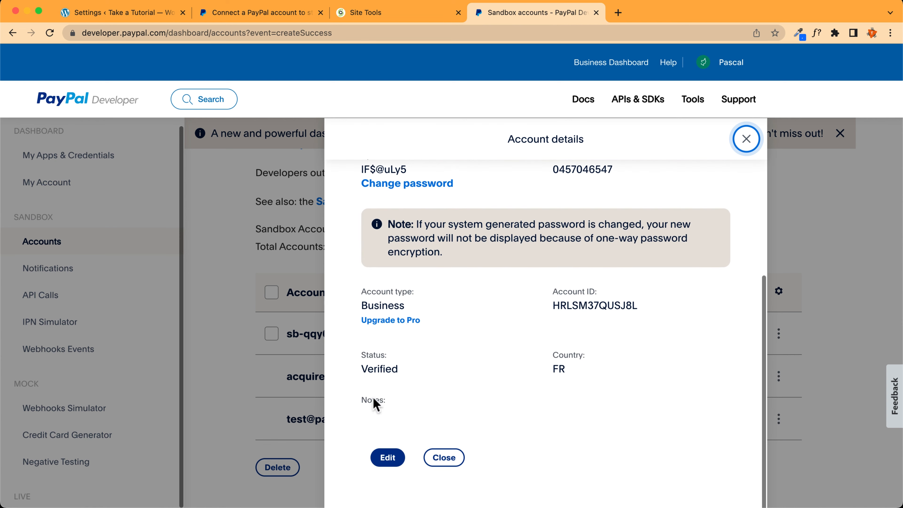
click(387, 459)
scroll(478, 359, up, 5)
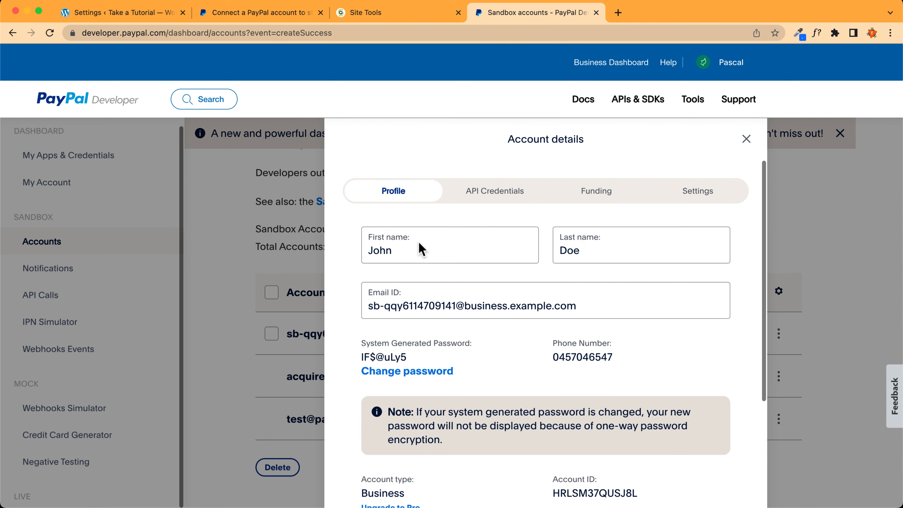
Replace the first and last name, and paste the site's own e-mail address
drag(413, 253, 331, 249)
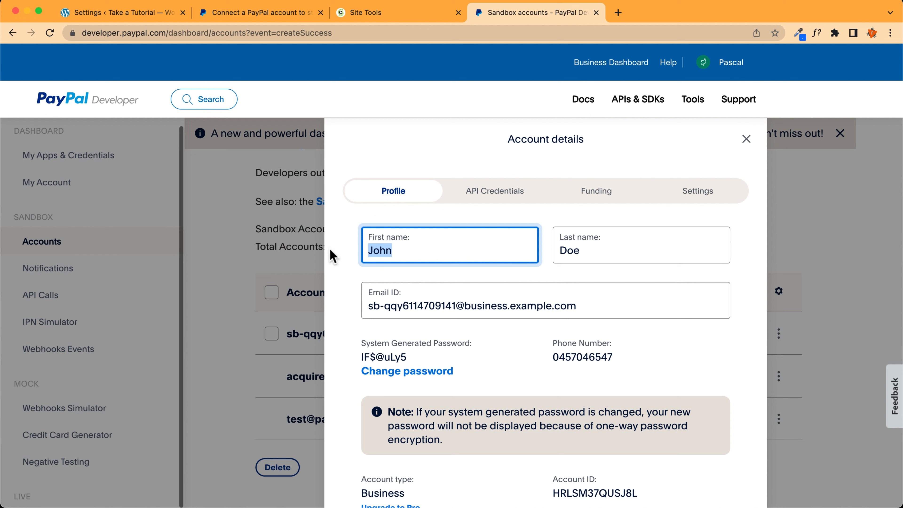
text(Pascal)
key(Tab)
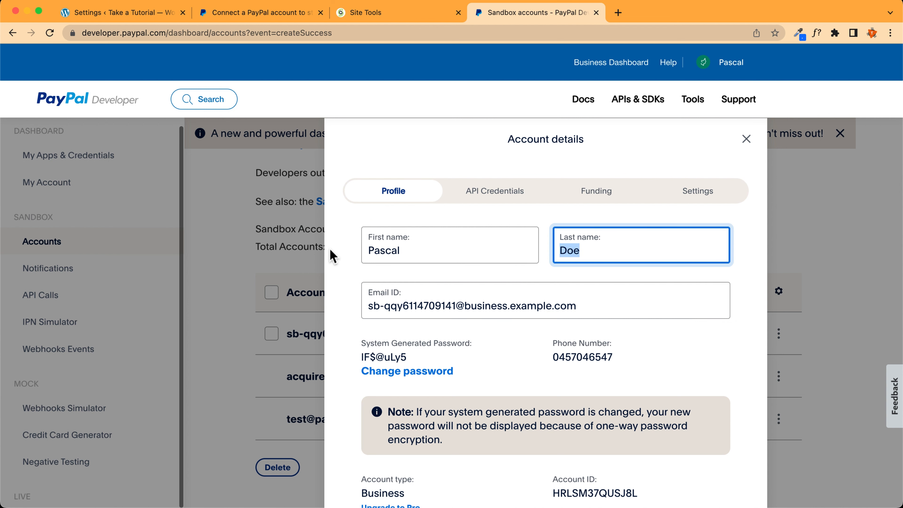
text(Tutorial)
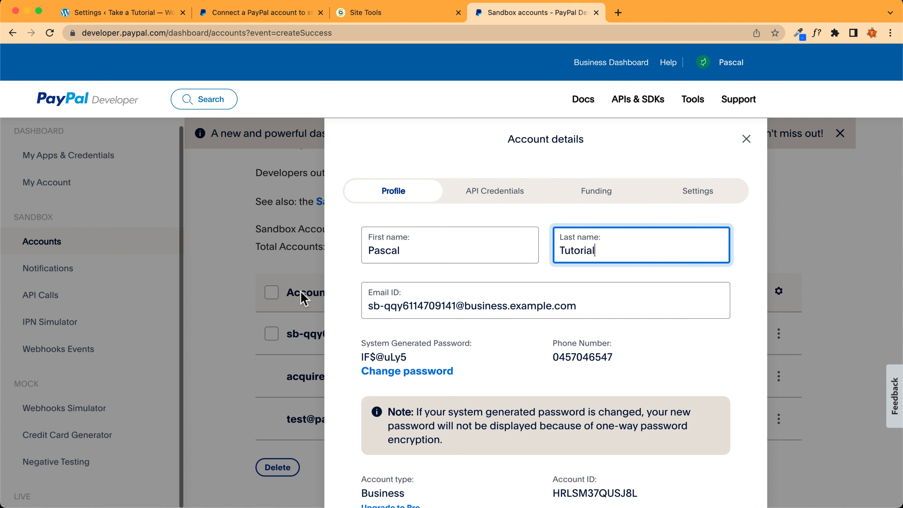
triple_click(468, 307)
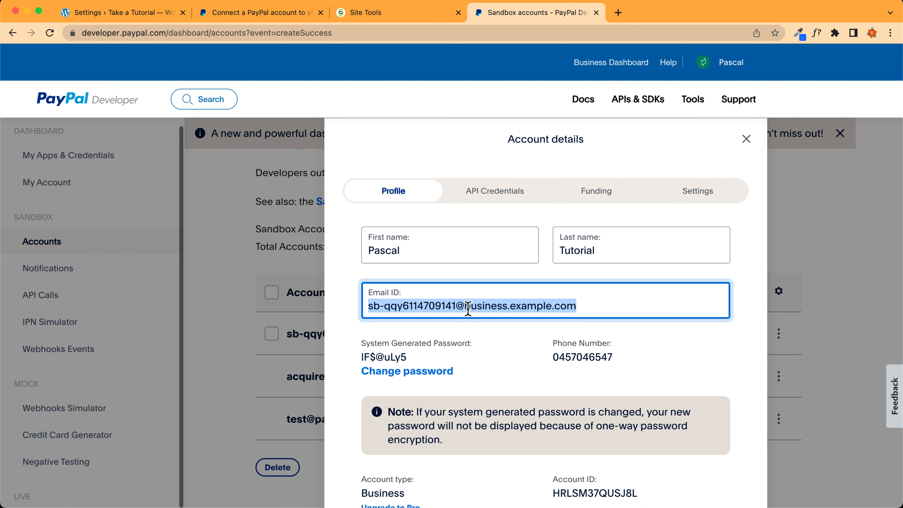
key(super+v)
scroll(398, 294, down, 3)
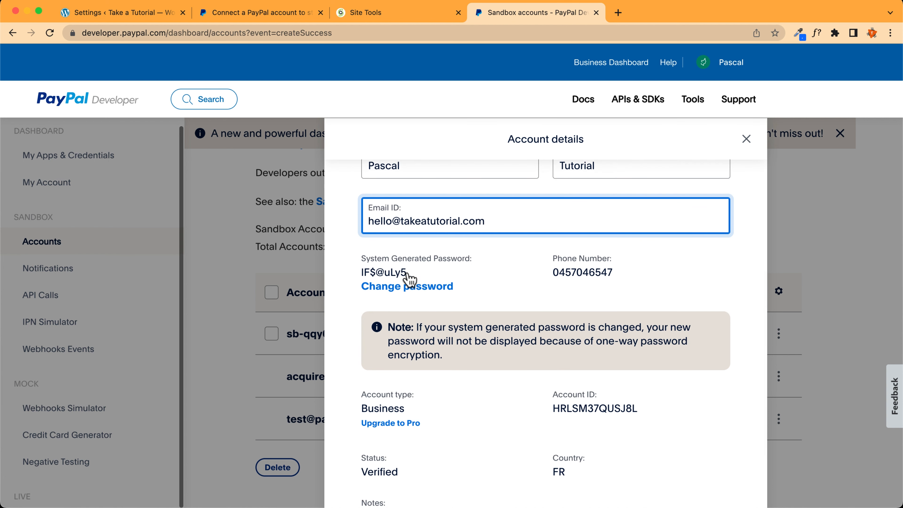
drag(409, 272, 361, 273)
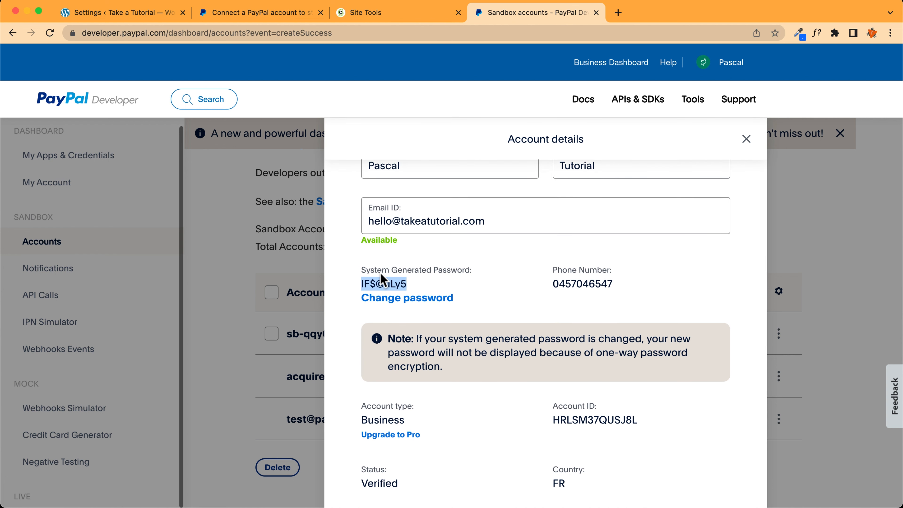
scroll(494, 297, down, 3)
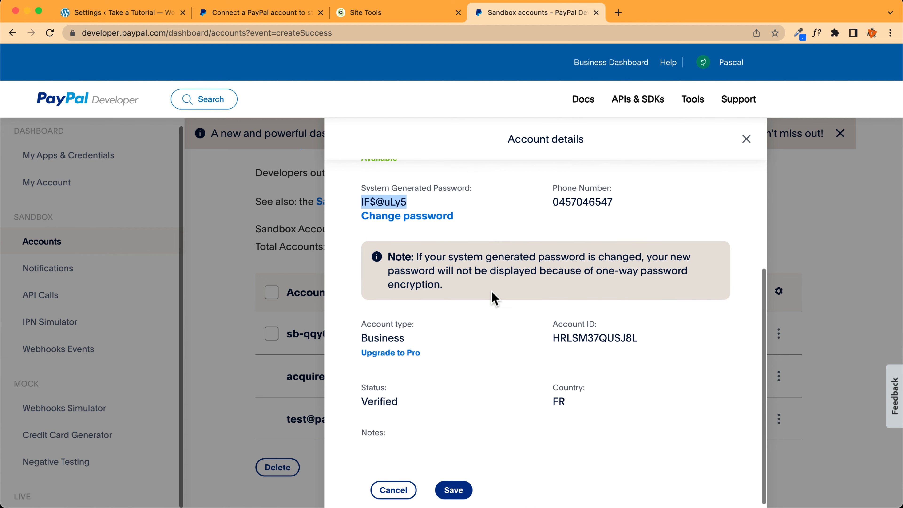
scroll(498, 302, up, 6)
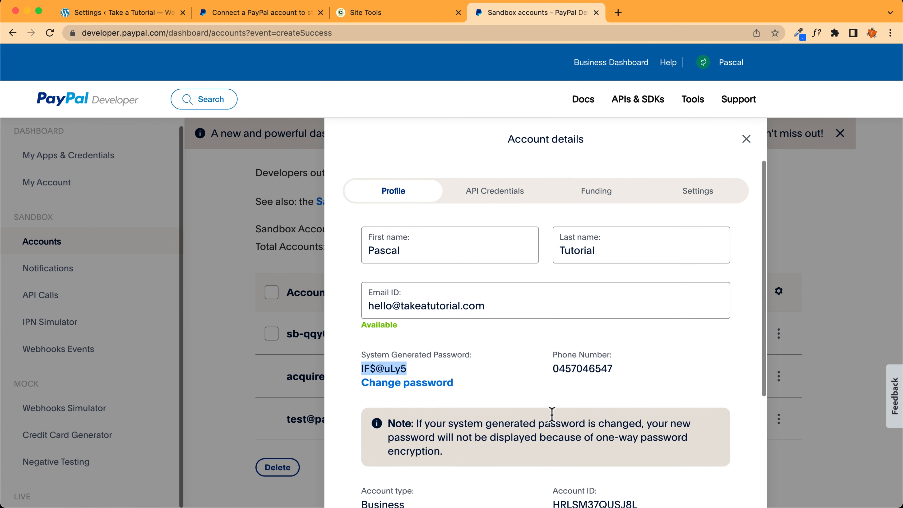
scroll(569, 332, down, 7)
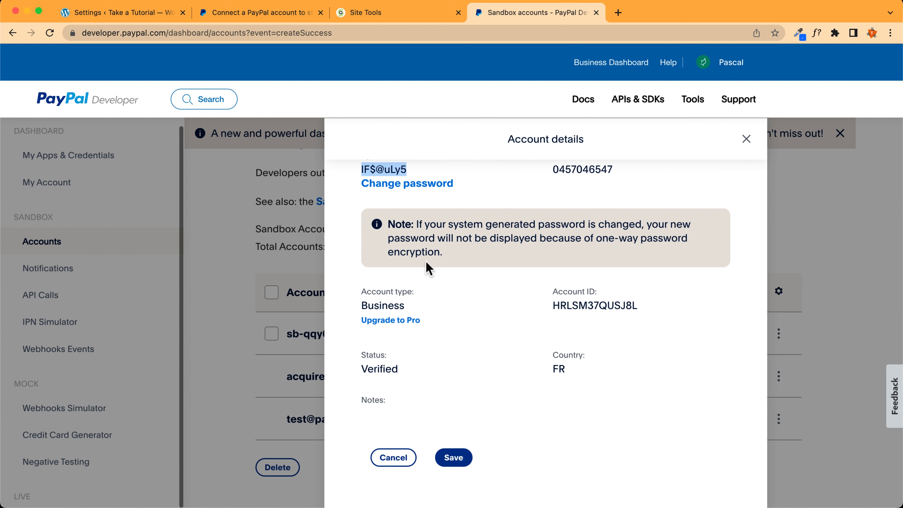
scroll(446, 409, up, 7)
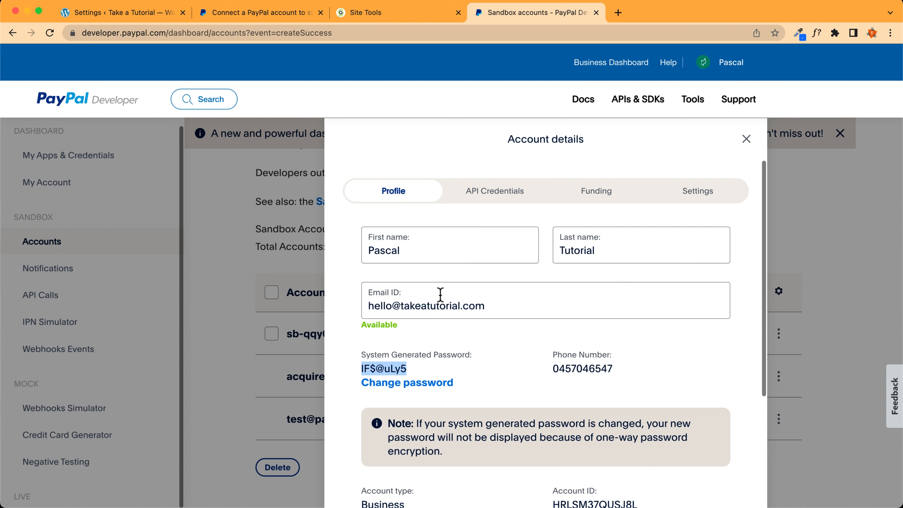
On the Funding tab, raise the PayPal balance to 5,000,000.00 EUR and save
click(489, 197)
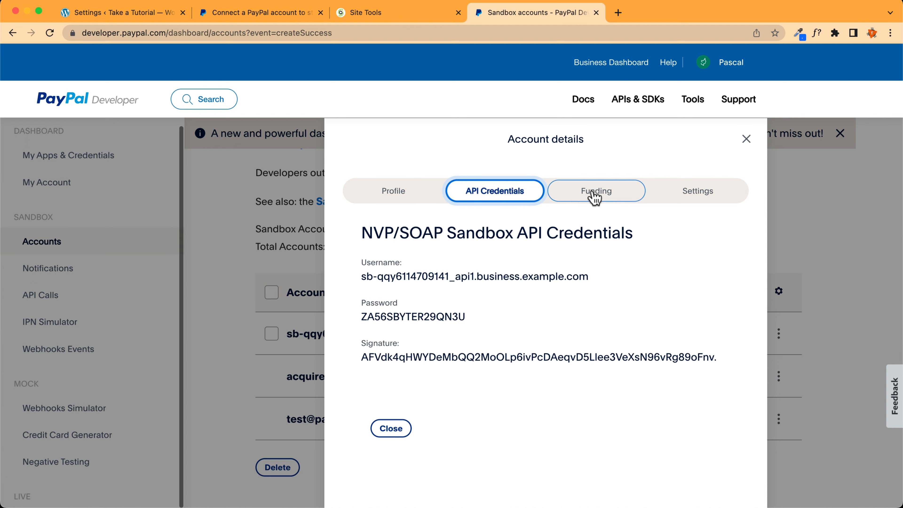
click(604, 201)
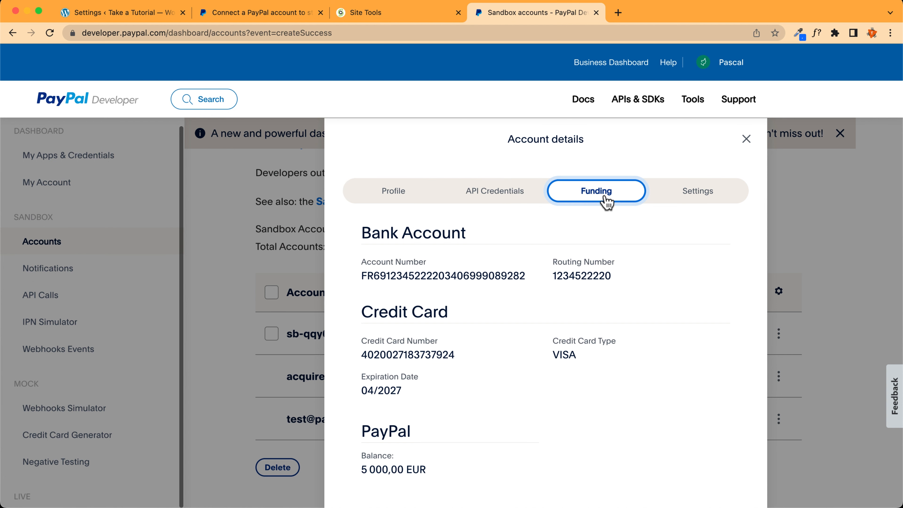
scroll(589, 200, down, 2)
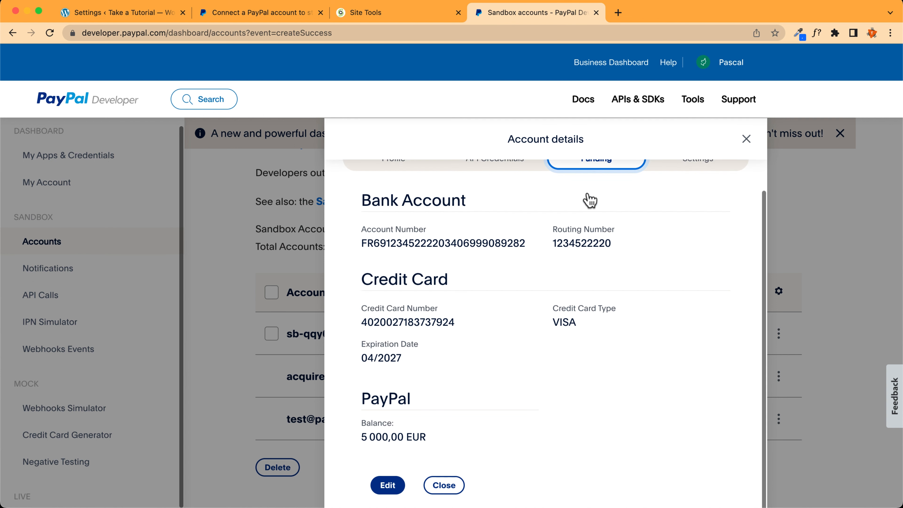
click(388, 486)
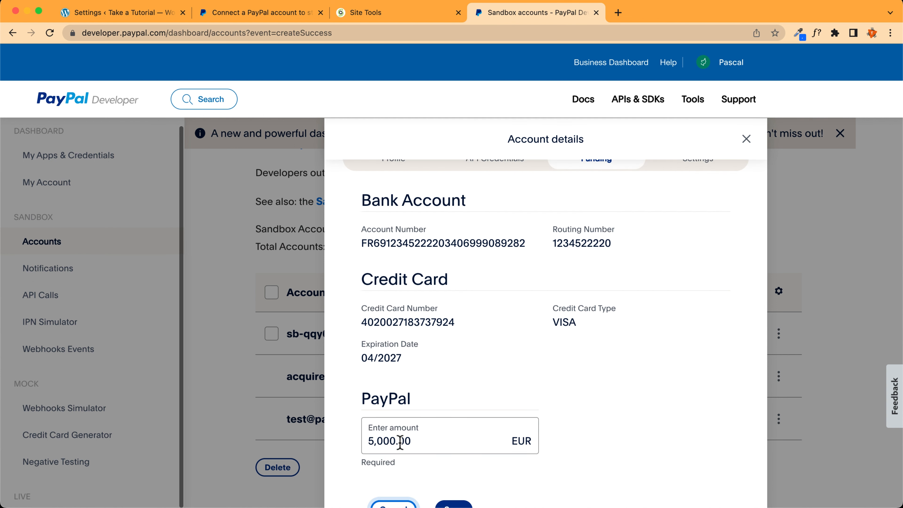
click(369, 438)
click(378, 444)
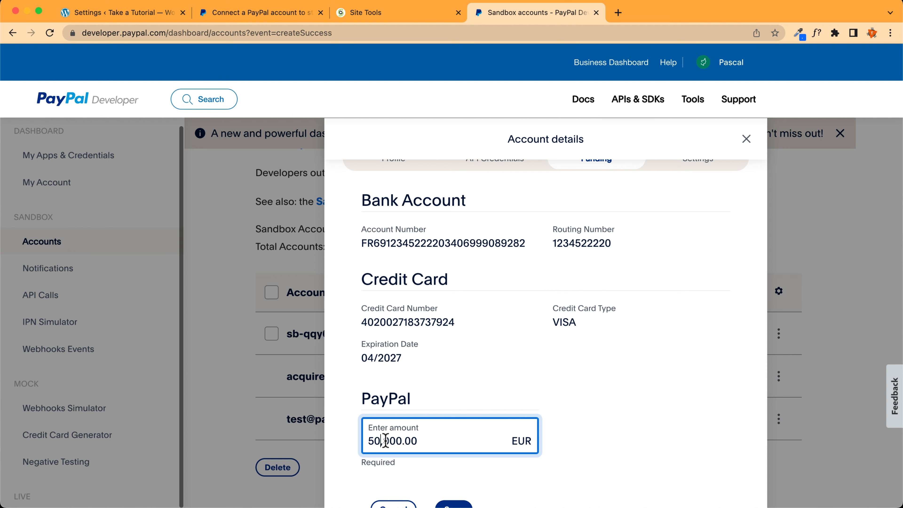
text(000)
scroll(516, 420, down, 1)
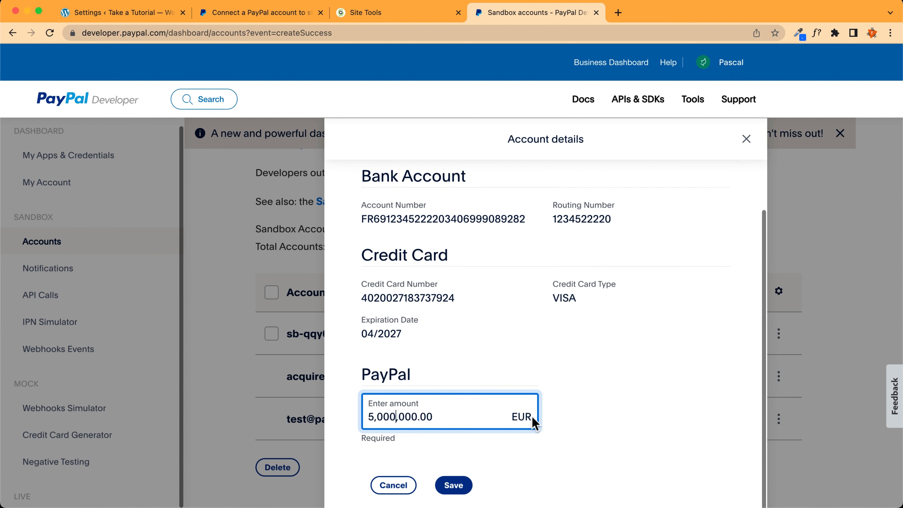
click(456, 490)
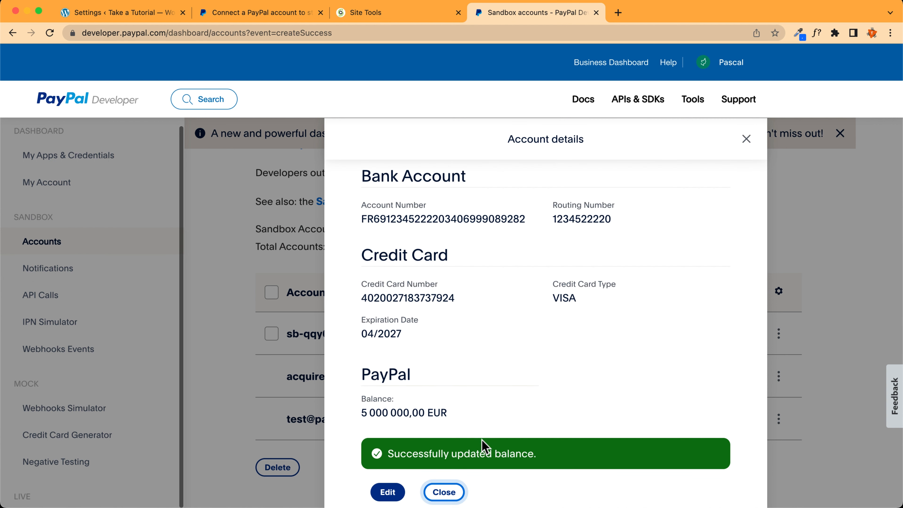
scroll(485, 385, down, 1)
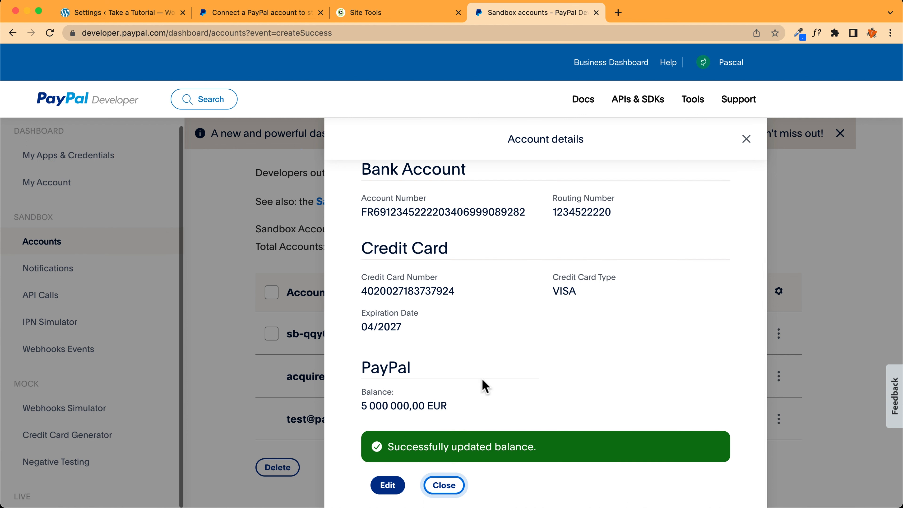
scroll(484, 385, up, 2)
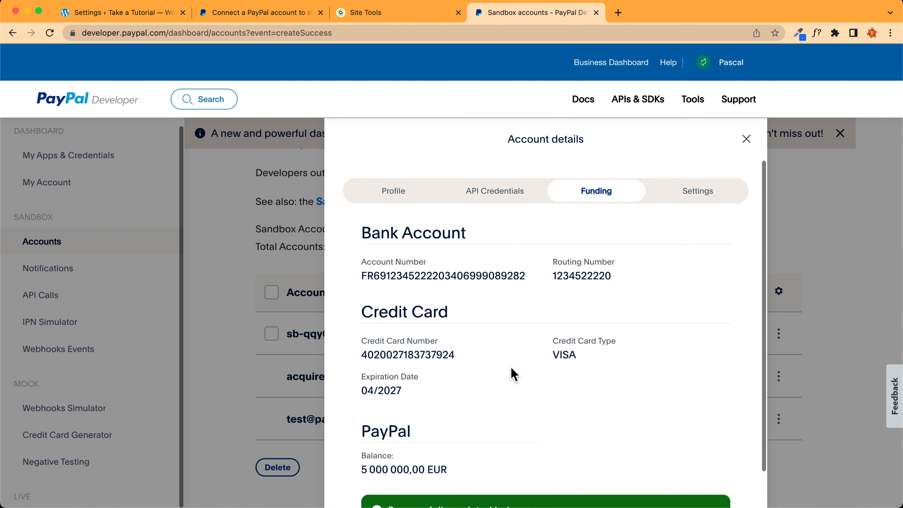
Close the account details, copy the sandbox account's e-mail, and return to the Connect a PayPal account tab
click(708, 193)
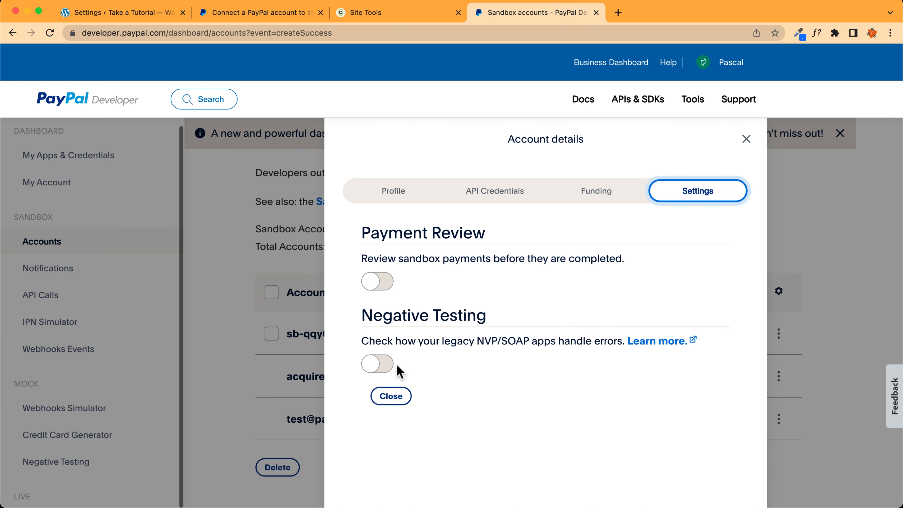
click(391, 396)
click(50, 33)
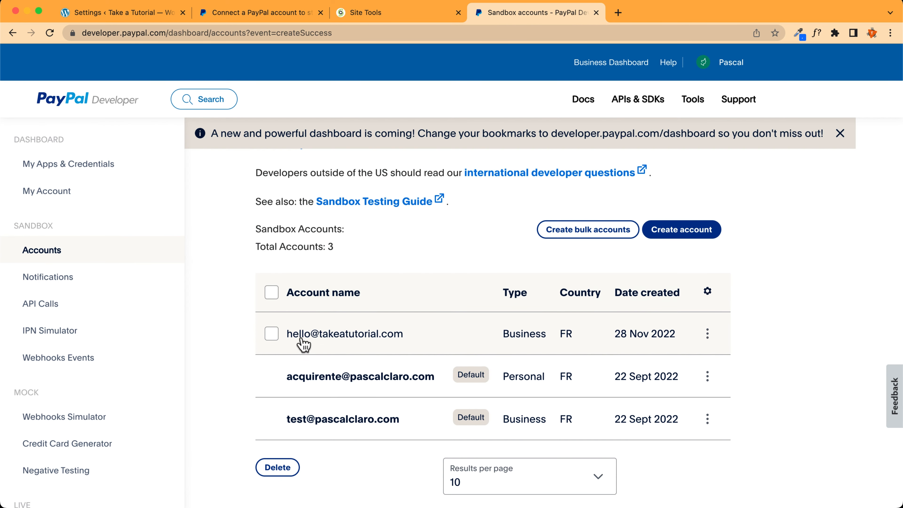
drag(414, 334, 302, 347)
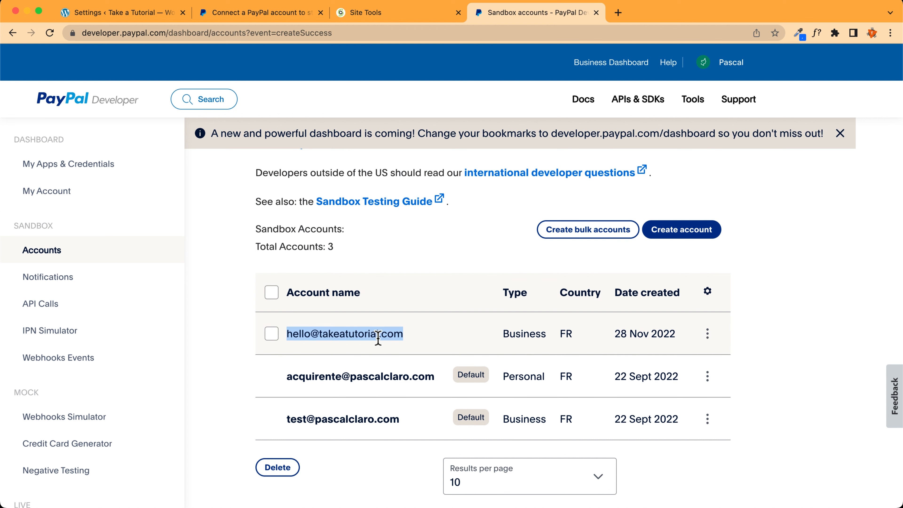
click(255, 13)
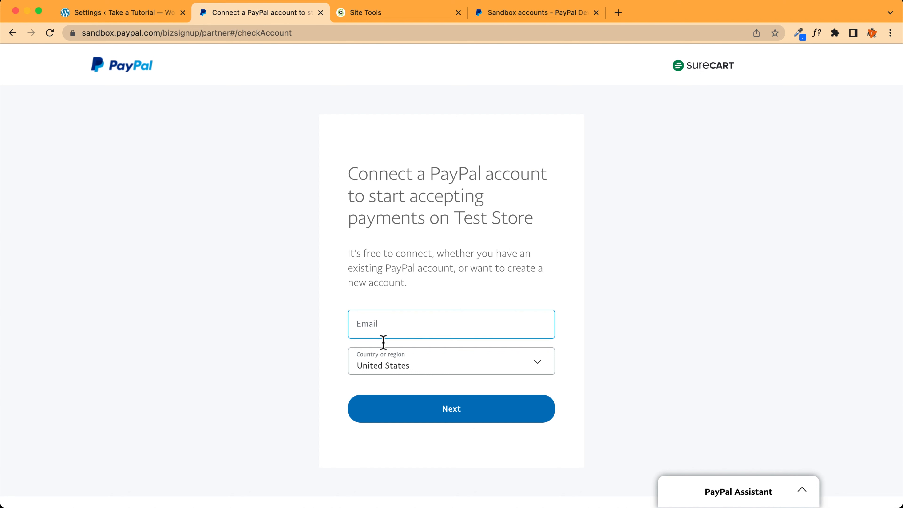
Enter the sandbox account's e-mail, choose France as the country, and continue
click(387, 327)
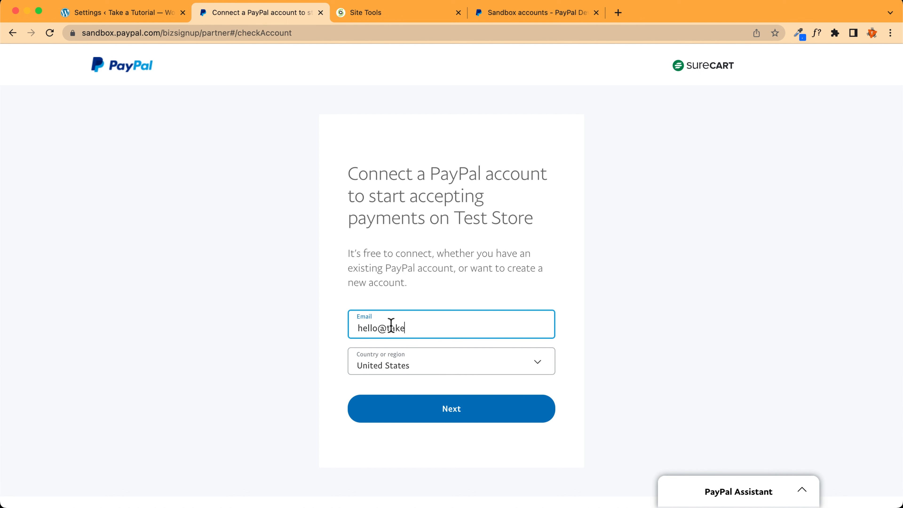
click(448, 370)
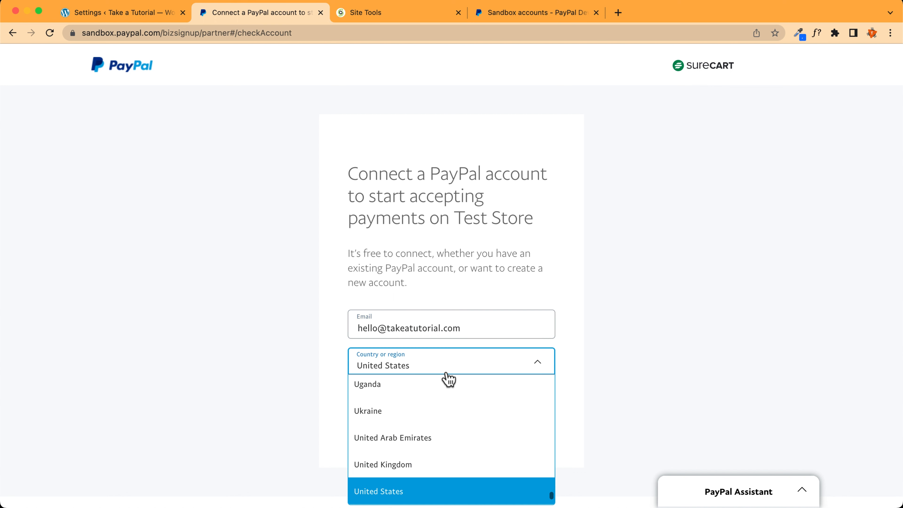
text(fr)
key(Return)
click(447, 406)
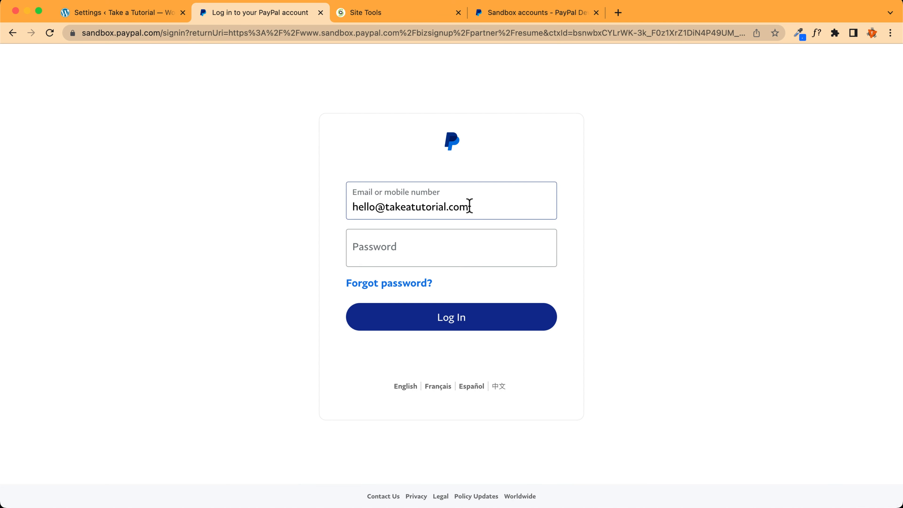
Log in with the pasted password, accept and connect to Test Store, and return to the site
click(387, 253)
key(super+v)
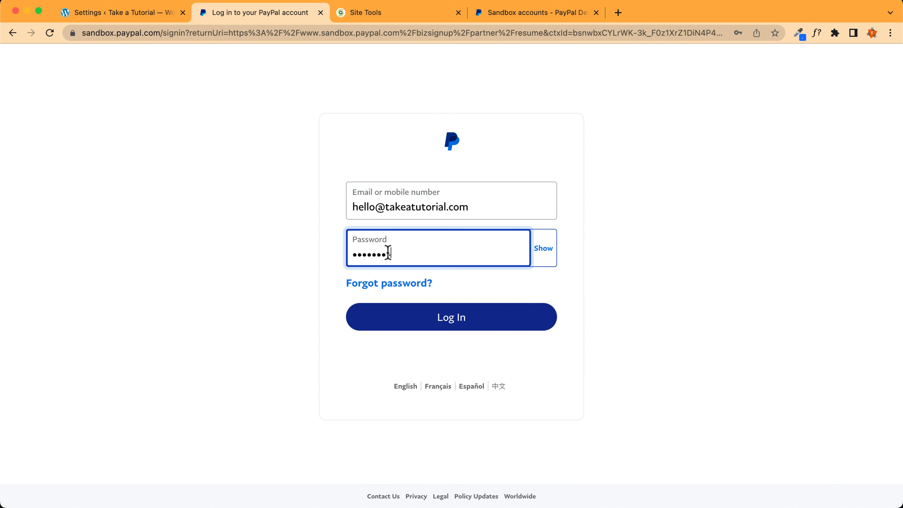
click(436, 318)
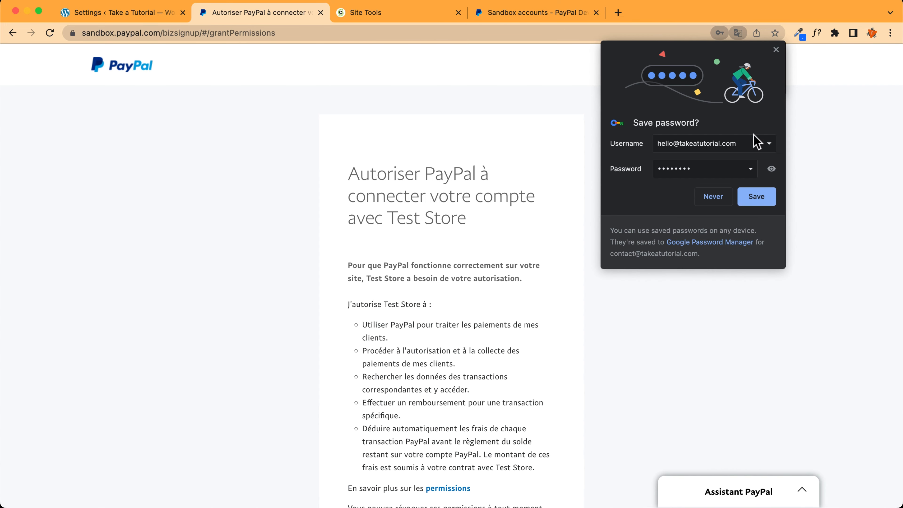
scroll(368, 409, down, 5)
click(450, 379)
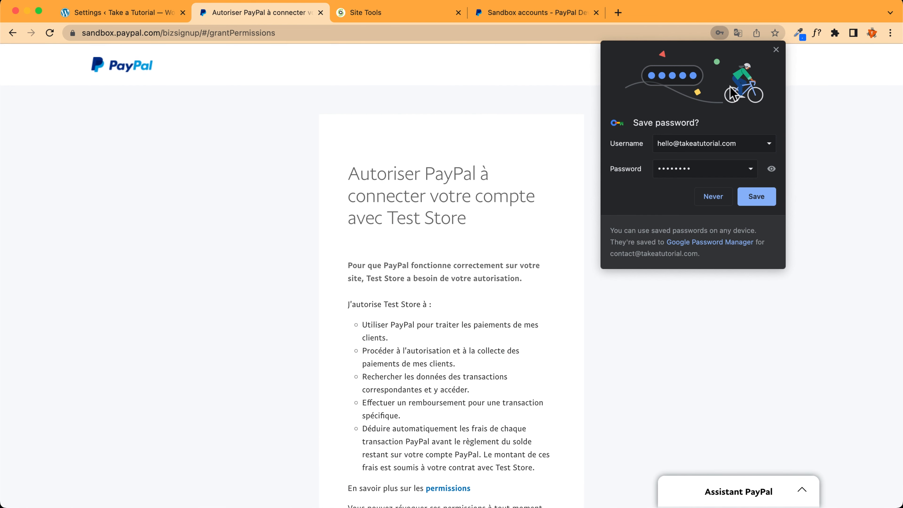
click(776, 50)
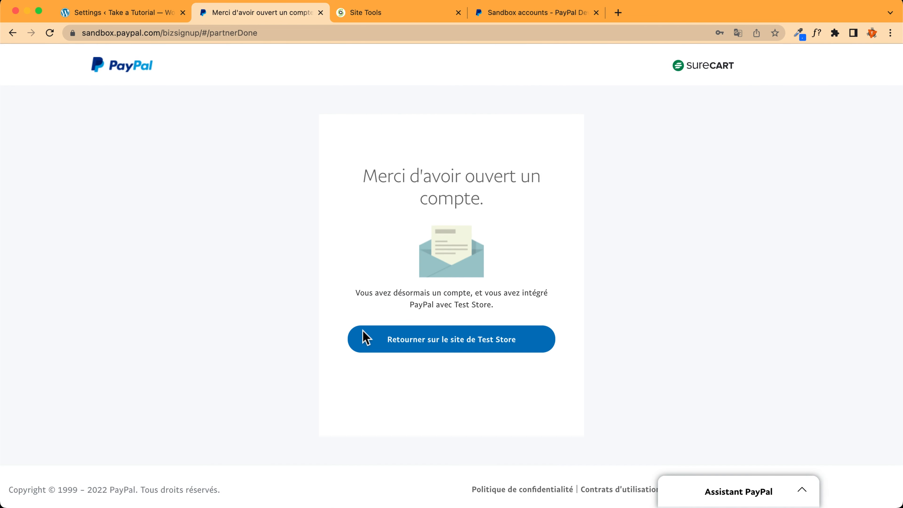
click(444, 341)
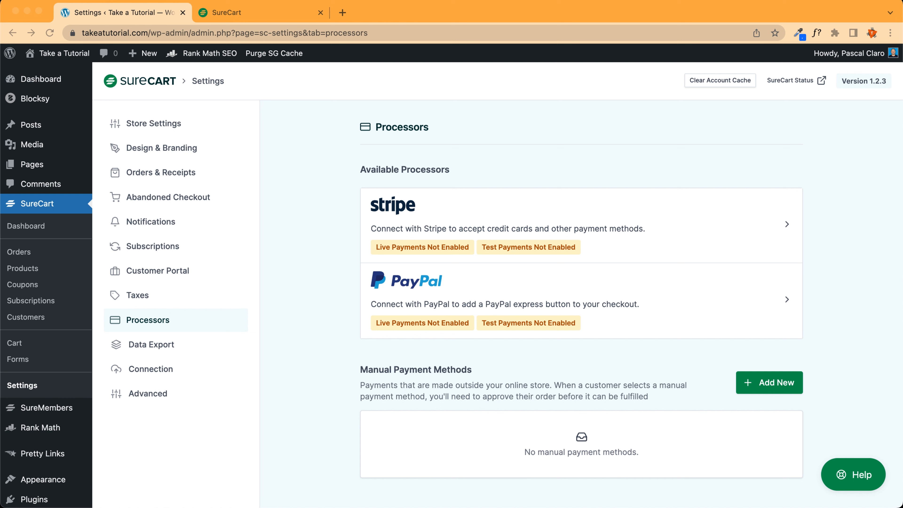
Reload the Processors page so Stripe and PayPal show live and test payments enabled
click(49, 33)
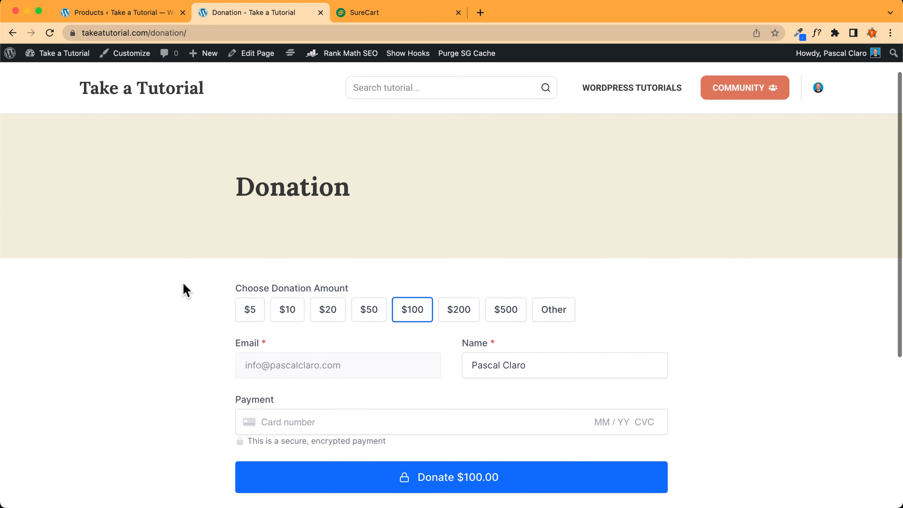
scroll(183, 288, down, 3)
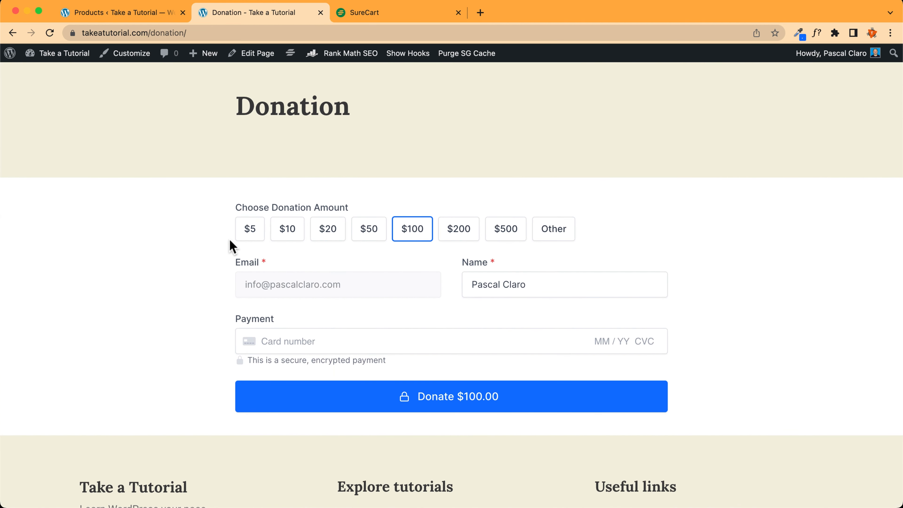
Try the $20 and $100 amounts, then enter a custom 99000 donation and apply it
click(328, 234)
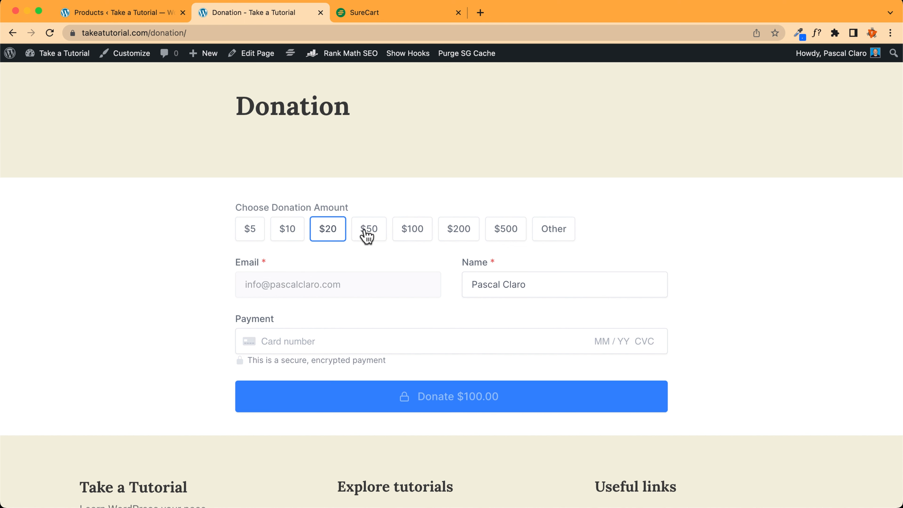
click(412, 233)
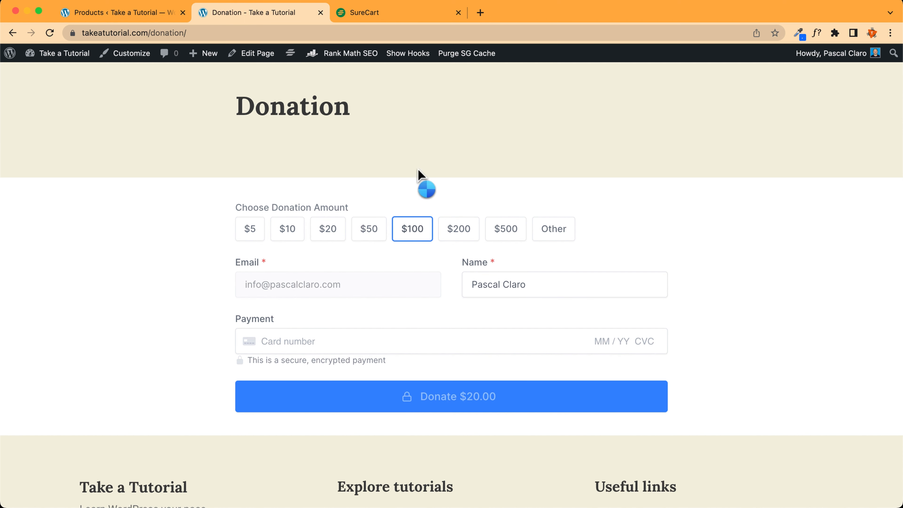
click(547, 235)
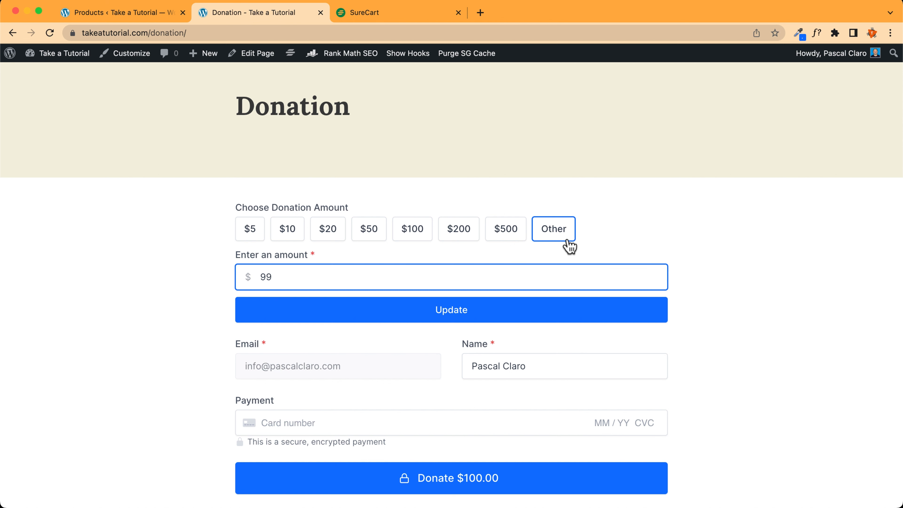
text(000)
click(458, 318)
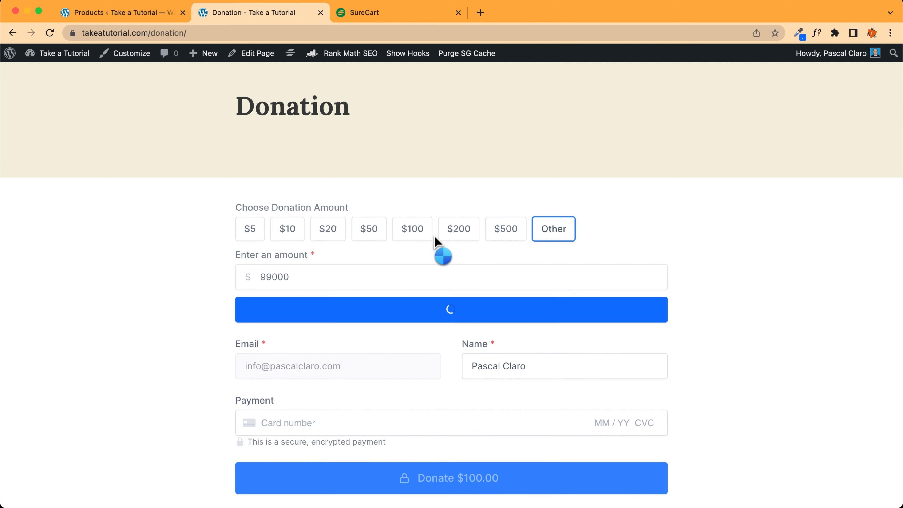
Review the updated donation form, then return to the SureCart store settings page
scroll(457, 391, down, 3)
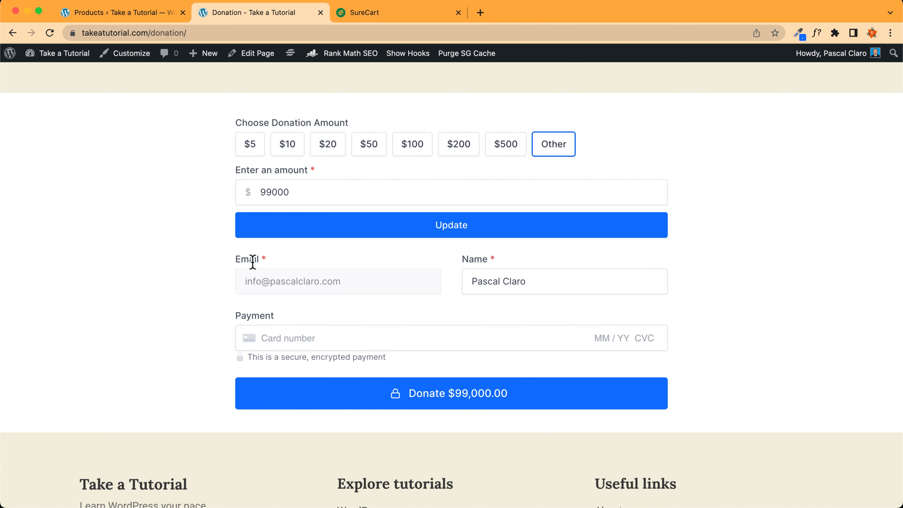
drag(236, 316, 284, 340)
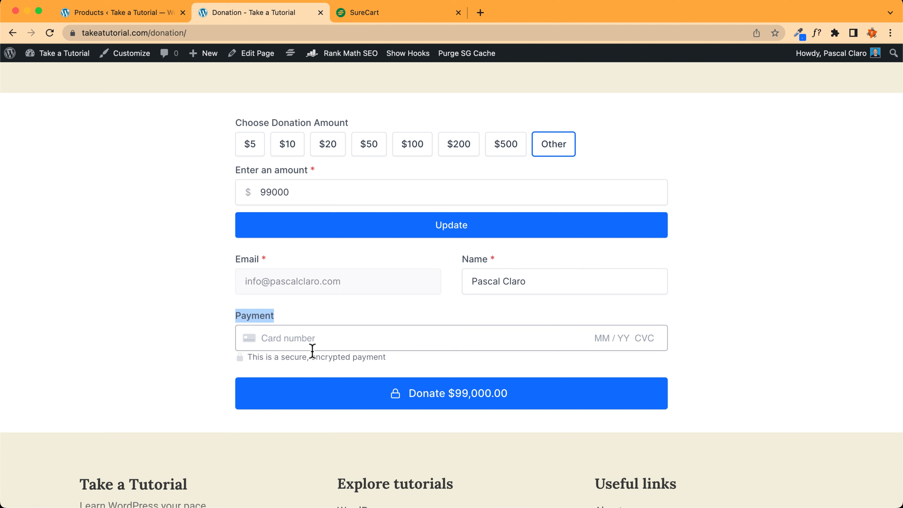
click(163, 253)
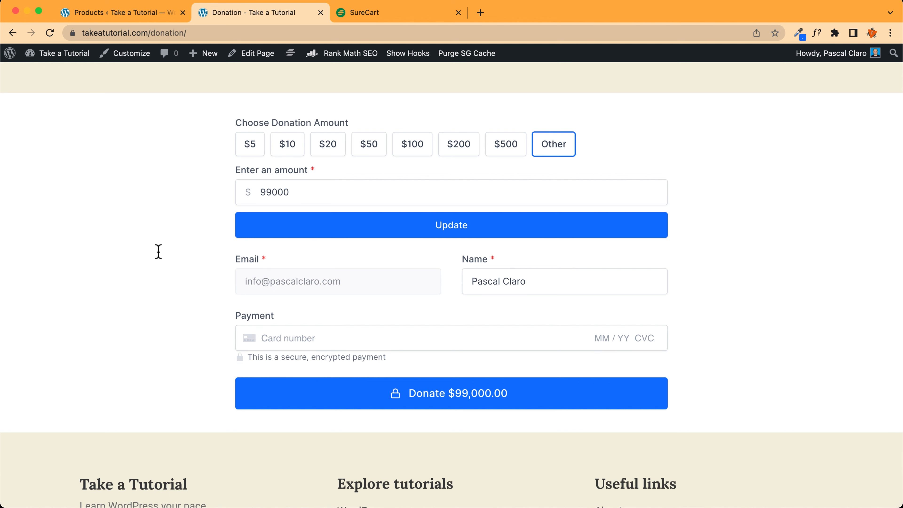
click(127, 13)
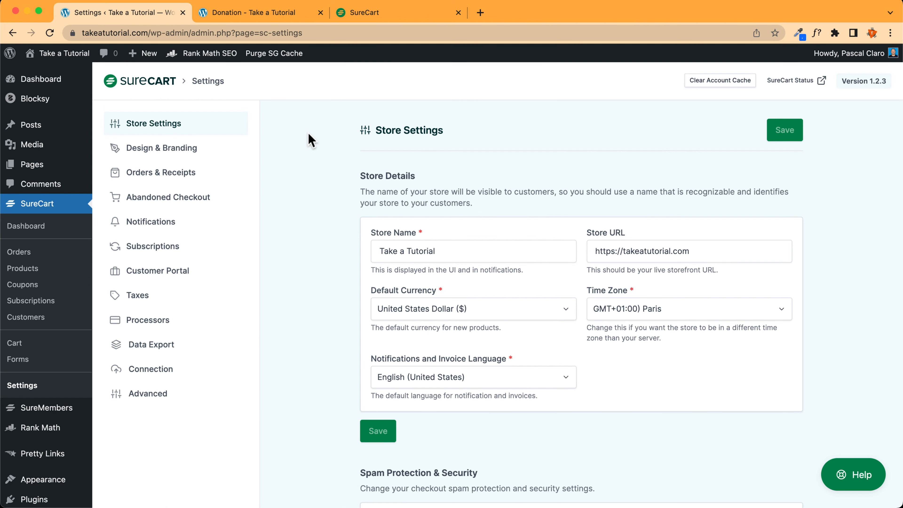
click(265, 13)
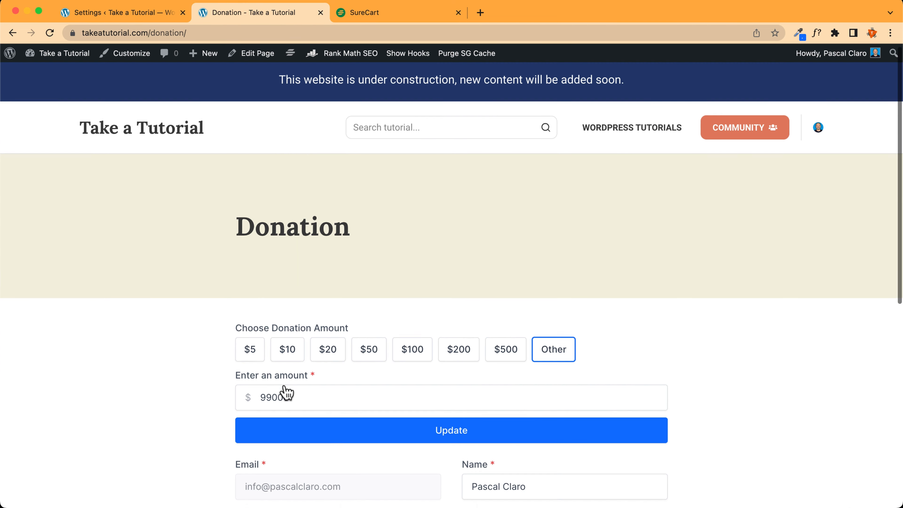
scroll(534, 303, down, 4)
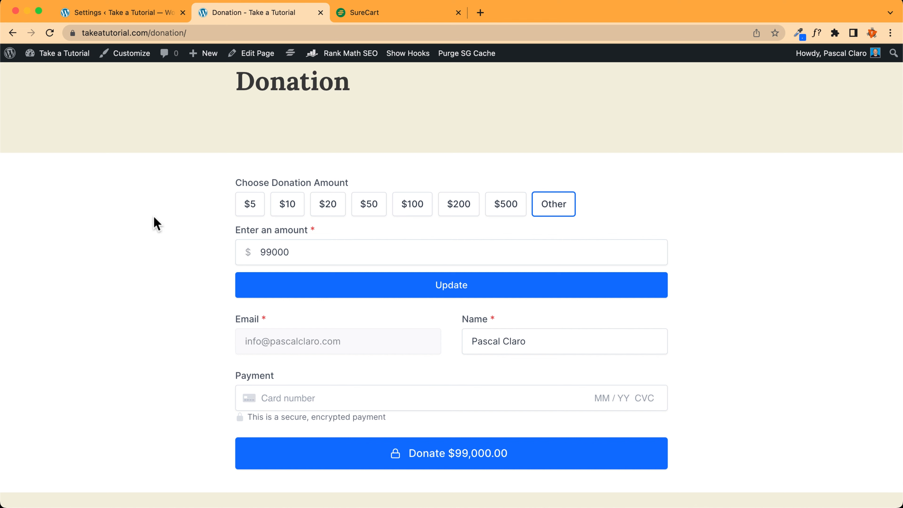
scroll(445, 277, up, 5)
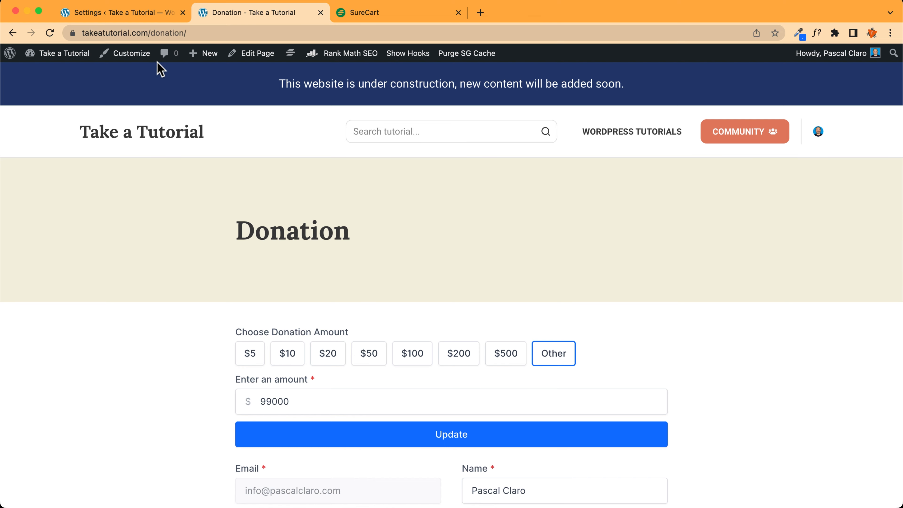
click(99, 13)
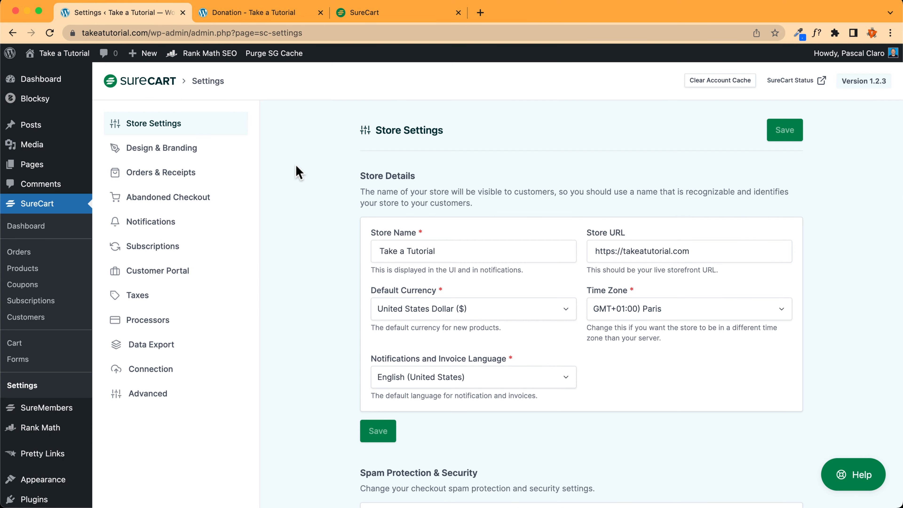
Replace the blue 116FFF brand colour with E07A5F in Design & Branding and save
click(147, 153)
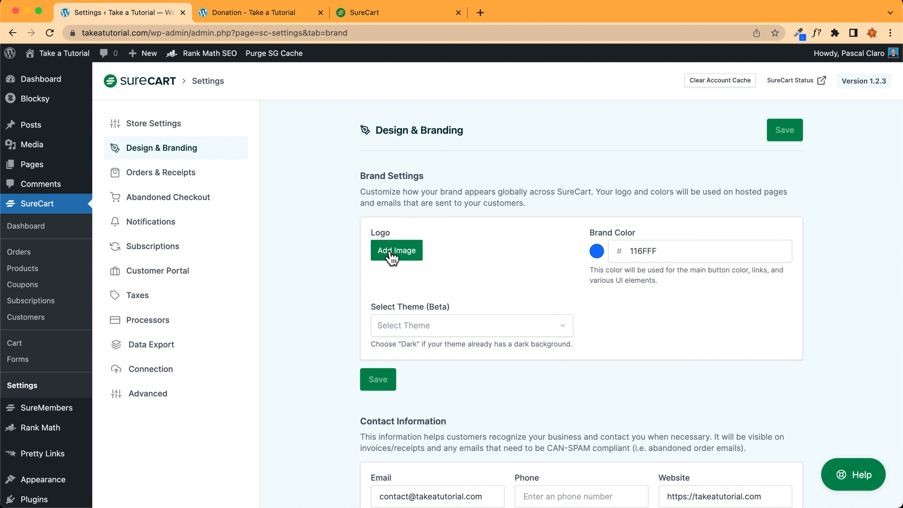
double_click(650, 251)
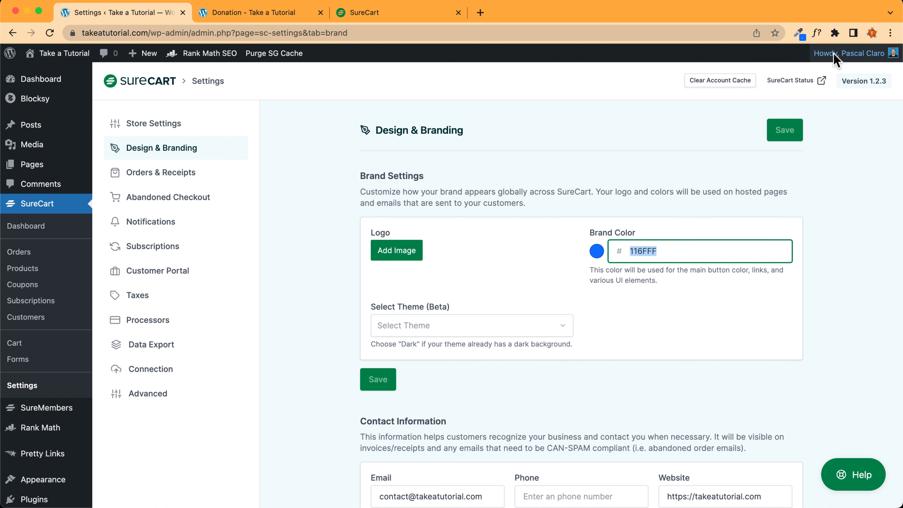
click(799, 32)
click(754, 69)
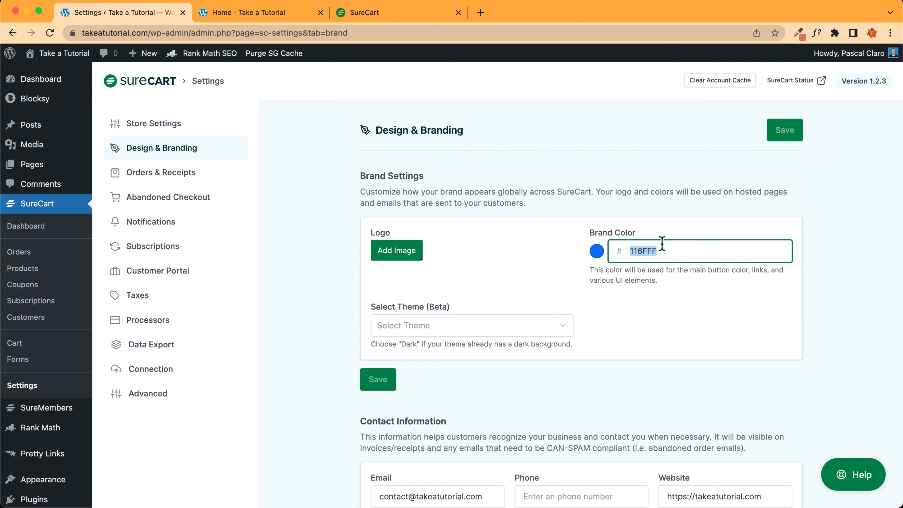
text(E07A5F)
click(792, 135)
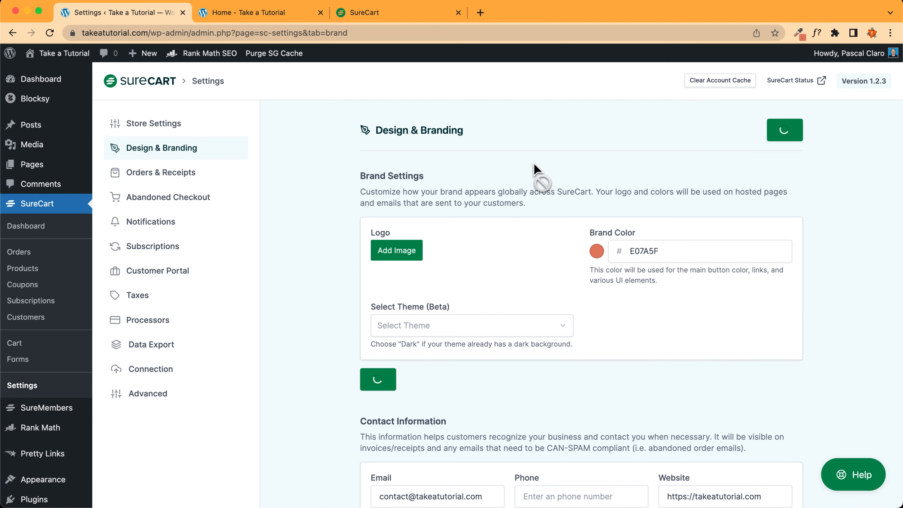
scroll(280, 230, down, 6)
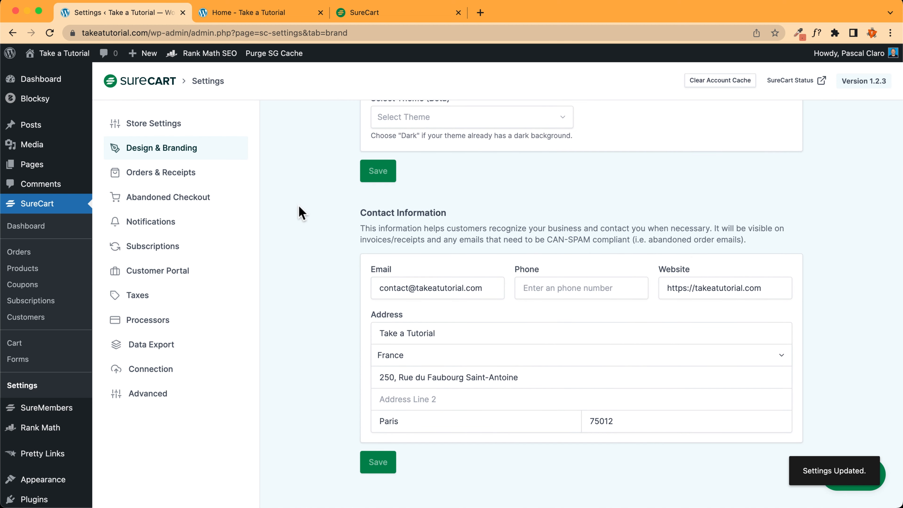
click(166, 178)
In Notifications, check the Sender Name and Reply To Email values
click(151, 231)
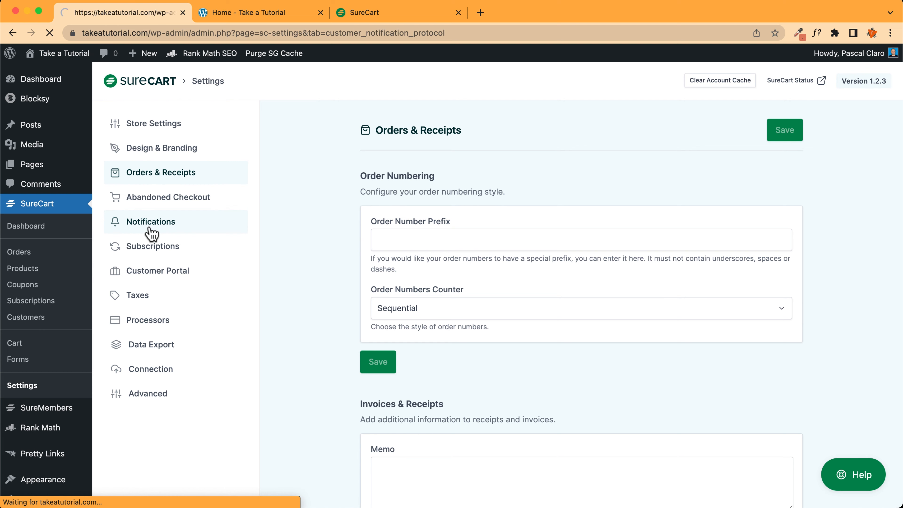
scroll(341, 210, down, 1)
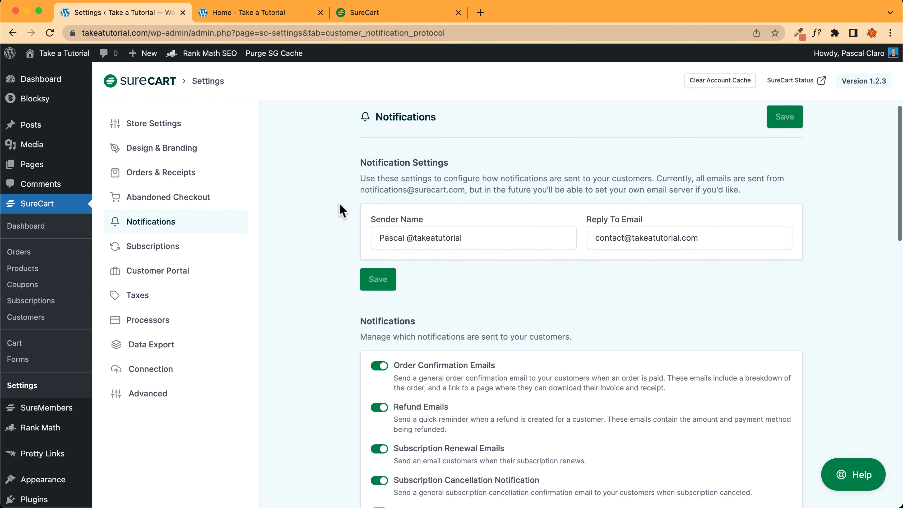
drag(531, 234, 346, 235)
drag(718, 237, 540, 236)
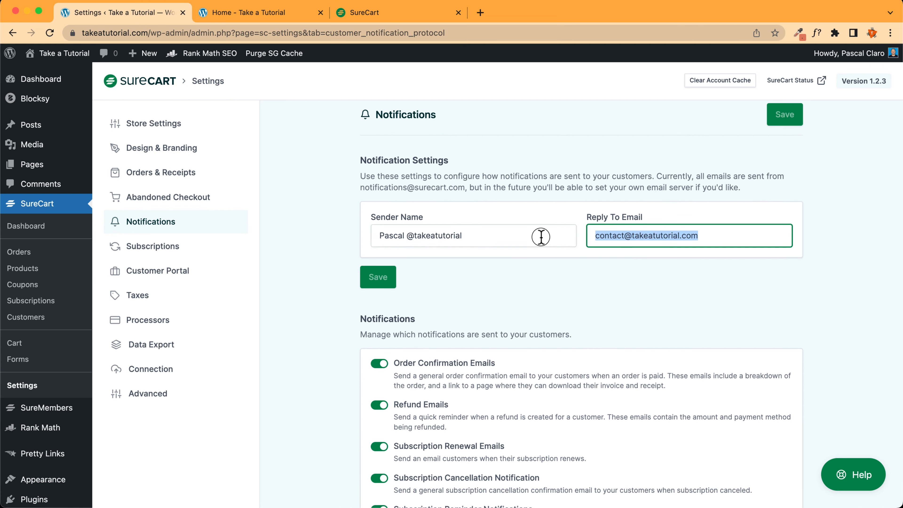
click(330, 191)
Toggle Order Confirmation Emails off and back on, then review the Customer Emails templates
scroll(356, 231, down, 3)
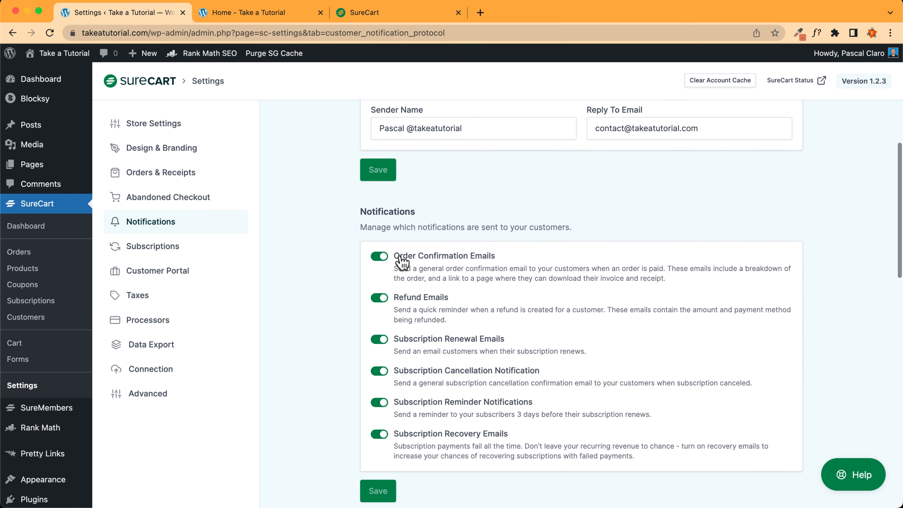
drag(411, 256, 498, 257)
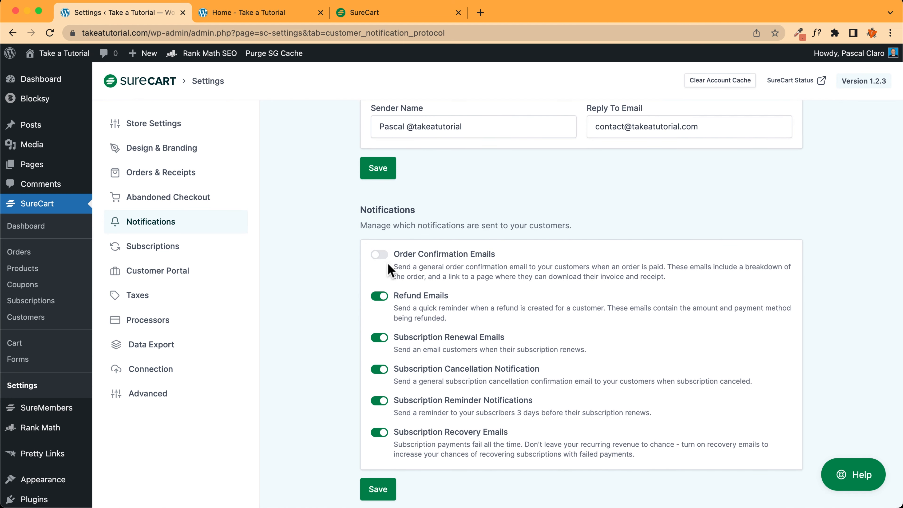
click(379, 256)
scroll(292, 228, down, 10)
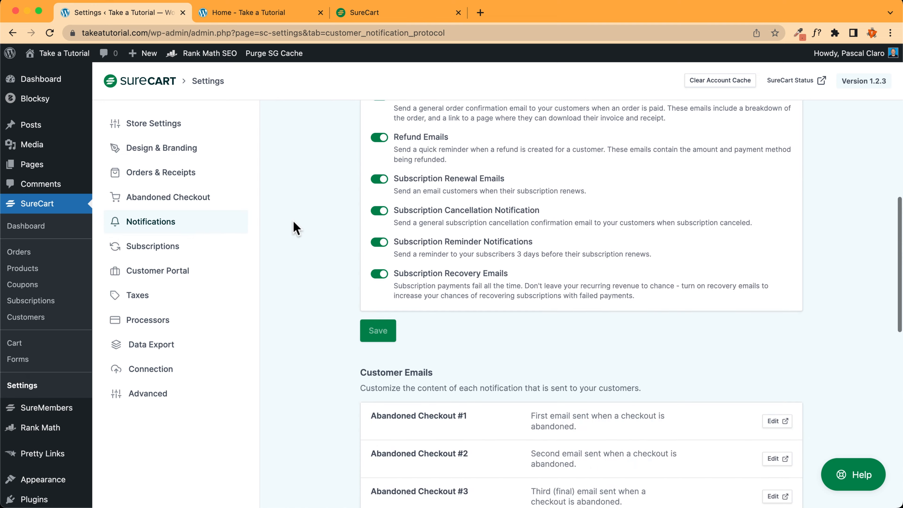
drag(357, 173, 460, 172)
click(475, 174)
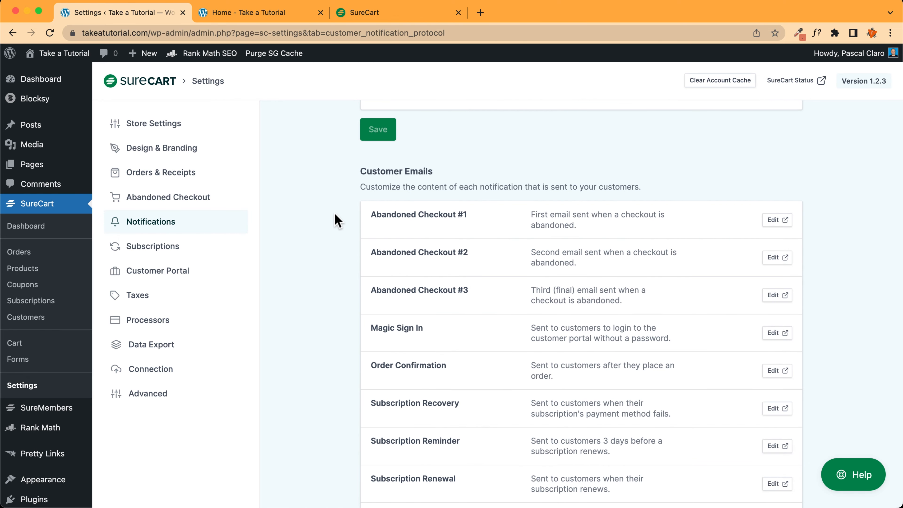
drag(460, 367, 369, 364)
click(312, 249)
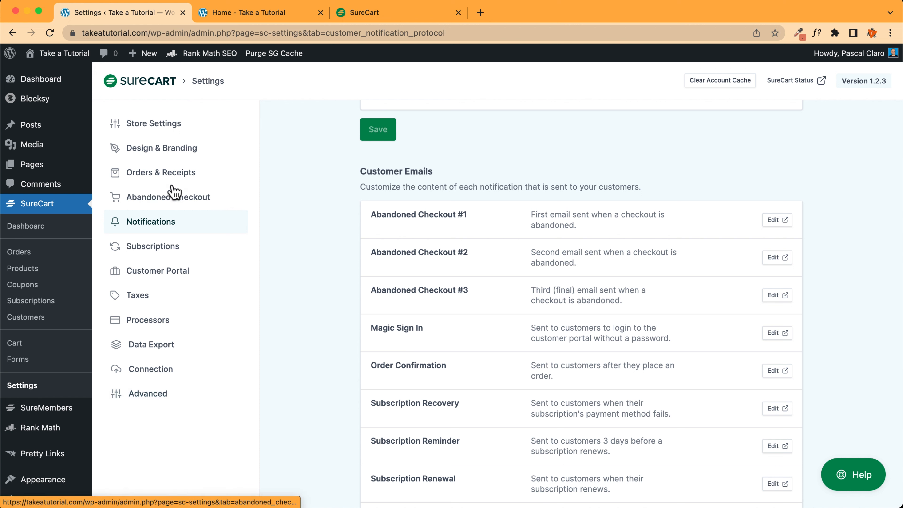
scroll(144, 133, up, 3)
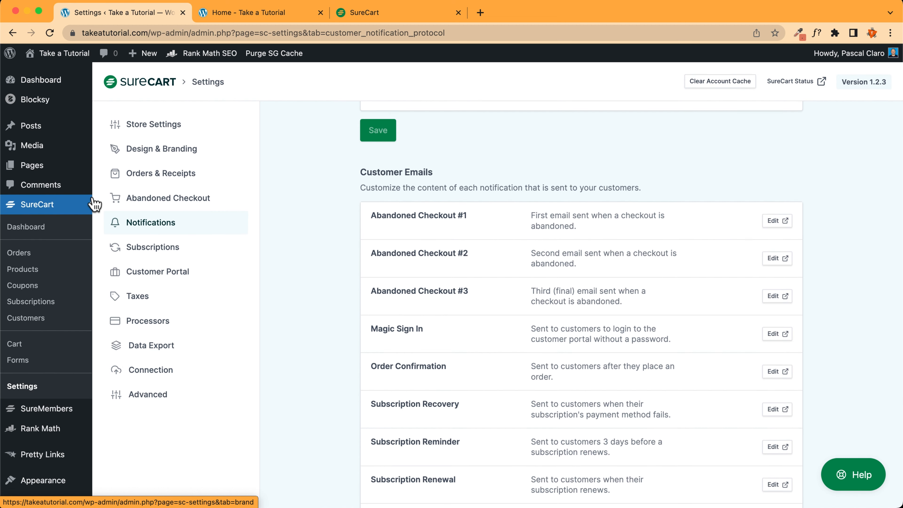
Create a new product named Donations and bring up its Add A Price form
click(31, 273)
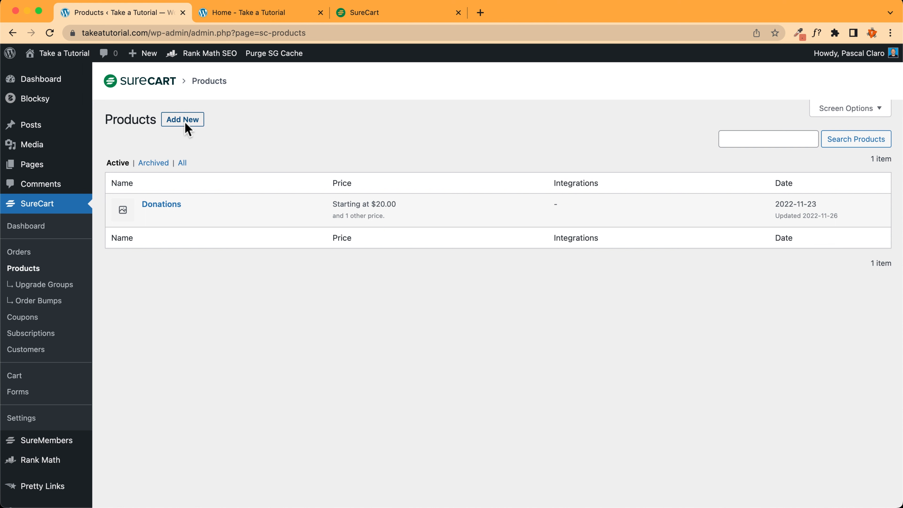
click(185, 124)
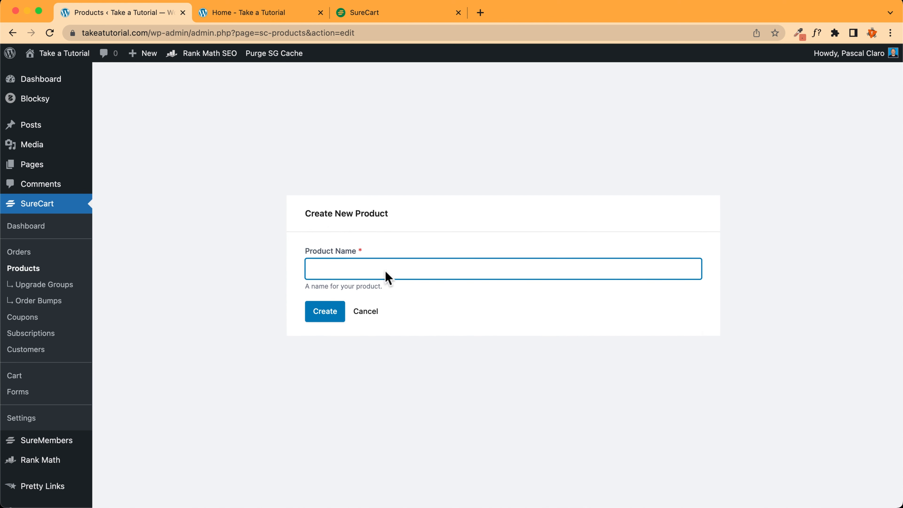
text(Donations)
click(328, 313)
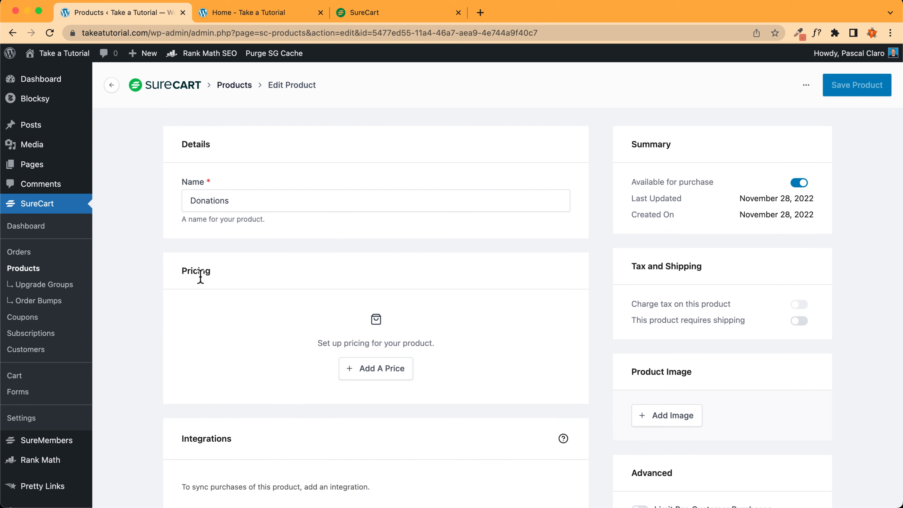
click(383, 370)
Create a one-time Donations price of 0 with pay-what-you-want enabled and a $5 minimum
click(360, 232)
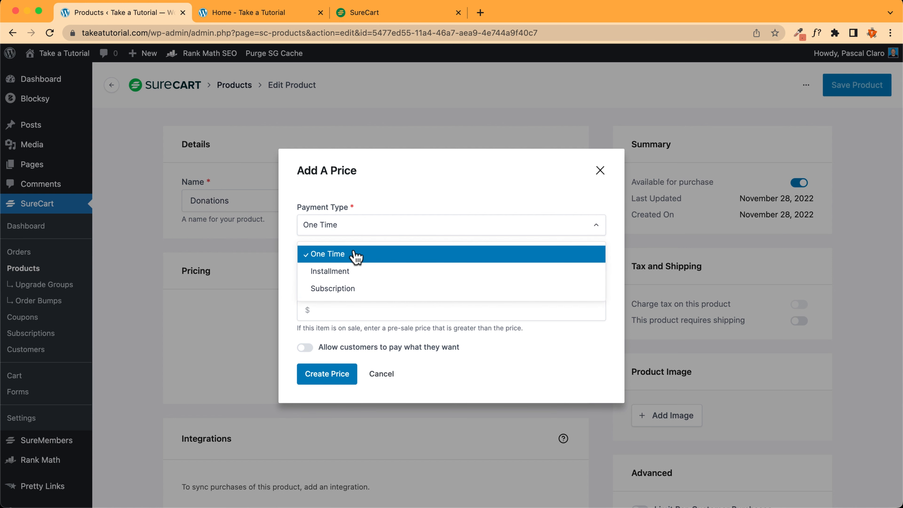
click(353, 291)
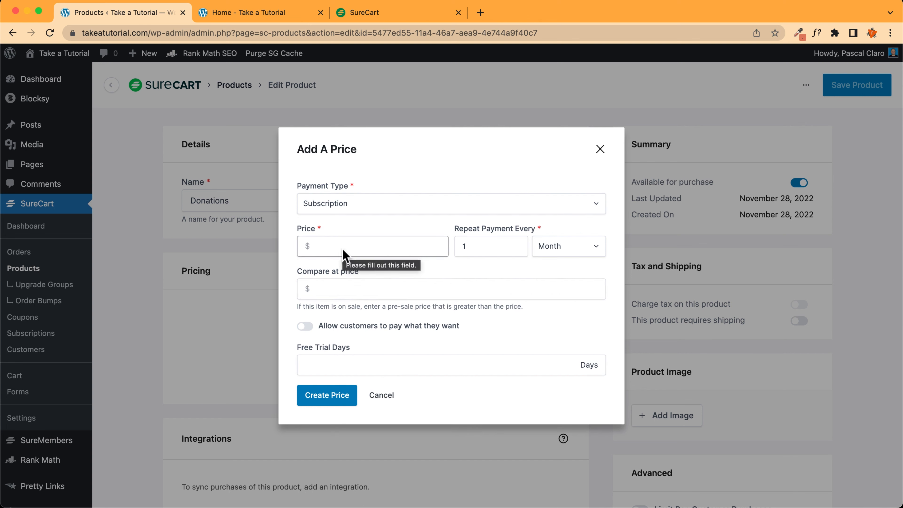
click(342, 213)
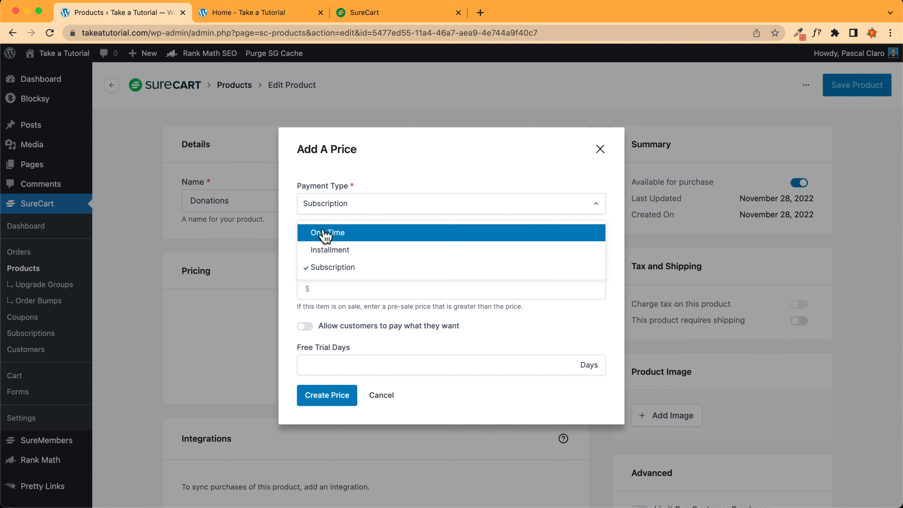
click(335, 233)
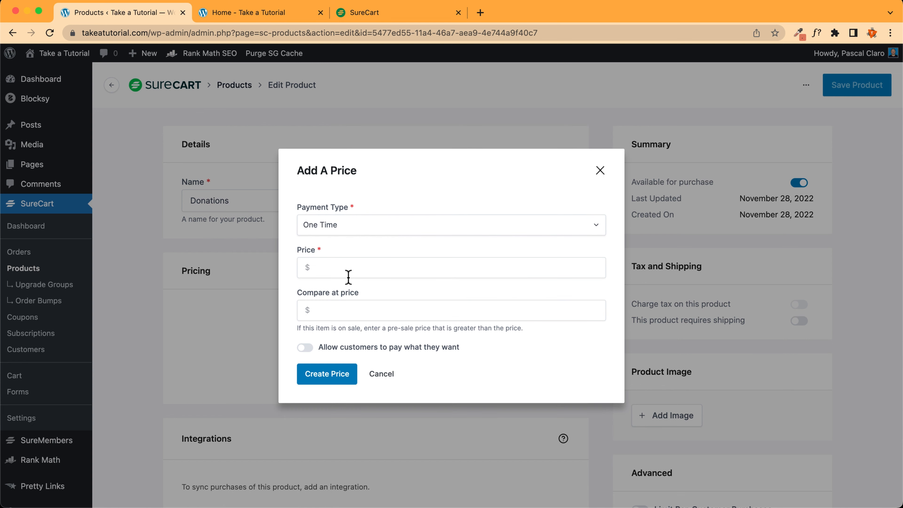
click(344, 270)
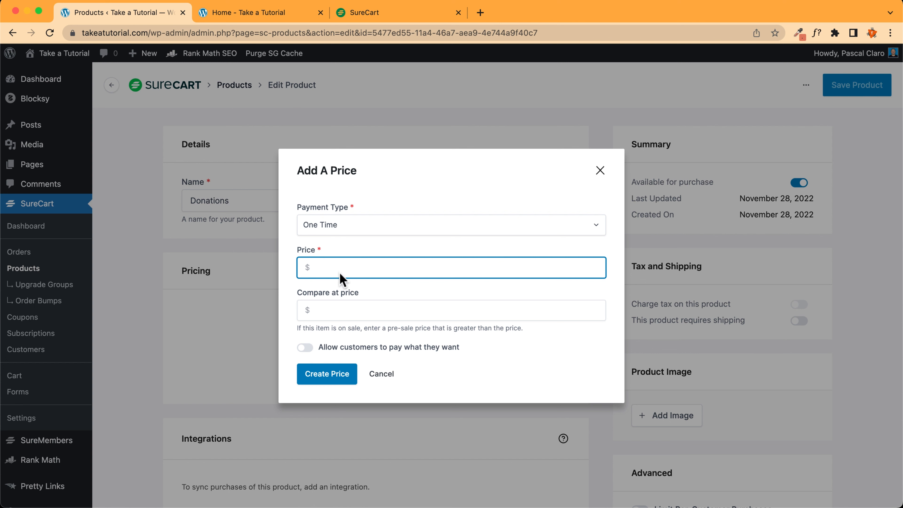
text(0)
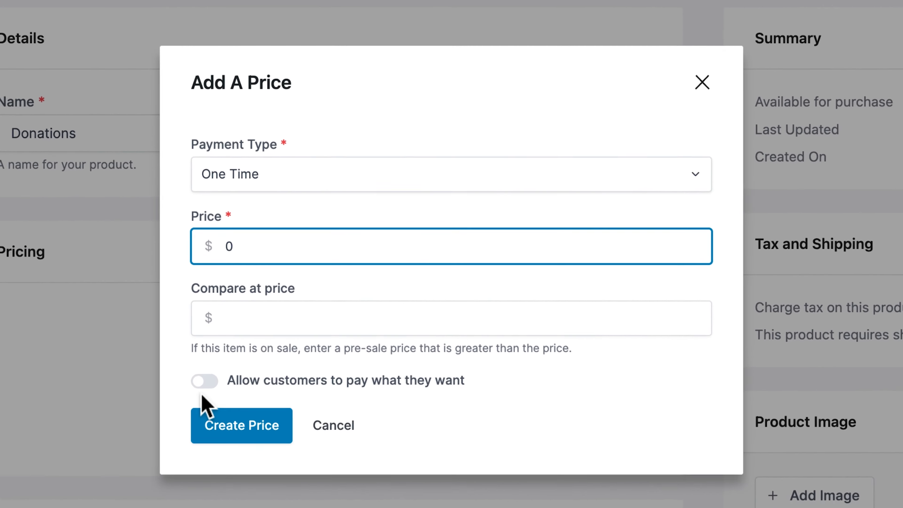
click(305, 347)
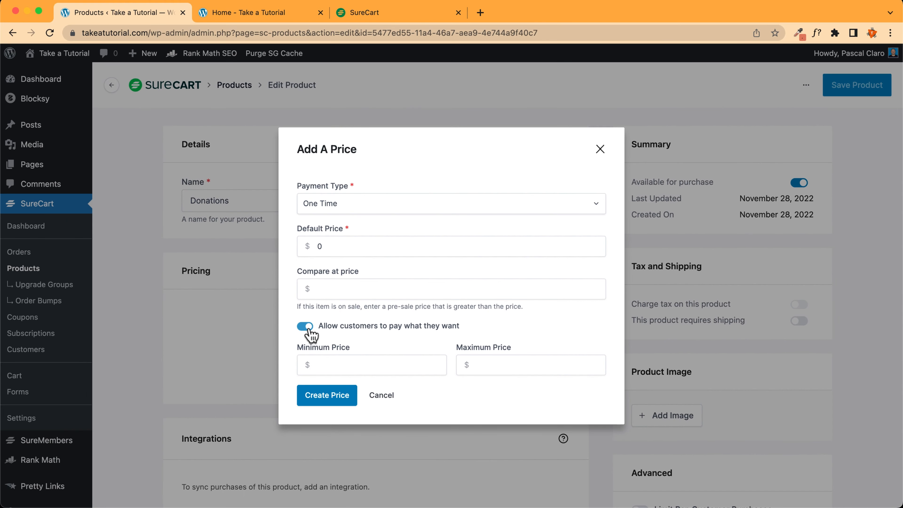
click(333, 365)
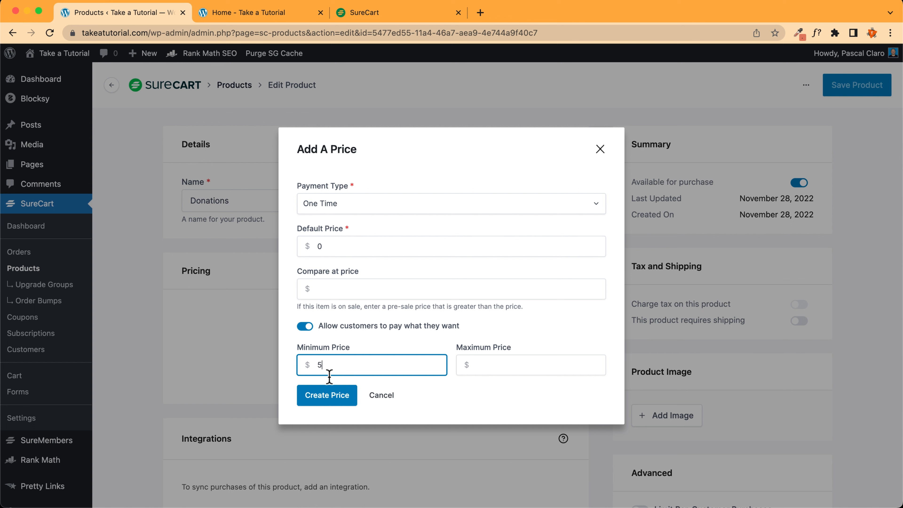
click(508, 367)
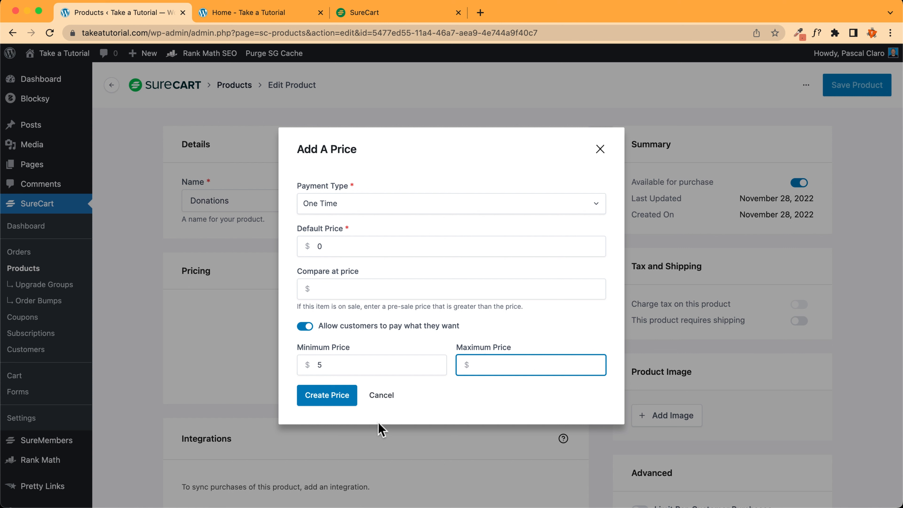
click(324, 404)
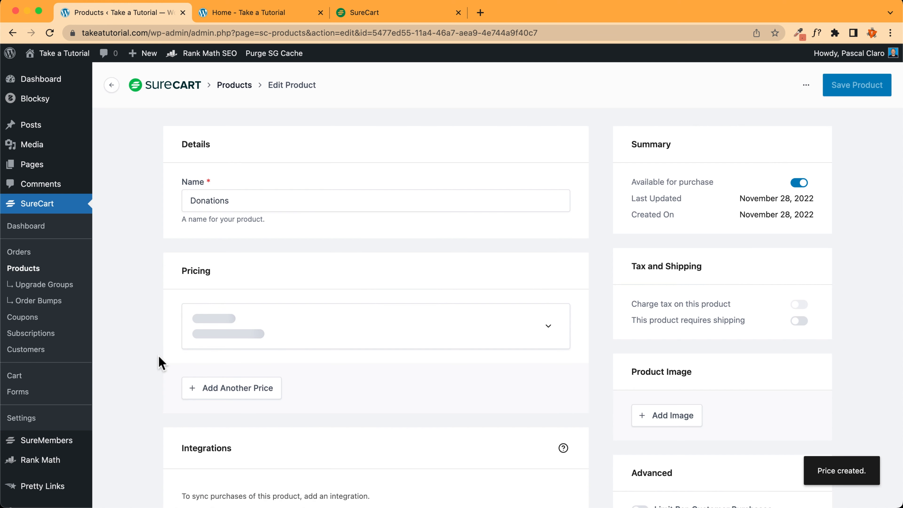
Scroll through the Donations product page and open the Media picker under Product Image
scroll(162, 363, down, 2)
scroll(162, 363, down, 2)
scroll(160, 340, down, 4)
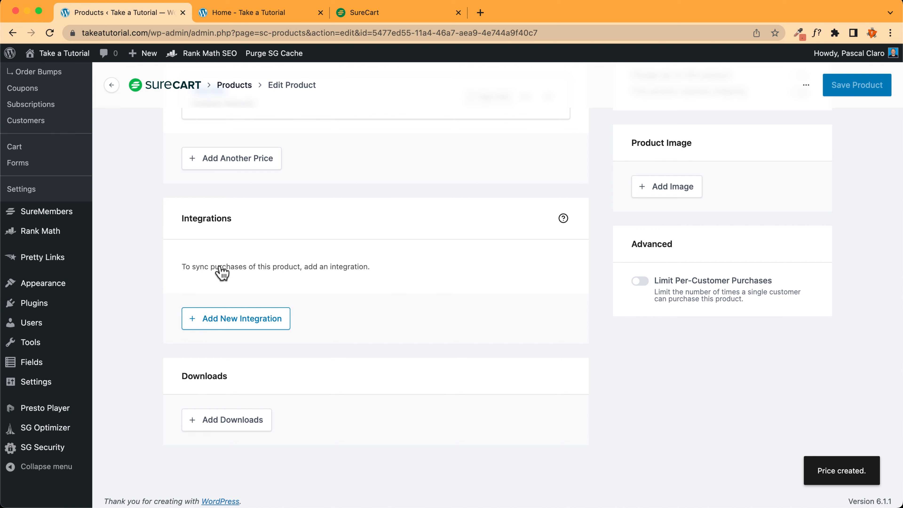
scroll(211, 374, down, 1)
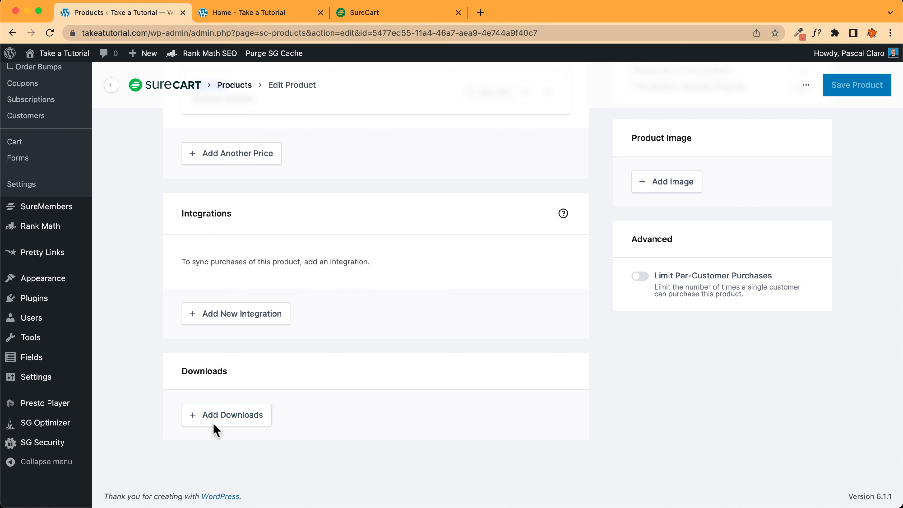
scroll(214, 420, up, 5)
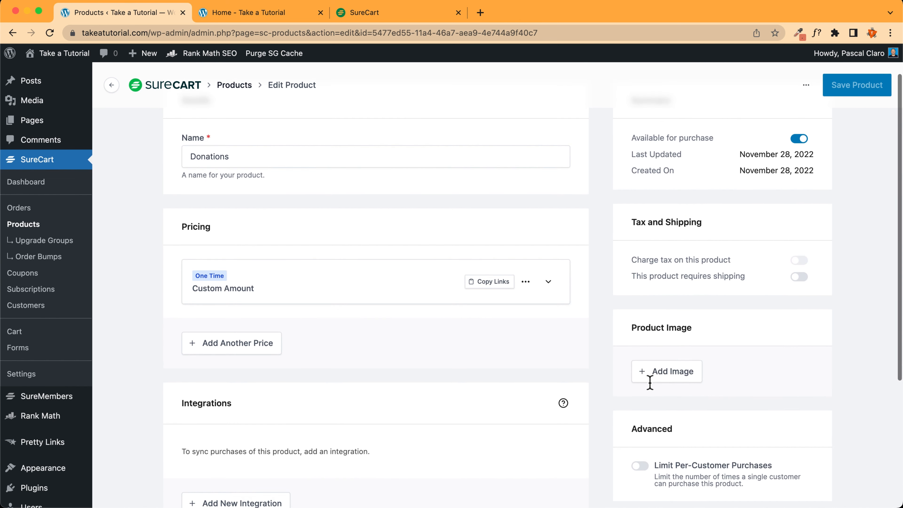
click(673, 372)
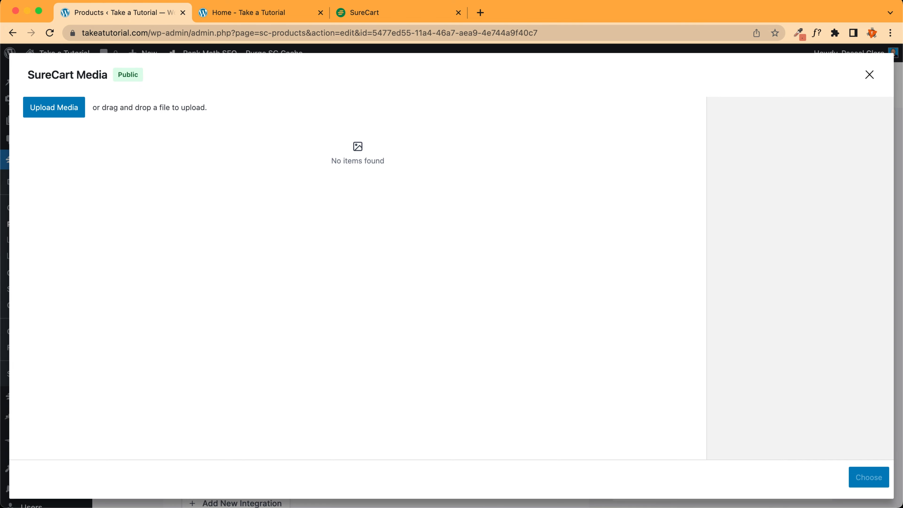
Go to Unsplash in a new tab and search it for 'donations'
click(481, 12)
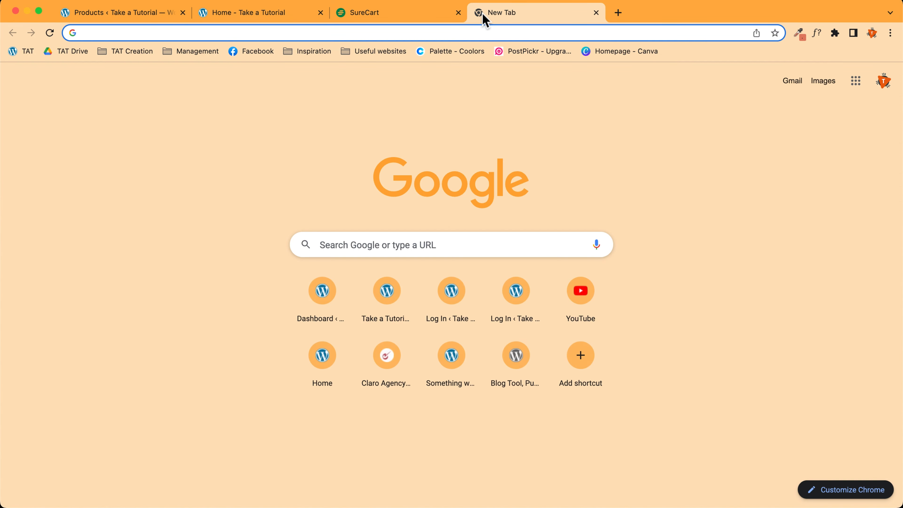
text(unsplash)
key(Return)
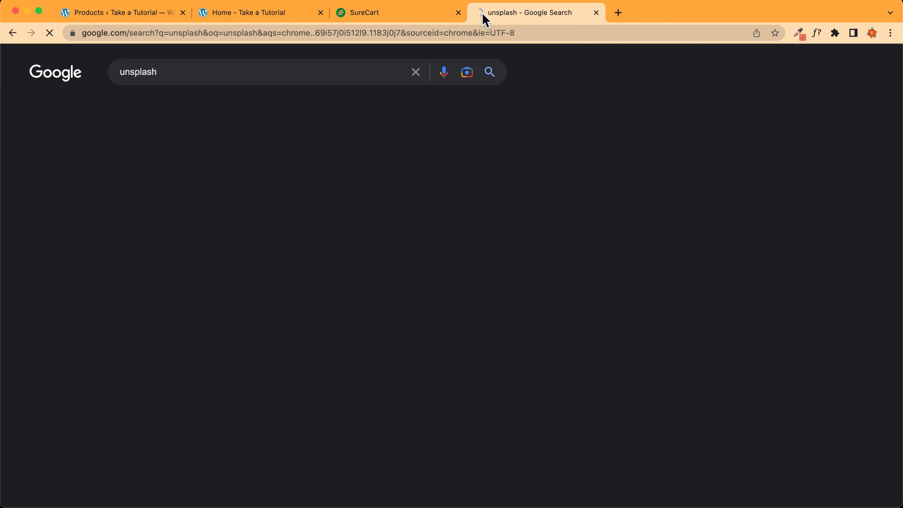
click(181, 176)
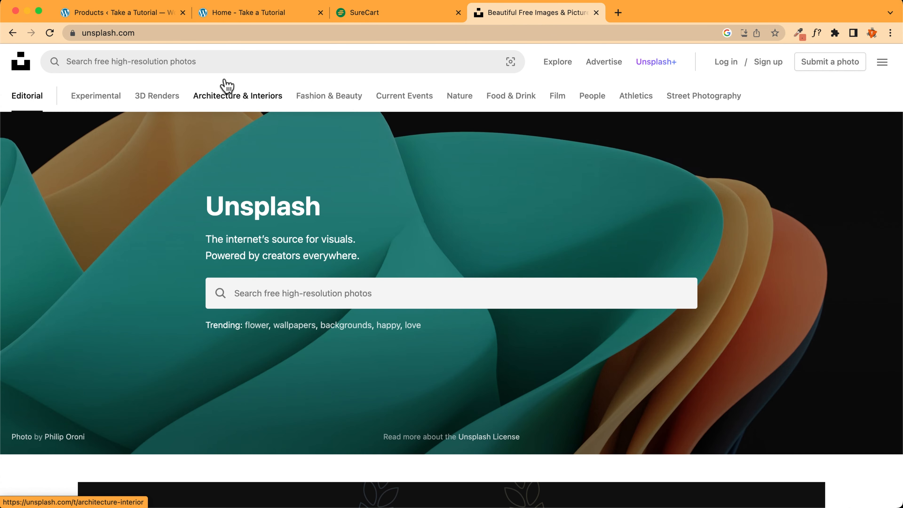
click(189, 68)
text(donations)
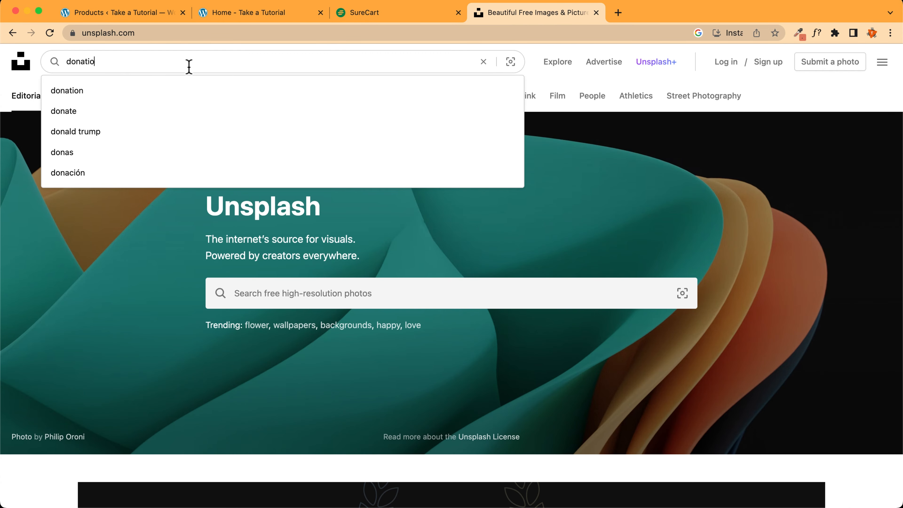
key(Return)
Open the photo of hands holding string lights and download its Small (640 x 800) version
scroll(195, 195, down, 5)
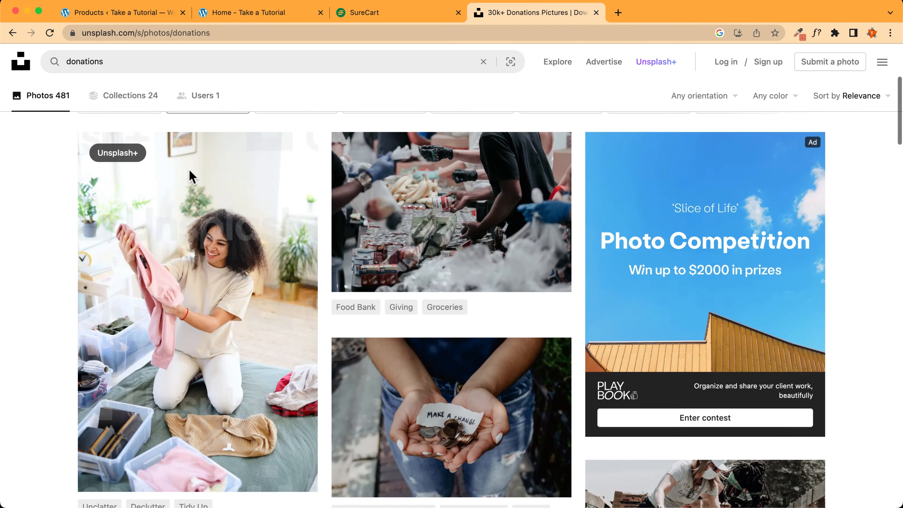
scroll(451, 176, down, 2)
scroll(444, 317, down, 5)
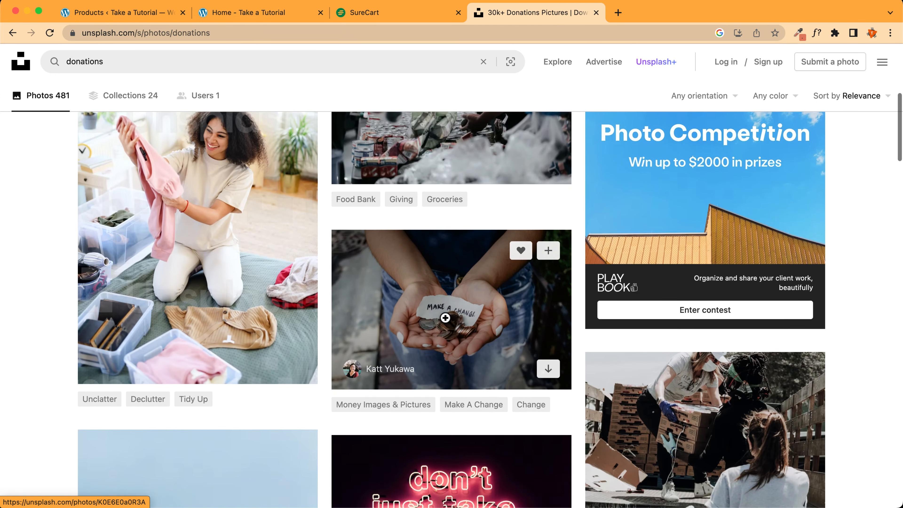
scroll(446, 318, down, 4)
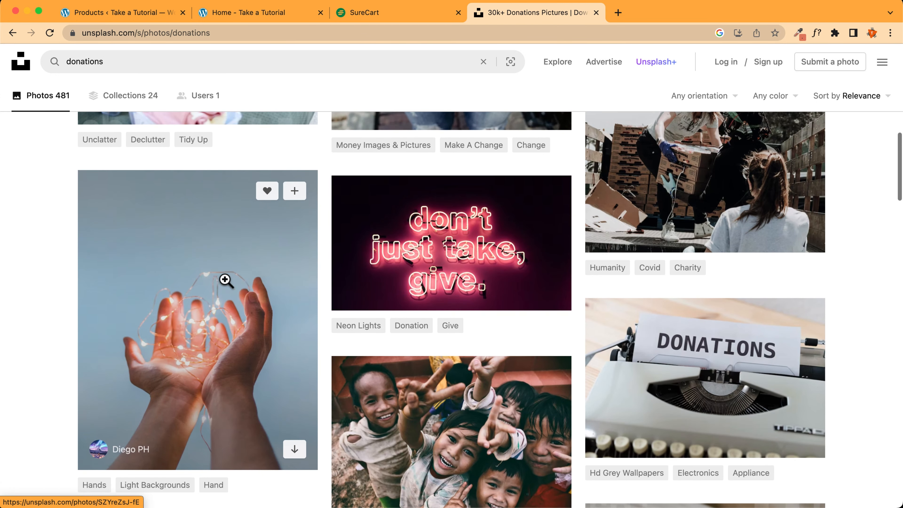
click(232, 327)
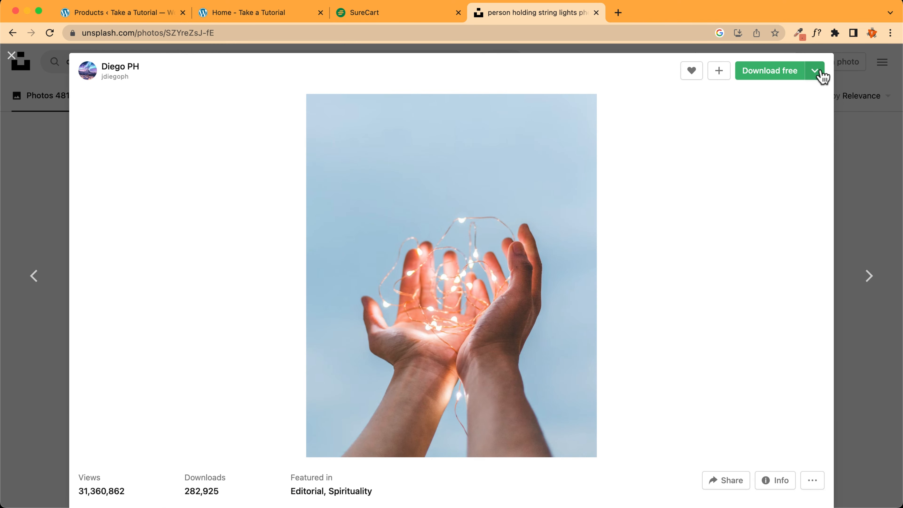
click(817, 73)
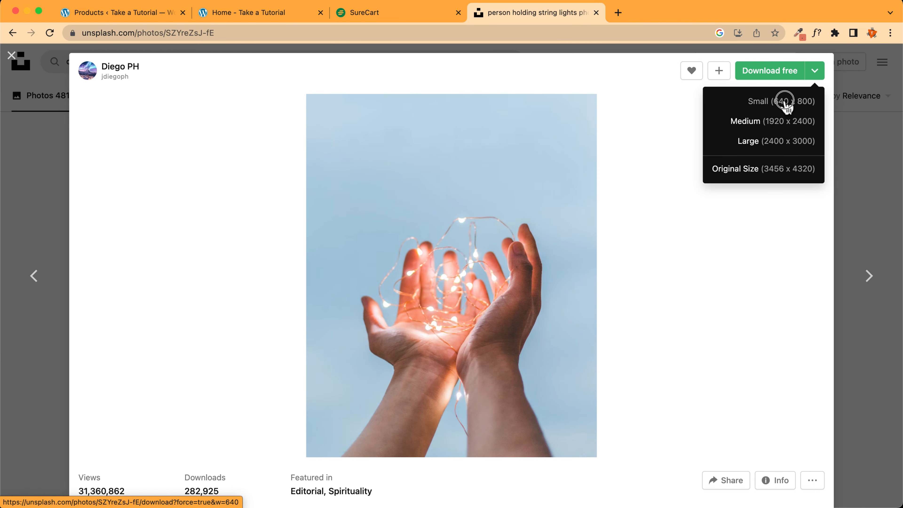
click(785, 101)
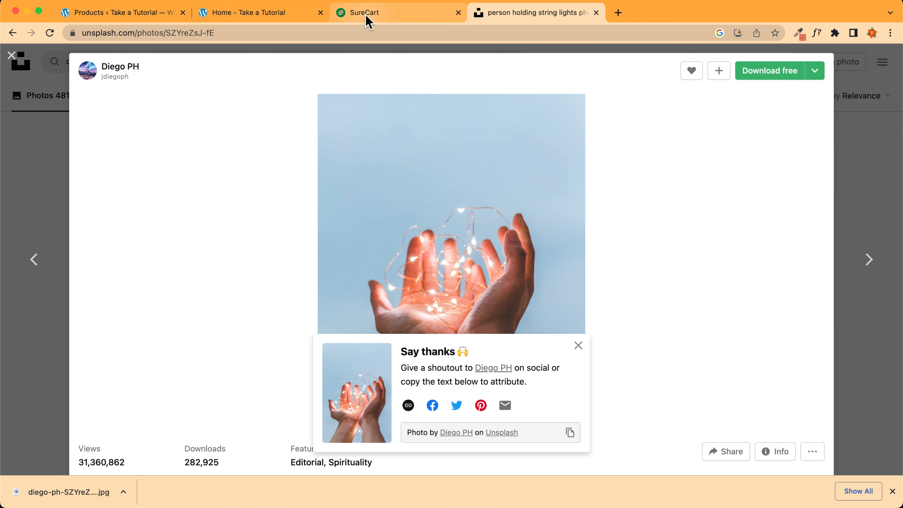
Open the BeFunky photo editor in a new tab and load the downloaded string-lights photo
click(618, 14)
text(beg)
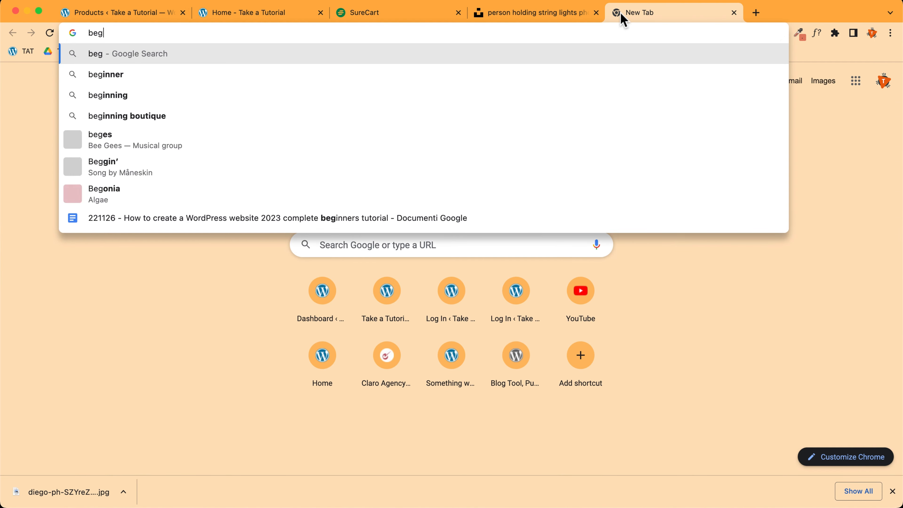
key(BackSpace)
text(funky)
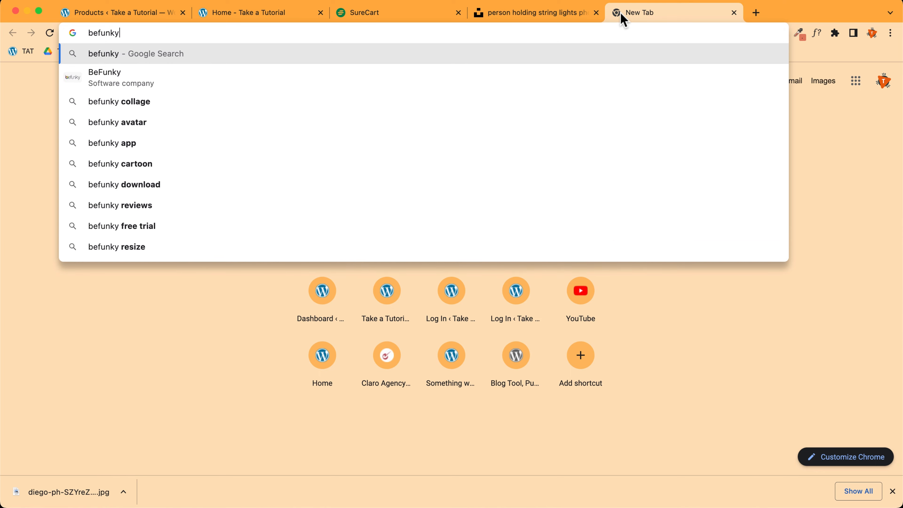
key(Return)
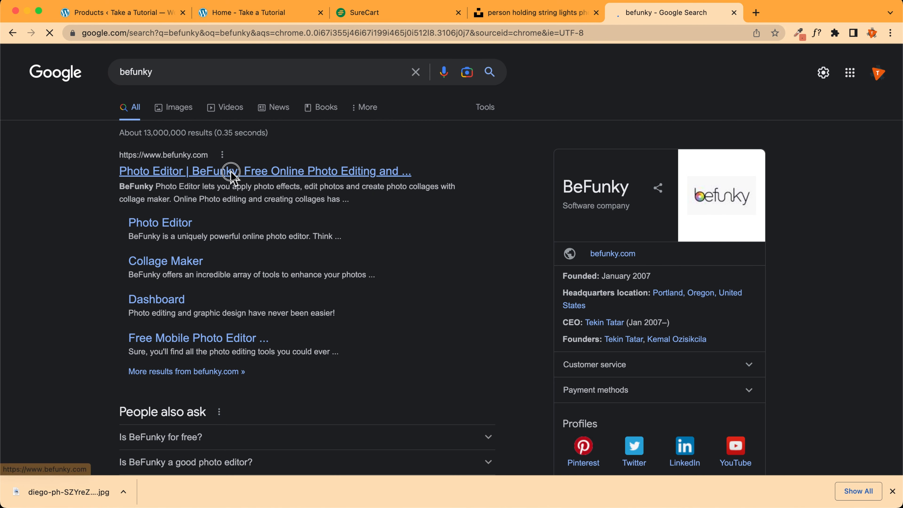
click(235, 172)
mouse_move(380, 64)
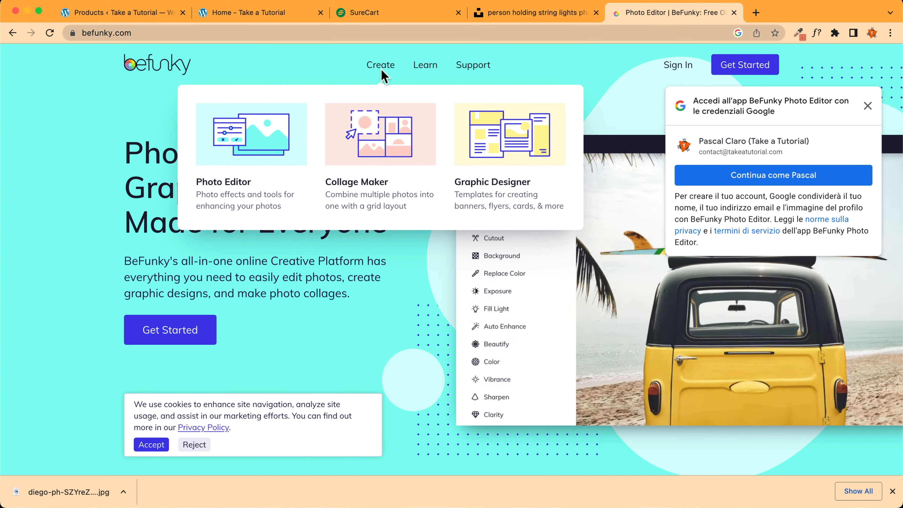
click(270, 140)
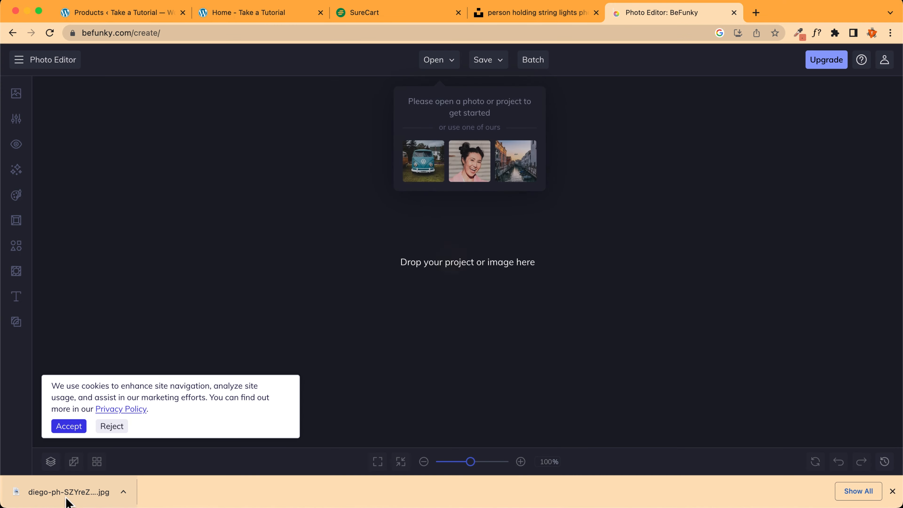
drag(71, 491, 389, 332)
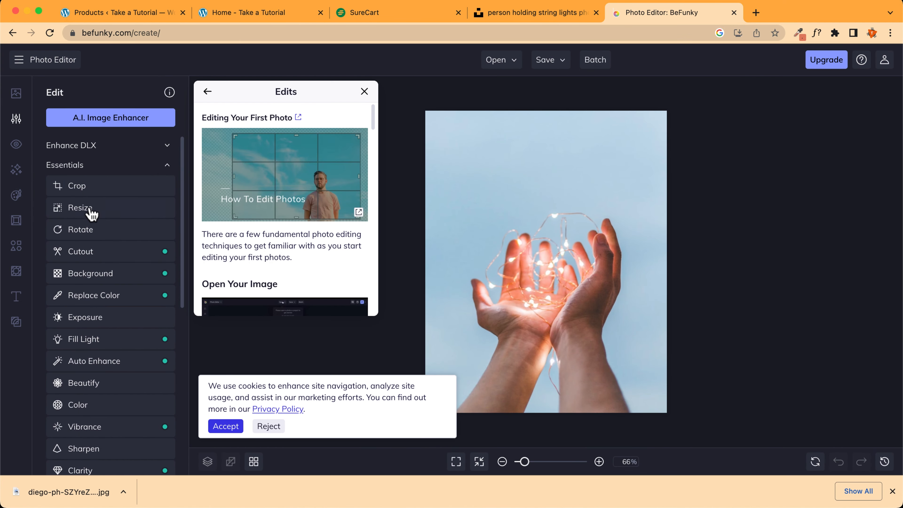
Crop the photo to a square 1x1 ratio, nudging the crop area slightly down
click(81, 186)
click(103, 128)
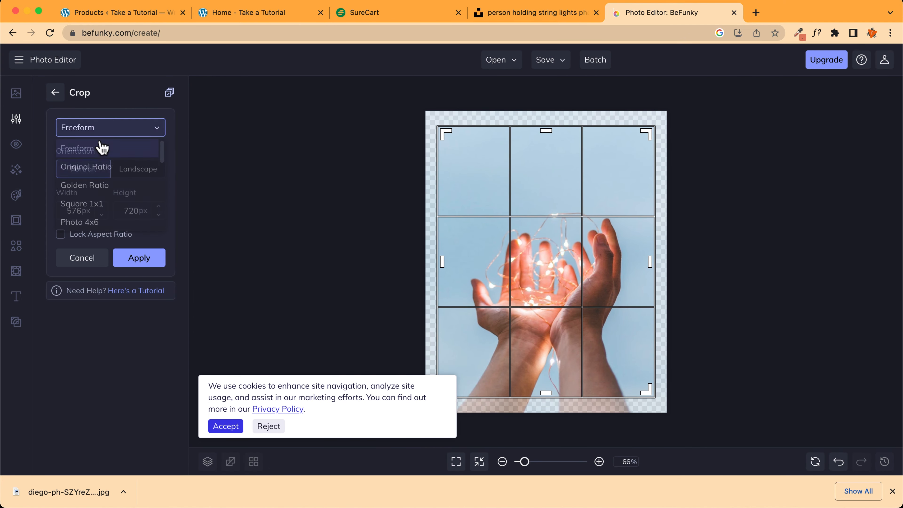
click(93, 202)
drag(553, 207, 553, 221)
click(153, 263)
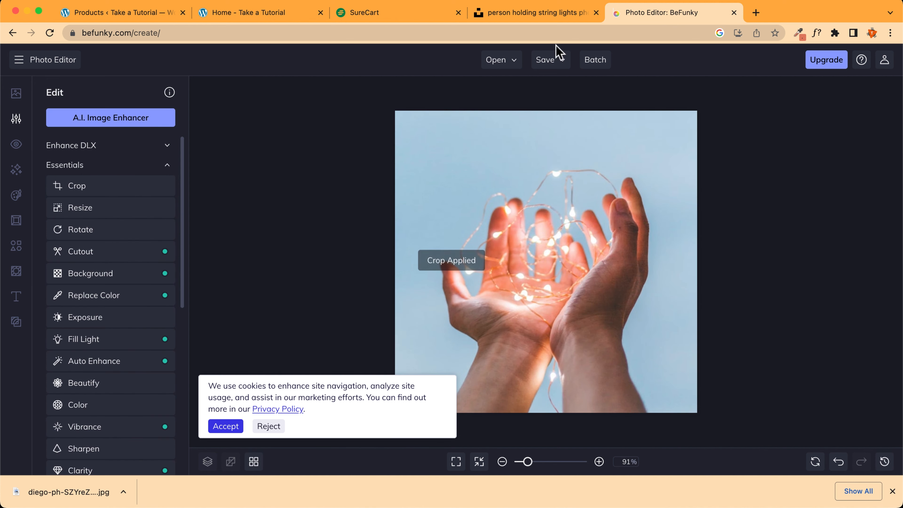
Save the cropped image to the computer as donations-form.jpg
click(546, 64)
click(573, 102)
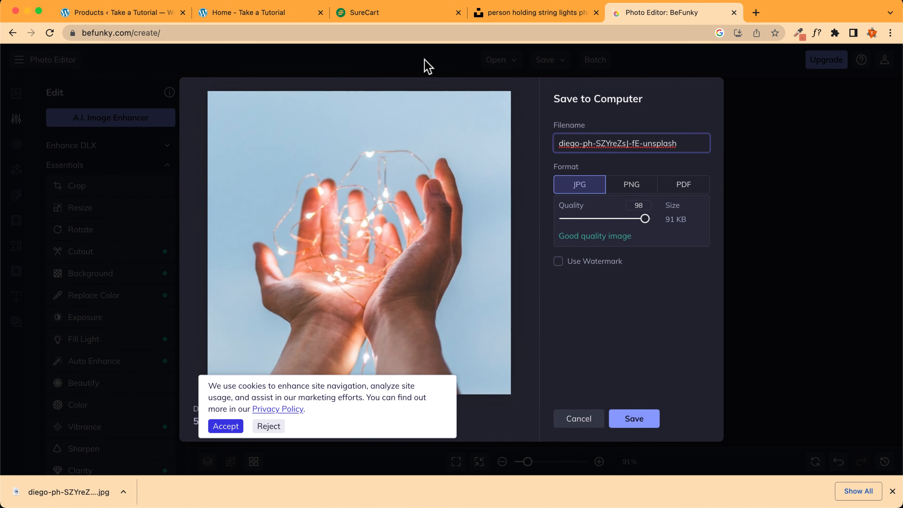
drag(679, 143, 504, 143)
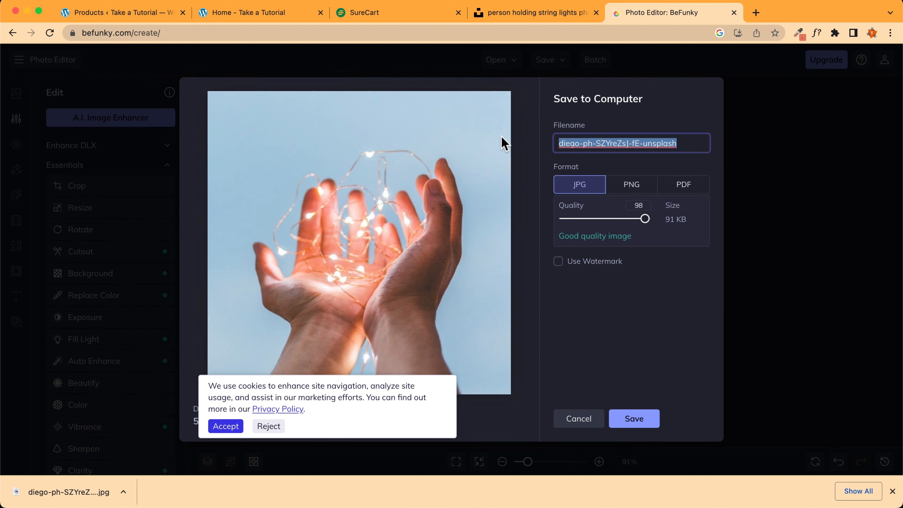
text(donations-form)
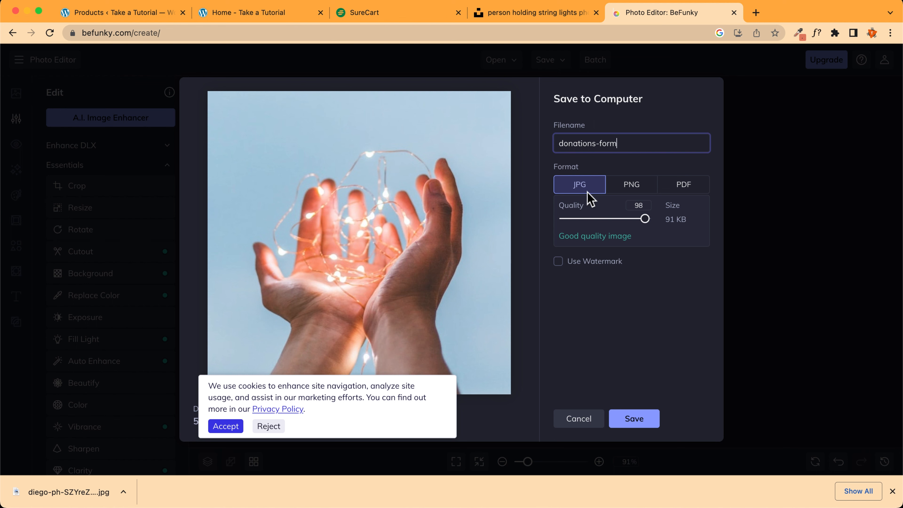
click(634, 420)
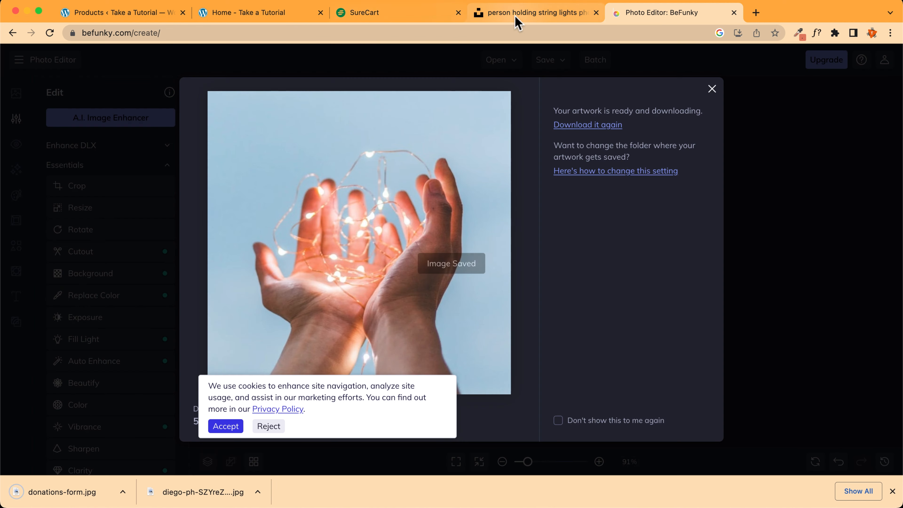
Upload donations-form.jpg to SureCart Media and choose it as the Donations product image
click(516, 16)
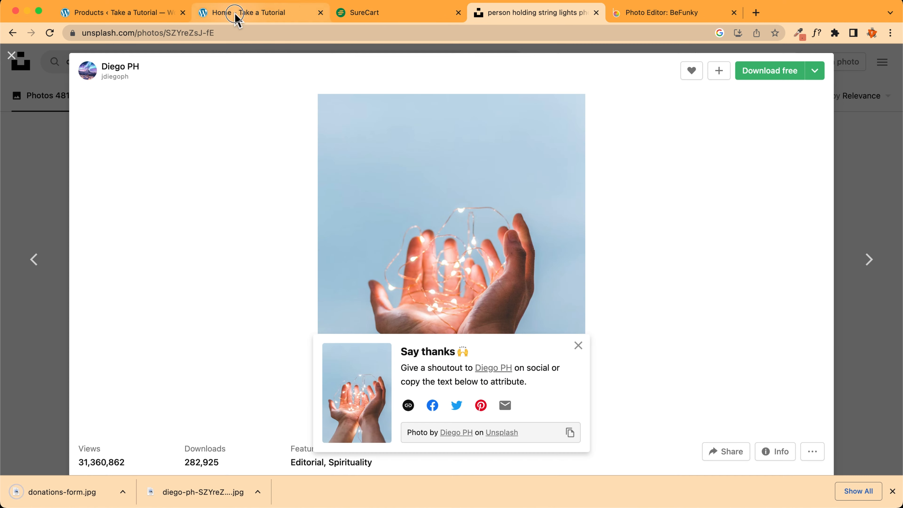
click(235, 15)
click(140, 16)
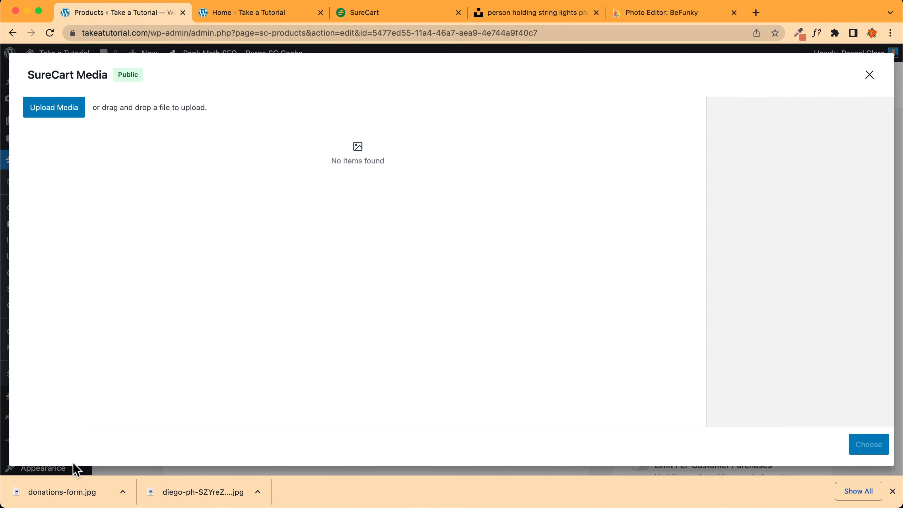
drag(61, 491, 196, 260)
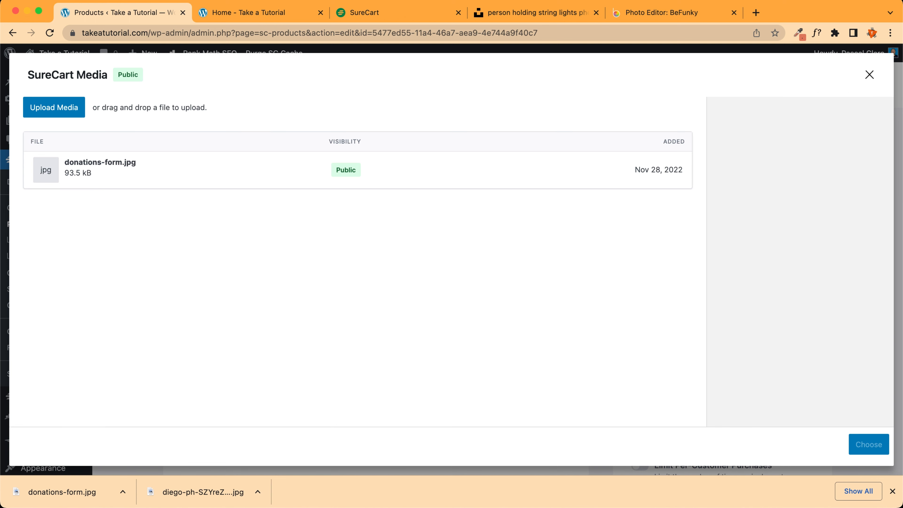
click(189, 170)
click(872, 450)
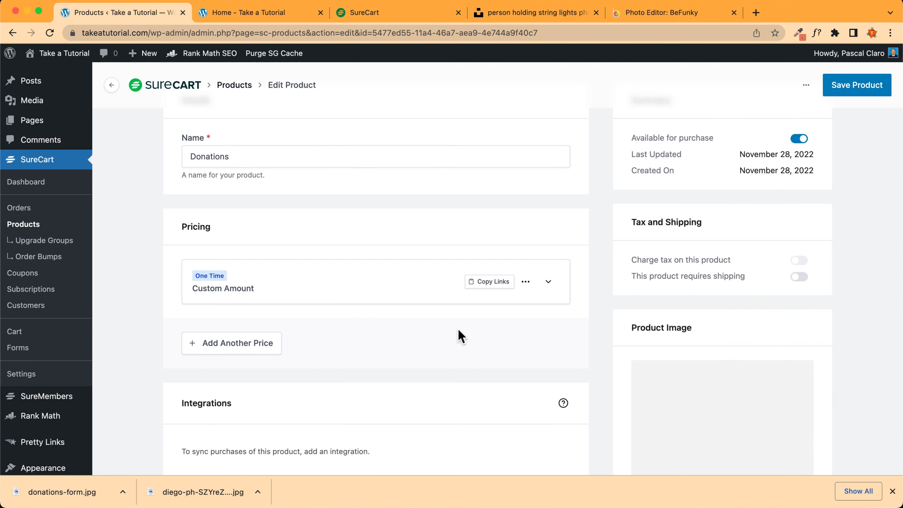
Save the Donations product with its new image and go to the checkout forms list
scroll(715, 320, down, 2)
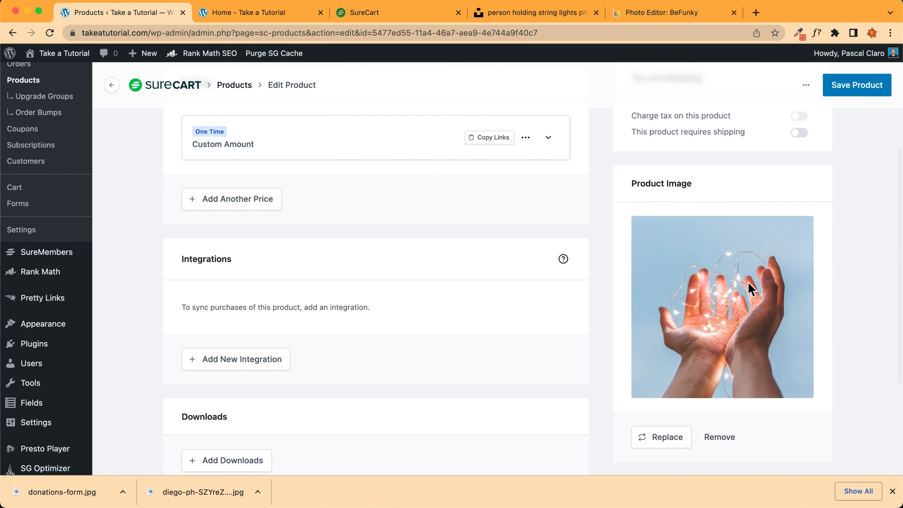
scroll(611, 242, up, 5)
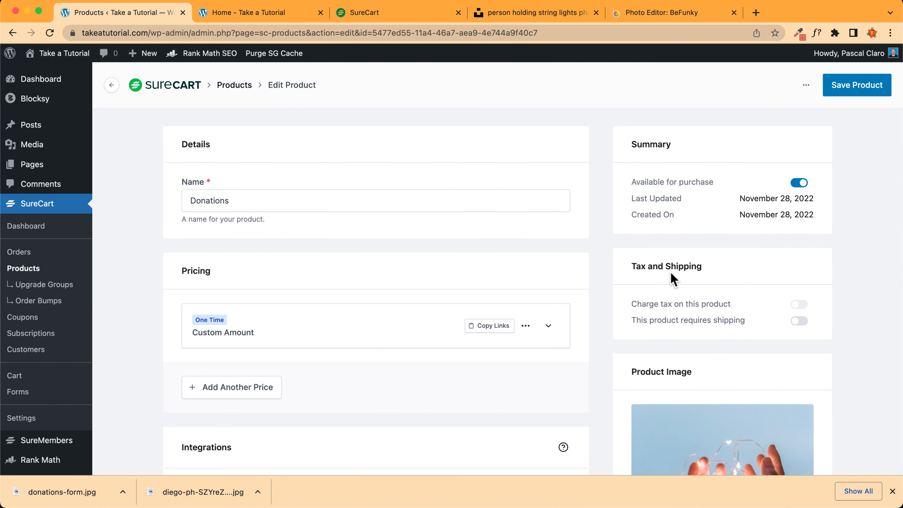
mouse_move(678, 308)
click(865, 88)
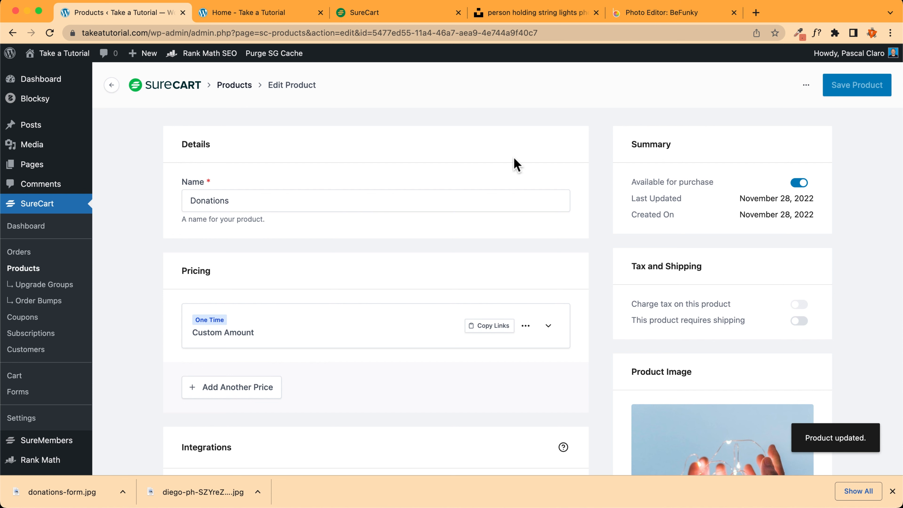
click(893, 492)
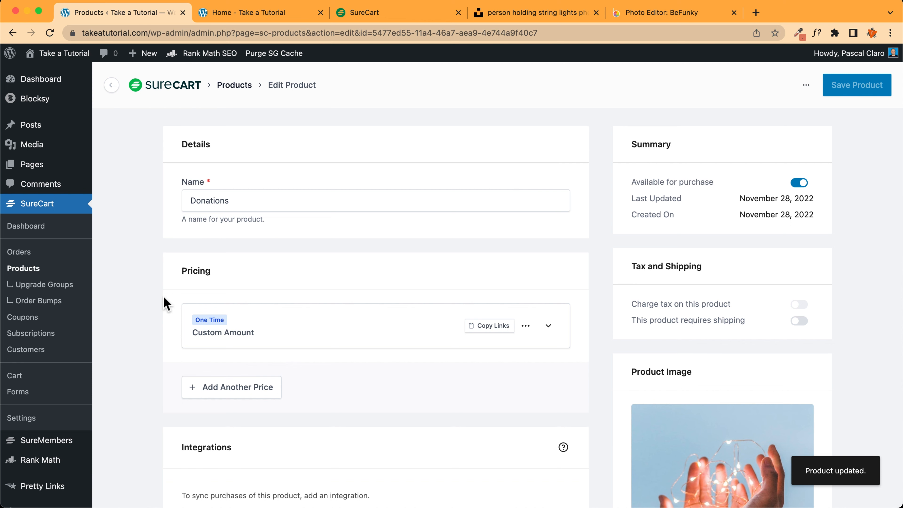
click(39, 391)
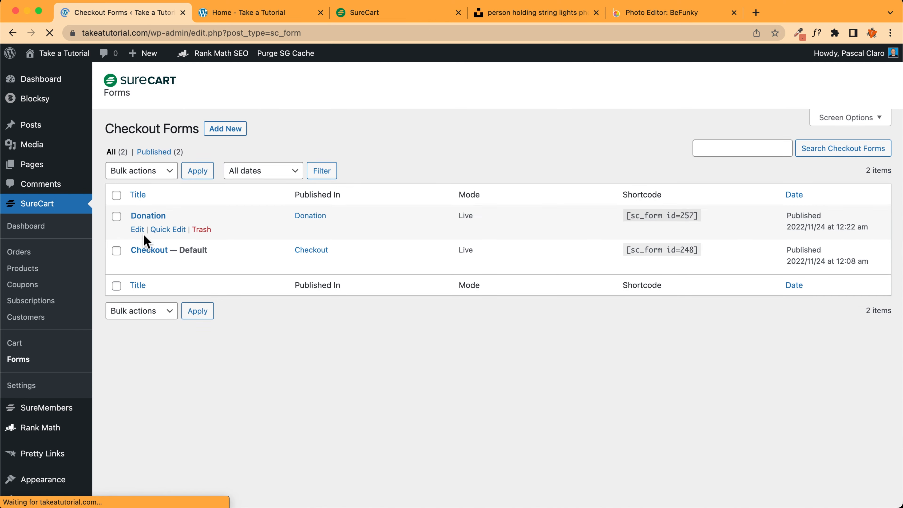
Add a new checkout form titled 'Donation form' and browse the starting designs down to Donation
click(223, 122)
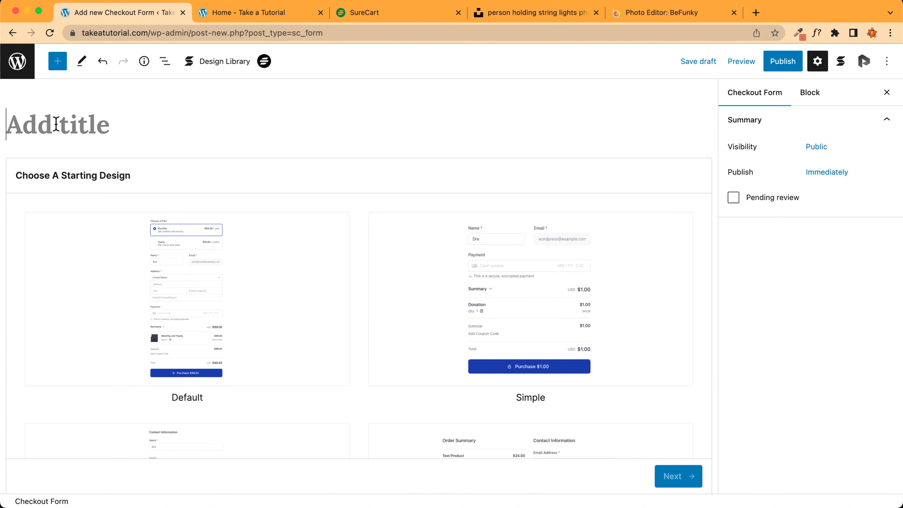
text(Donation form)
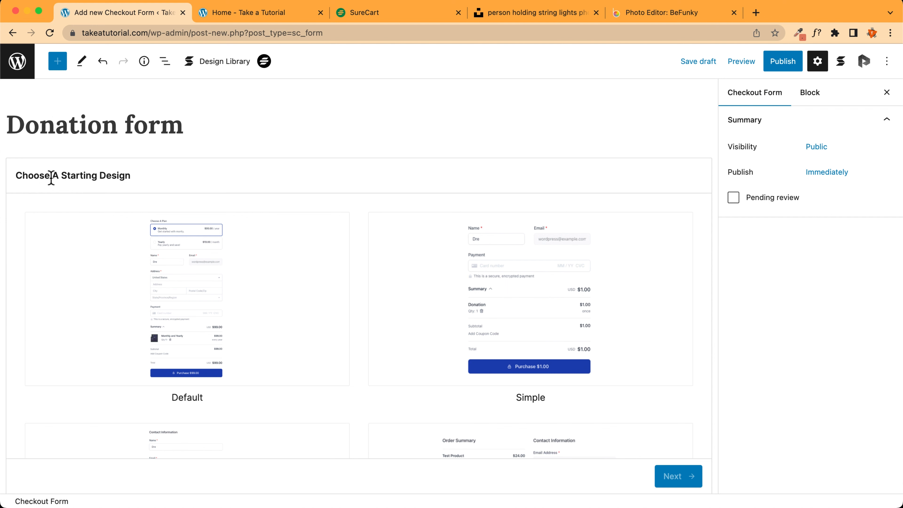
scroll(50, 178, down, 10)
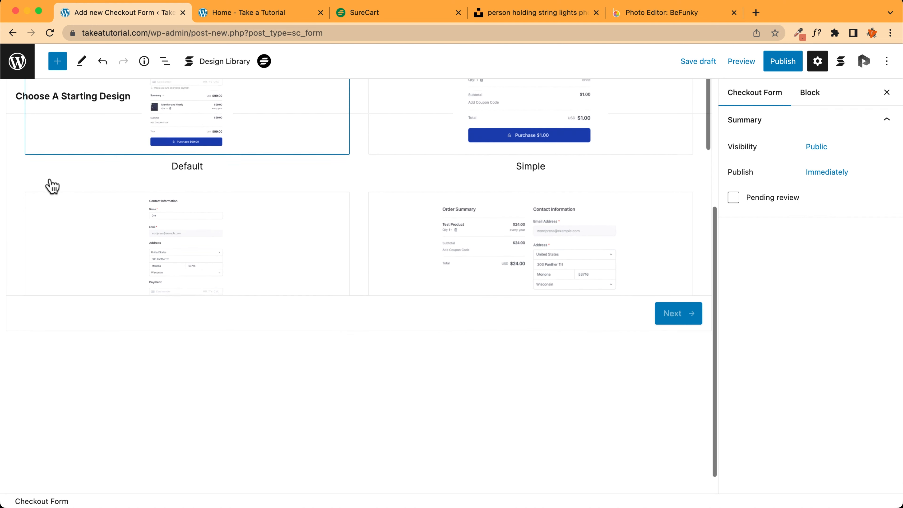
scroll(163, 294, down, 3)
scroll(185, 340, up, 4)
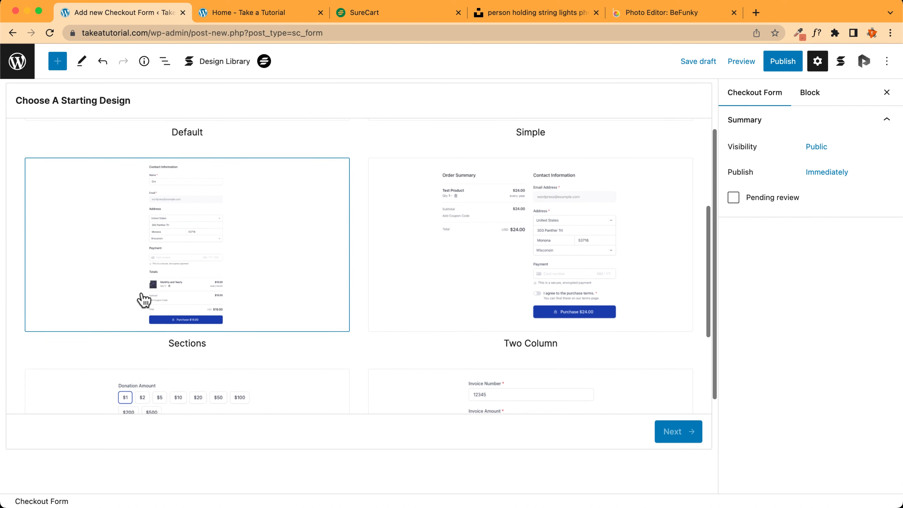
scroll(143, 295, down, 6)
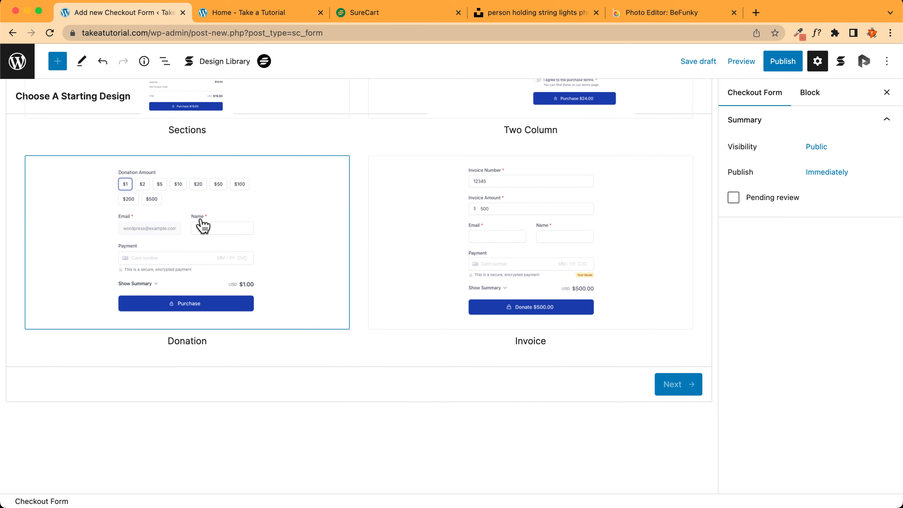
Build the form from the Donation design with the 'Donations – Name Your Price' product and no custom thank-you page
click(194, 226)
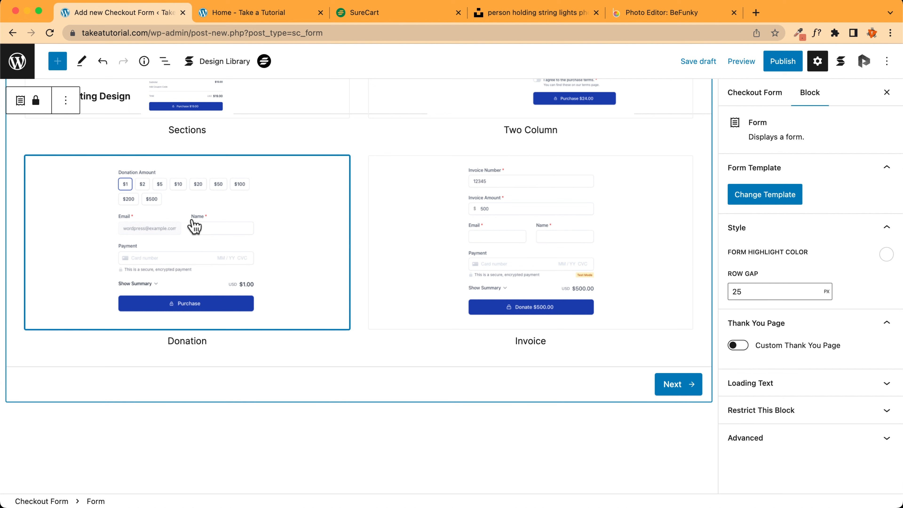
click(678, 385)
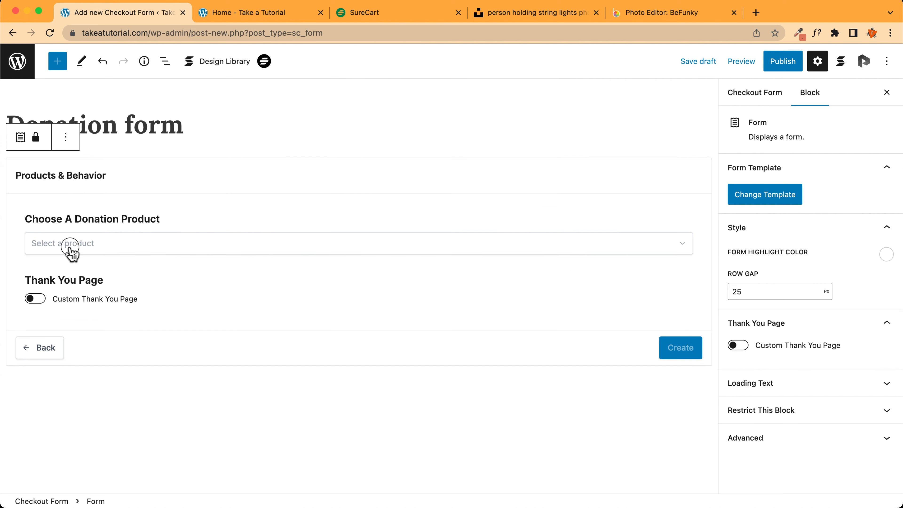
click(70, 250)
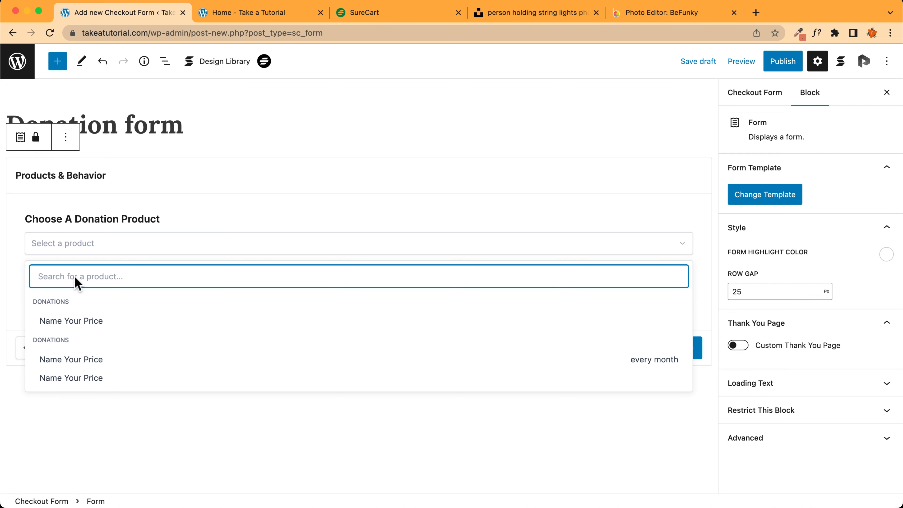
click(75, 321)
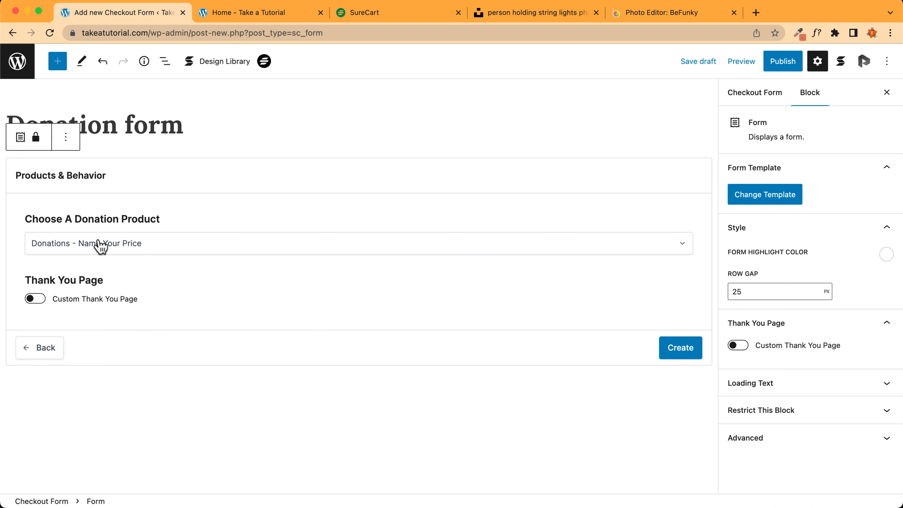
click(36, 300)
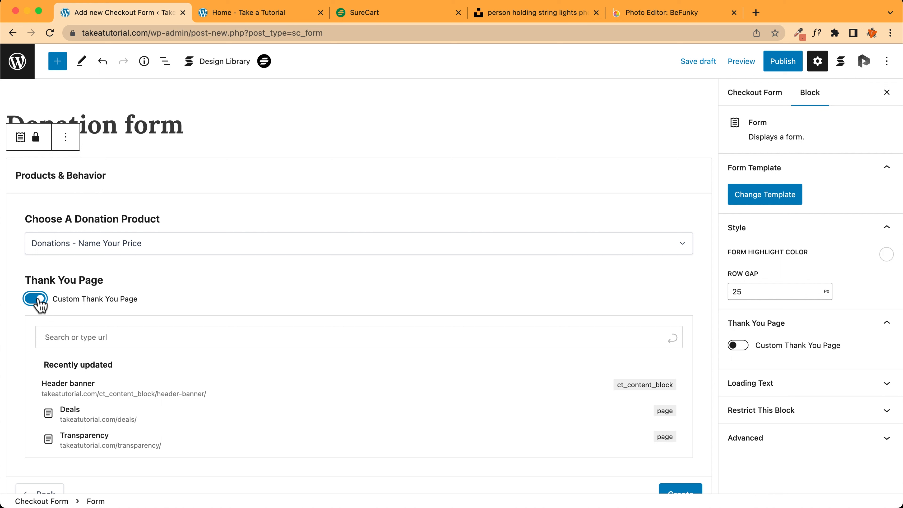
click(39, 300)
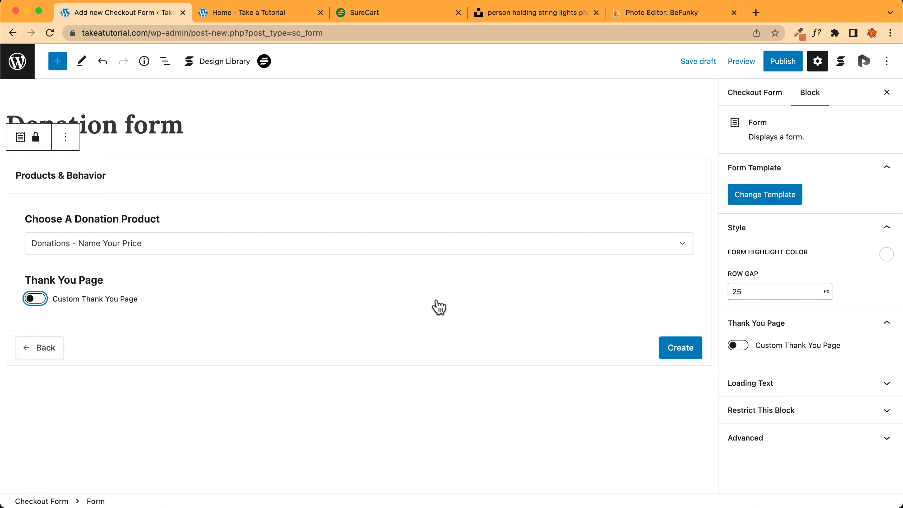
click(688, 352)
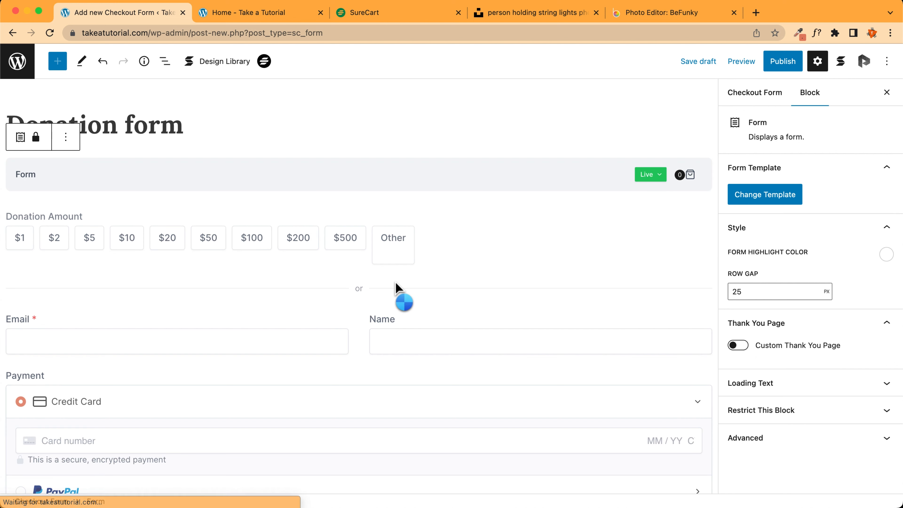
Change the Donation form's payment mode from Live to Test
click(651, 181)
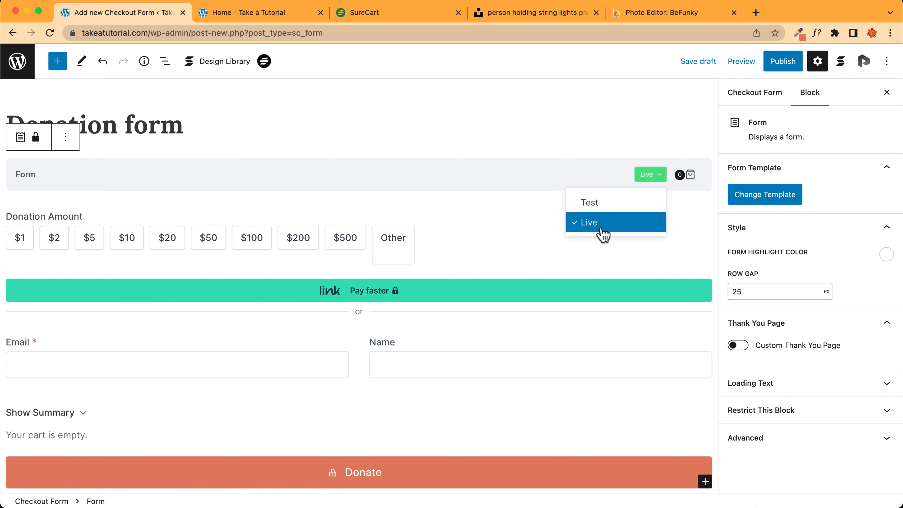
click(596, 205)
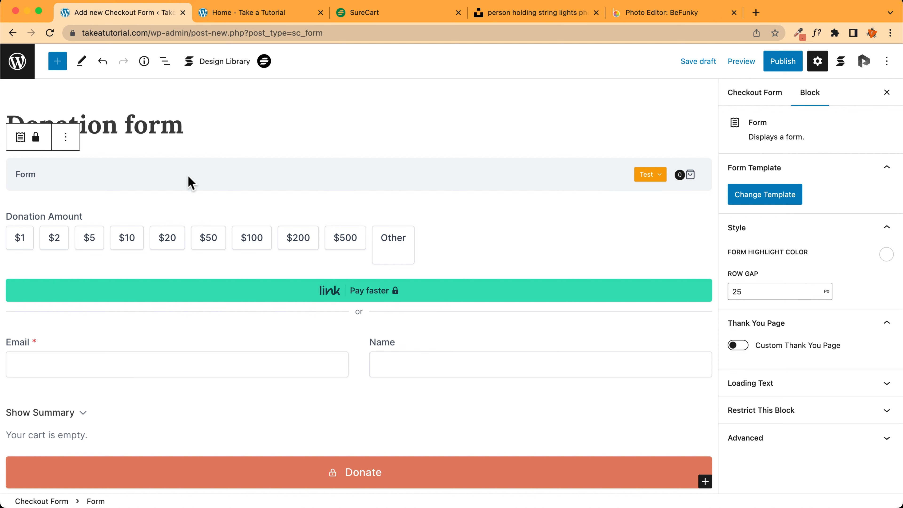
scroll(191, 182, down, 3)
scroll(480, 196, up, 3)
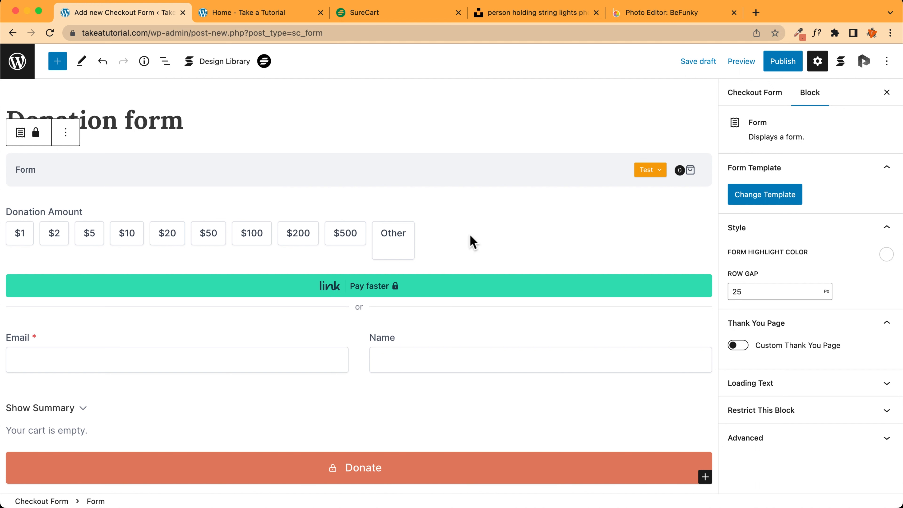
click(451, 237)
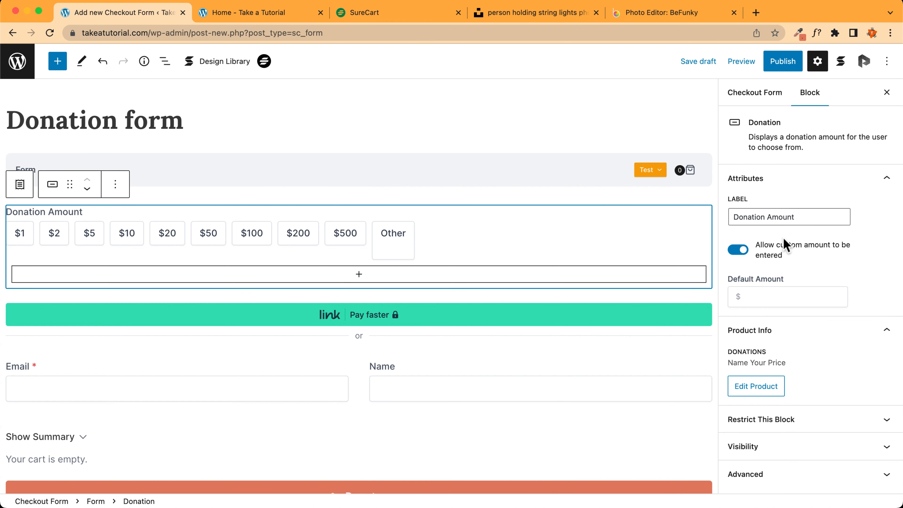
Label the amounts 'How much you want to donate?' and change the first preset from $1 to $10
drag(808, 216, 730, 217)
text(How much you want to do)
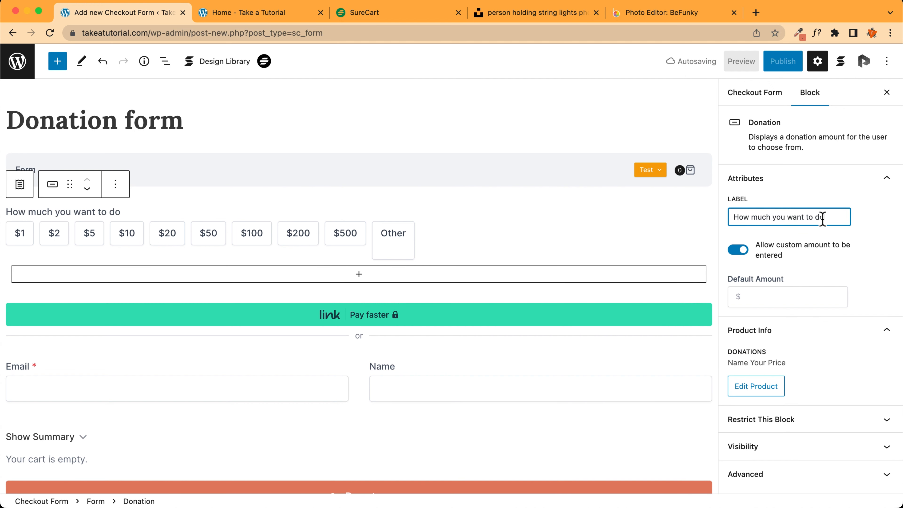
text(nate?)
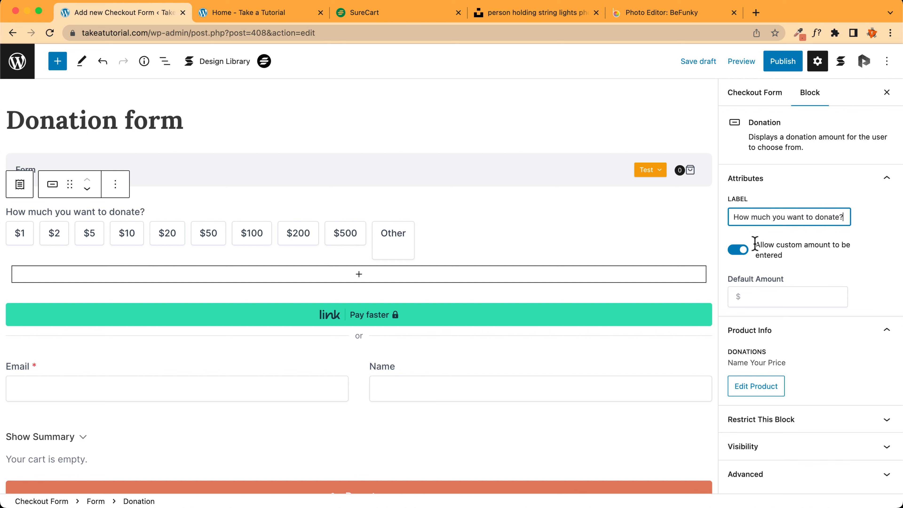
click(20, 233)
scroll(19, 241, down, 2)
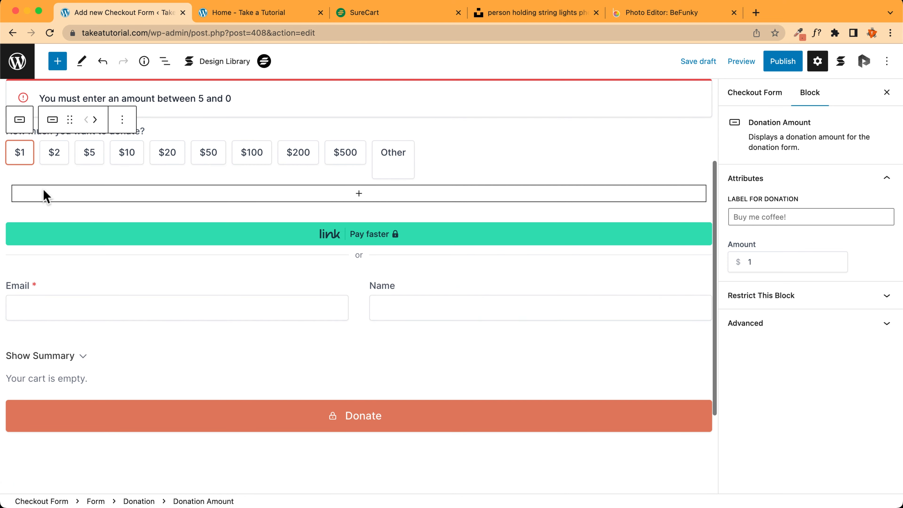
click(816, 269)
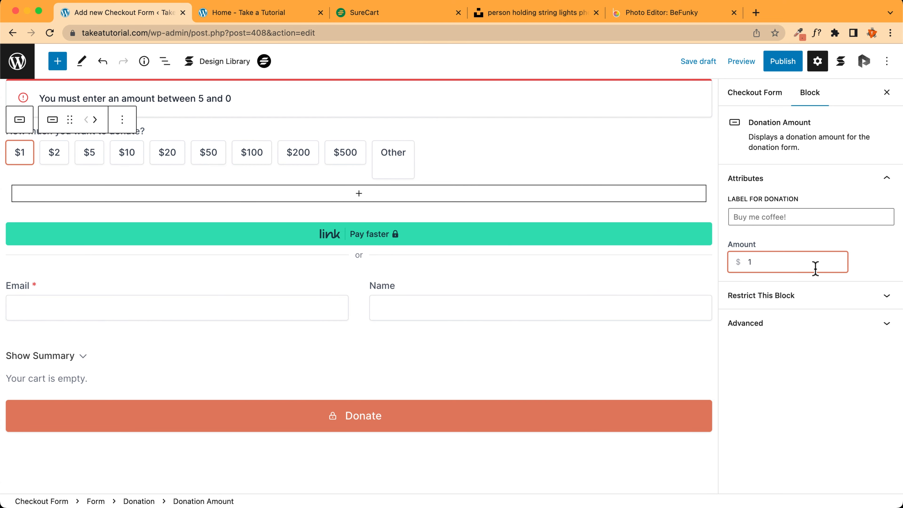
text(00)
key(BackSpace)
key(BackSpace)
Clear the first preset's custom label so it stays blank
click(788, 219)
text(Hey"!)
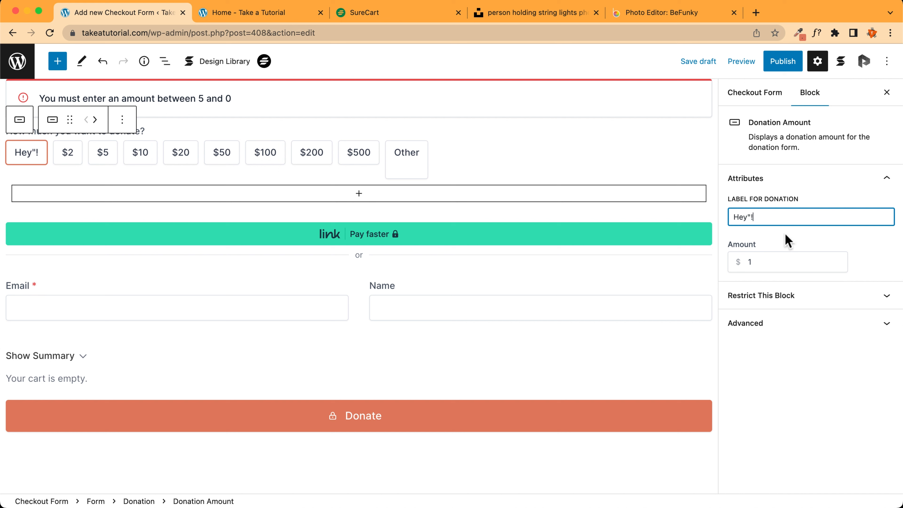
key(Left)
key(BackSpace)
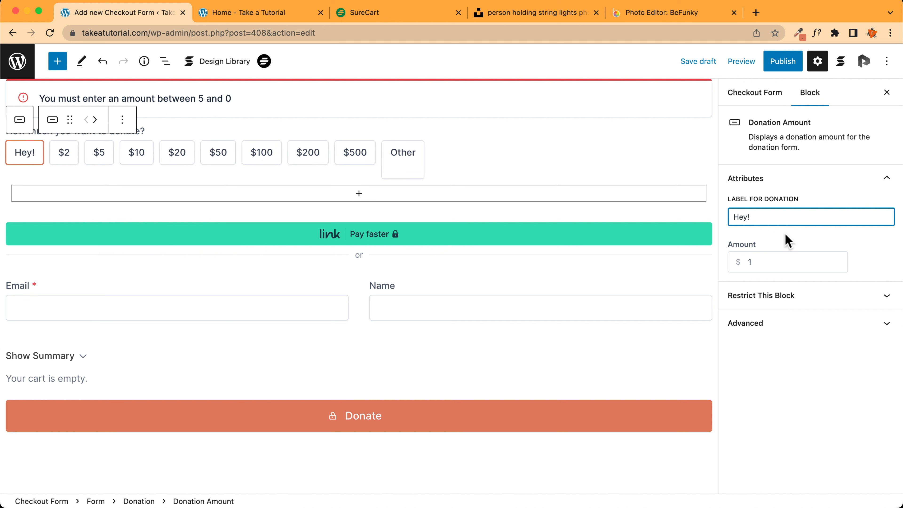
click(792, 266)
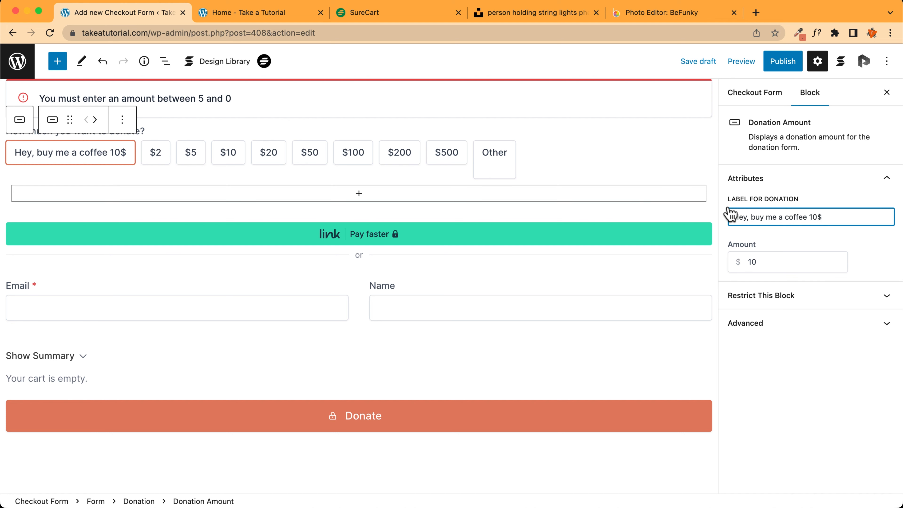
click(836, 219)
drag(837, 219, 722, 214)
key(BackSpace)
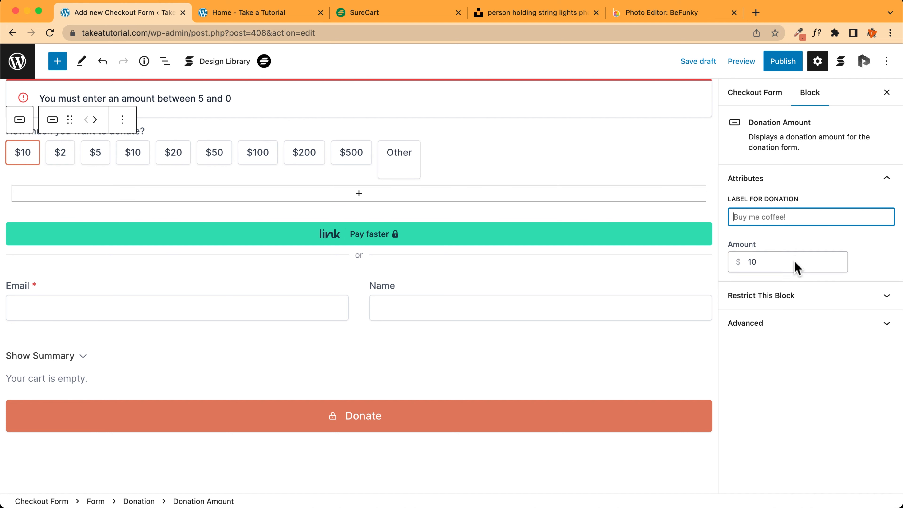
click(794, 262)
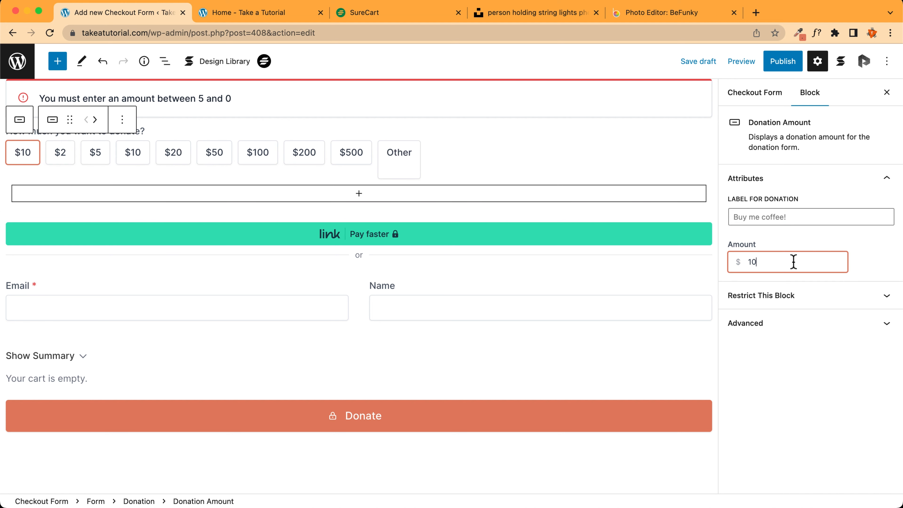
Remove the $5 preset and the duplicate $10 preset from the donation amounts
click(64, 157)
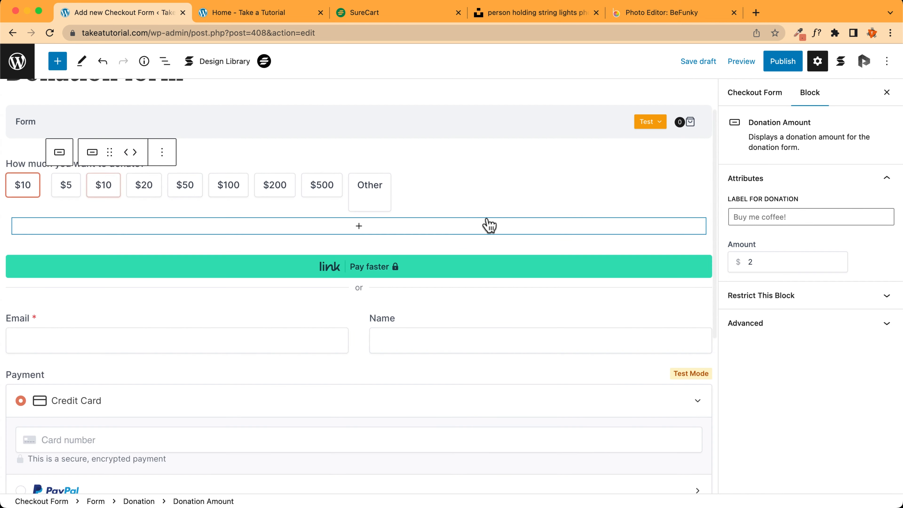
click(64, 190)
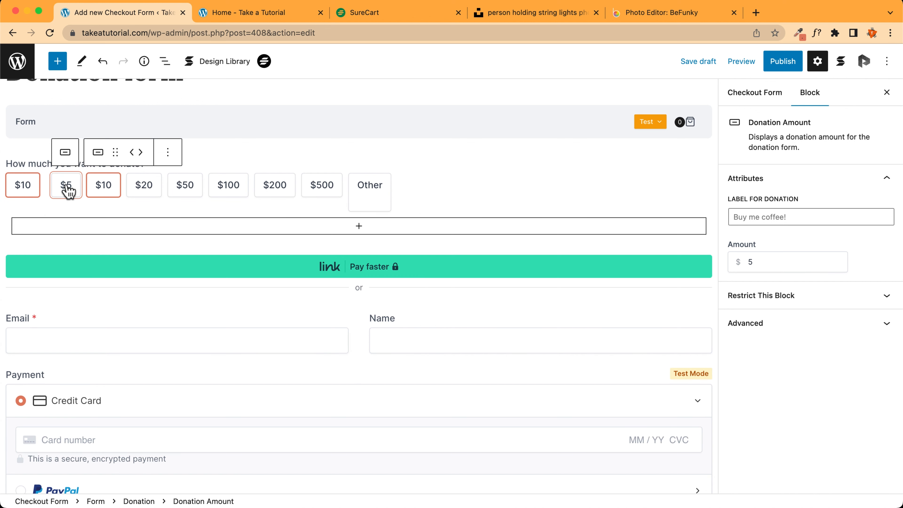
click(168, 153)
click(211, 320)
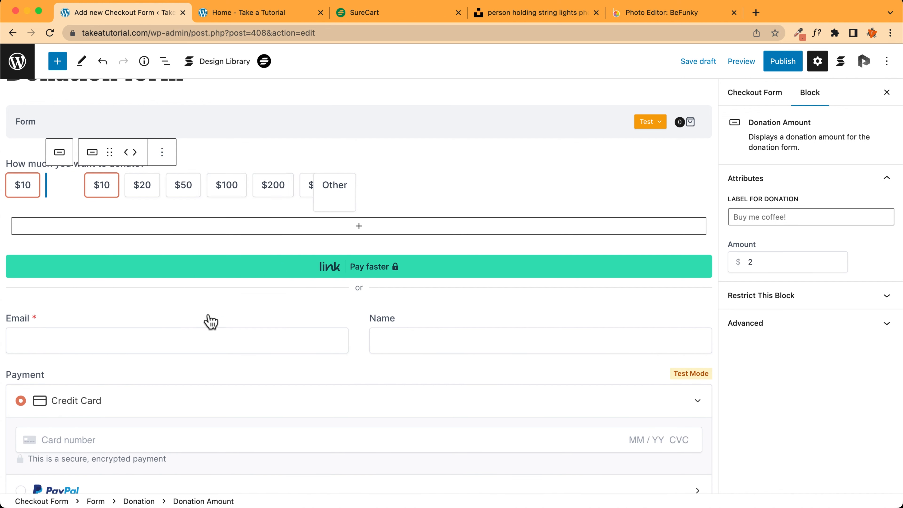
click(71, 192)
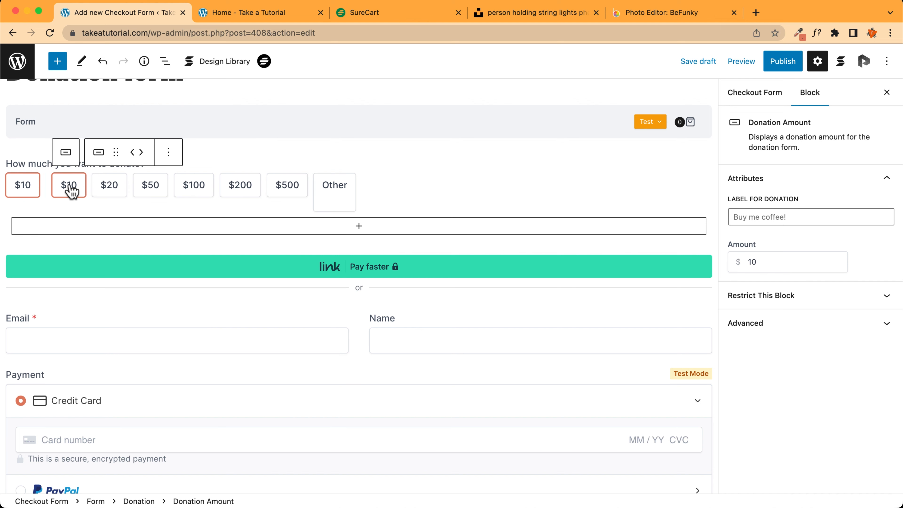
click(169, 152)
click(187, 310)
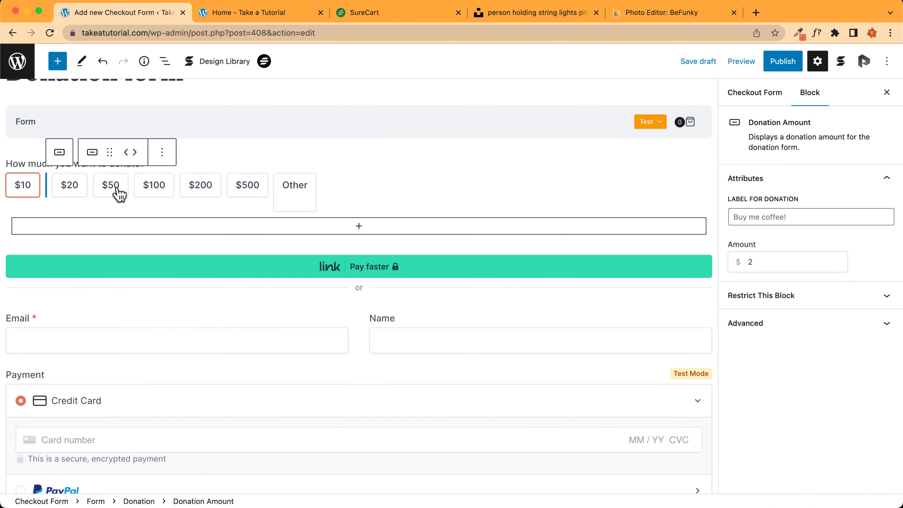
Check the Other custom amount field and the $500 preset, then reselect the whole donation block
click(291, 194)
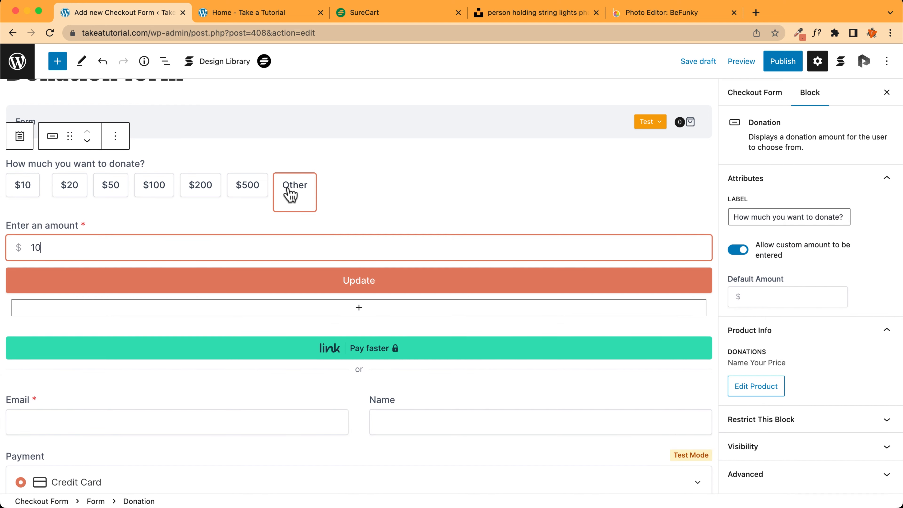
click(289, 190)
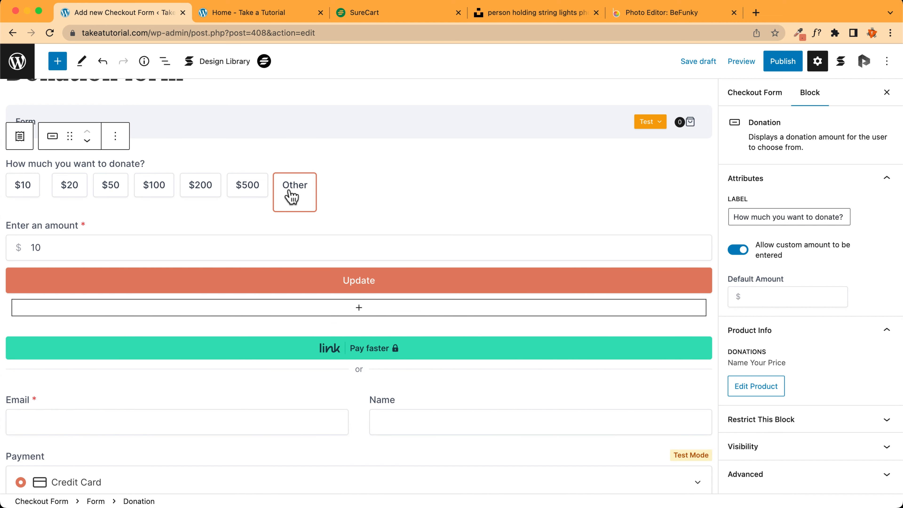
click(256, 198)
click(251, 191)
click(293, 199)
Inspect the express payment section's options, leaving express payment in place
scroll(355, 249, down, 3)
click(260, 297)
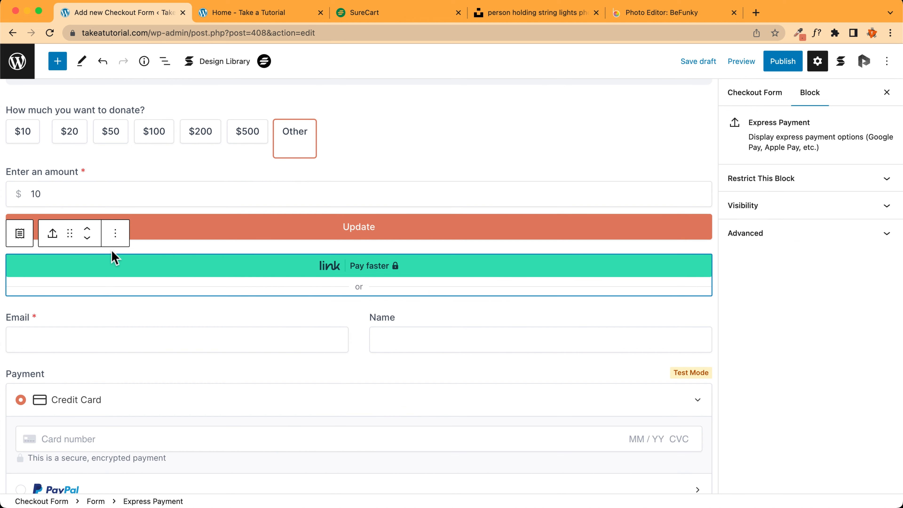
click(115, 233)
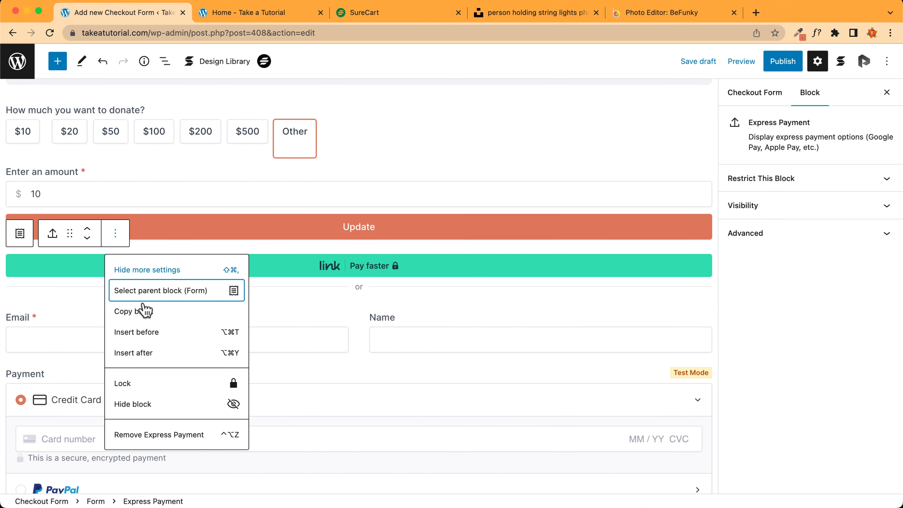
click(329, 279)
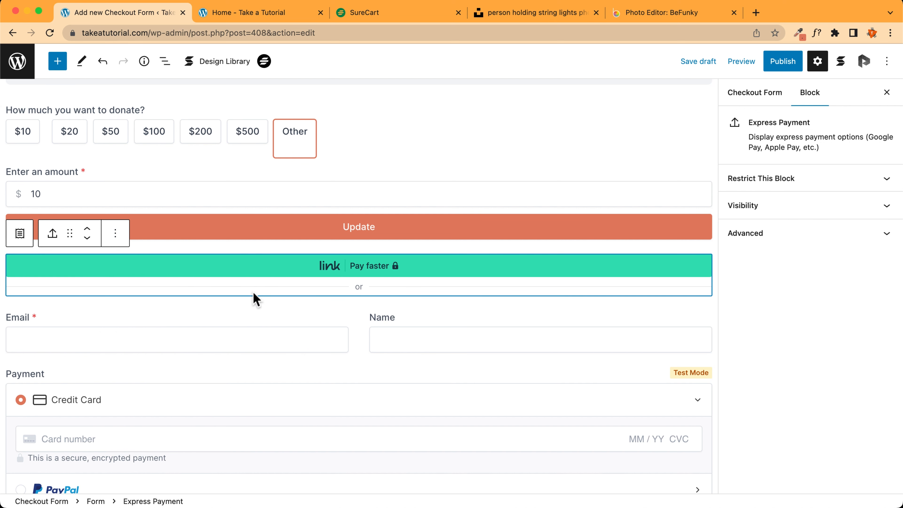
scroll(256, 299, down, 3)
Give the Email field the placeholder 'Insert here you email!'
click(256, 266)
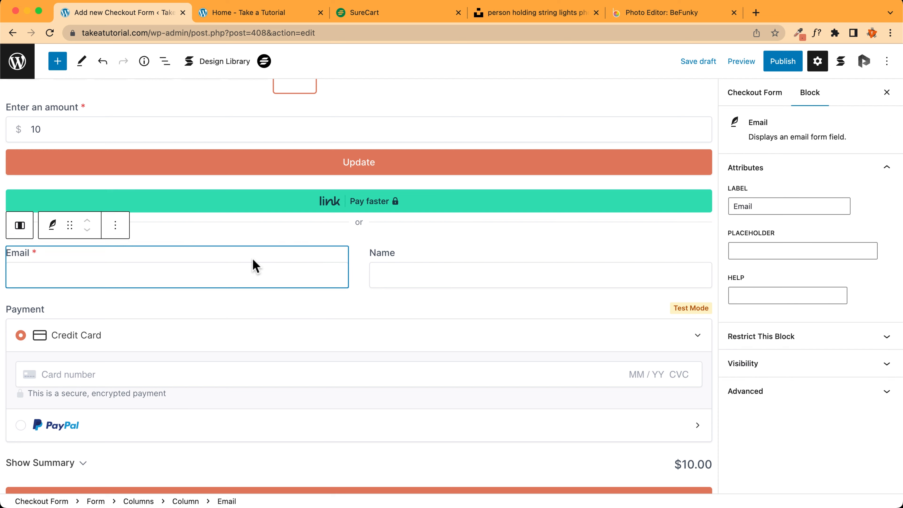
scroll(255, 266, down, 1)
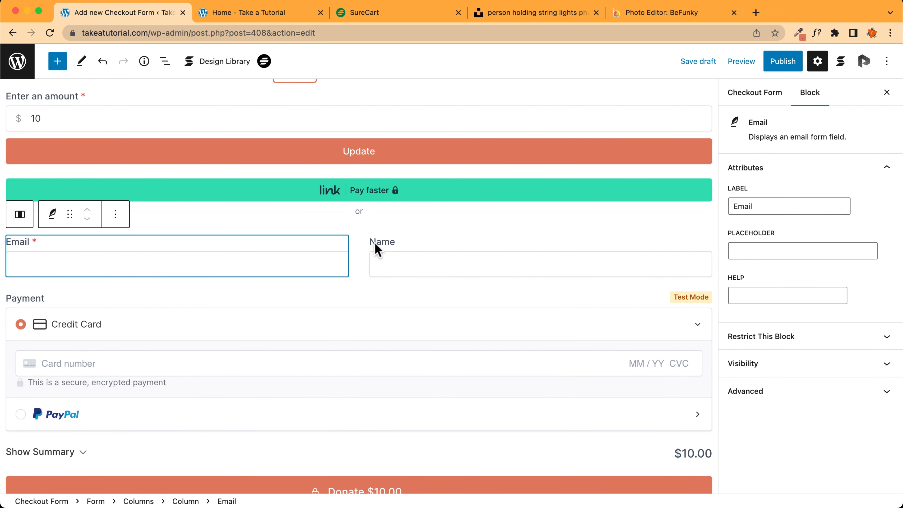
click(388, 250)
click(203, 251)
click(769, 253)
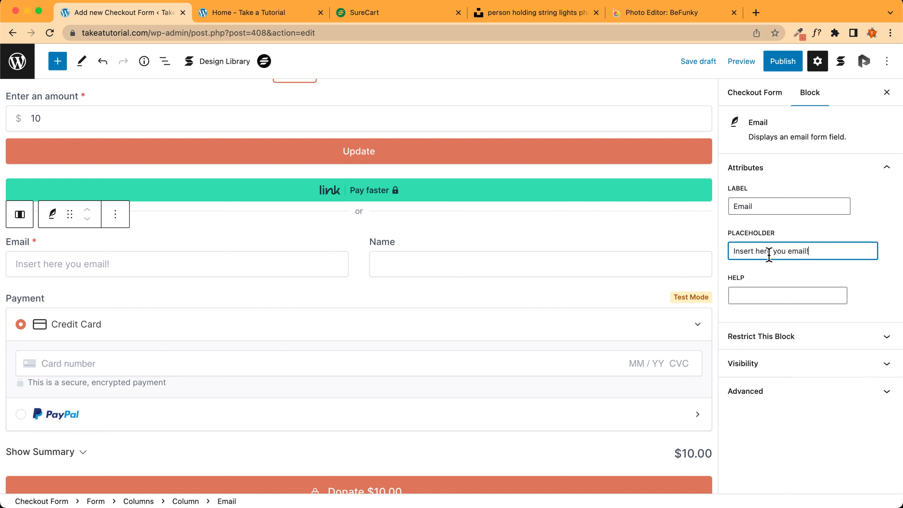
text(name!)
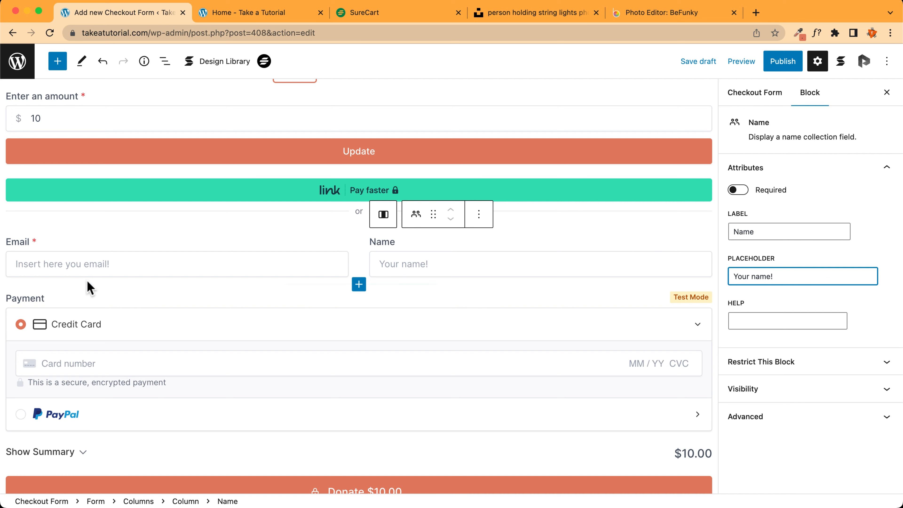
Give the Name field the placeholder 'Your name!' and leave its help text empty
scroll(407, 307, down, 1)
click(762, 320)
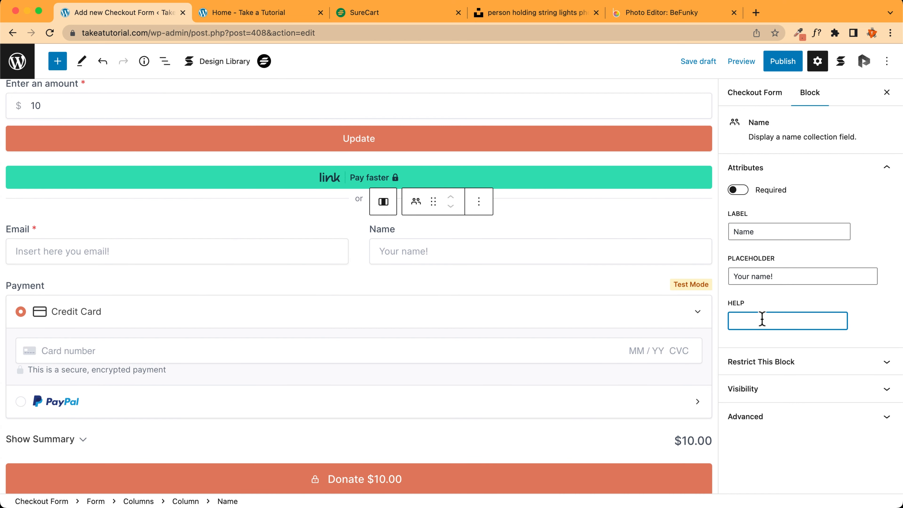
text(help!)
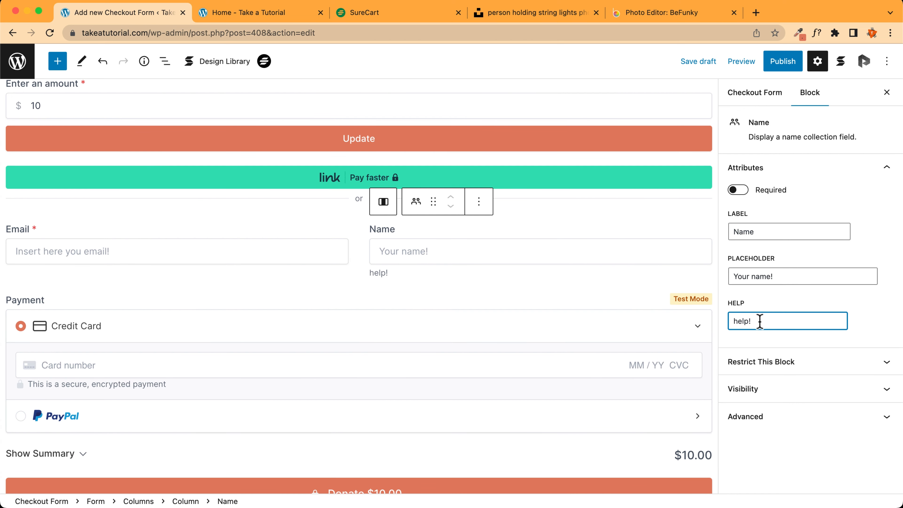
key(BackSpace)
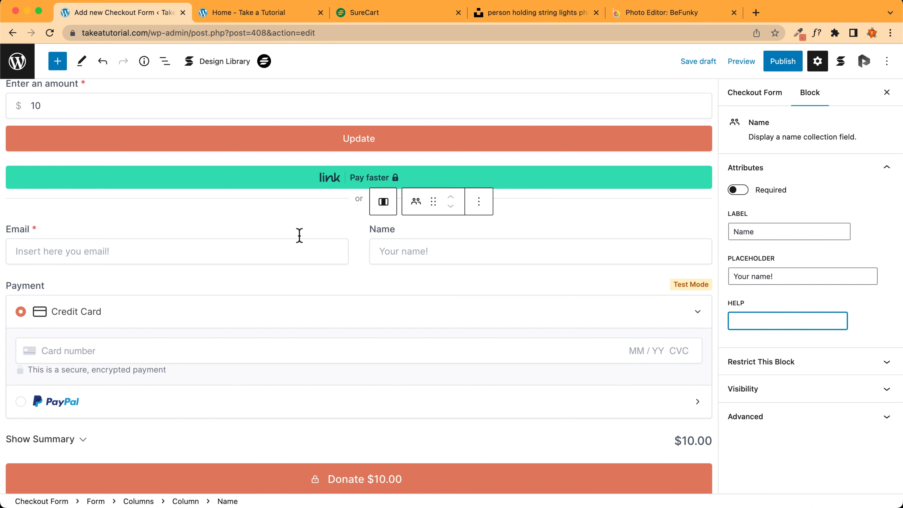
click(314, 252)
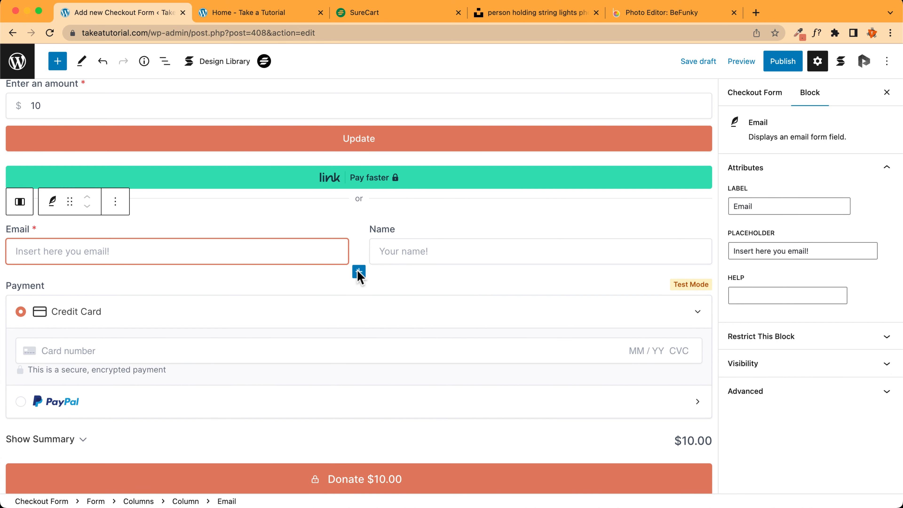
Insert a Textarea field below the Email and Name fields and make the Name field required
click(359, 272)
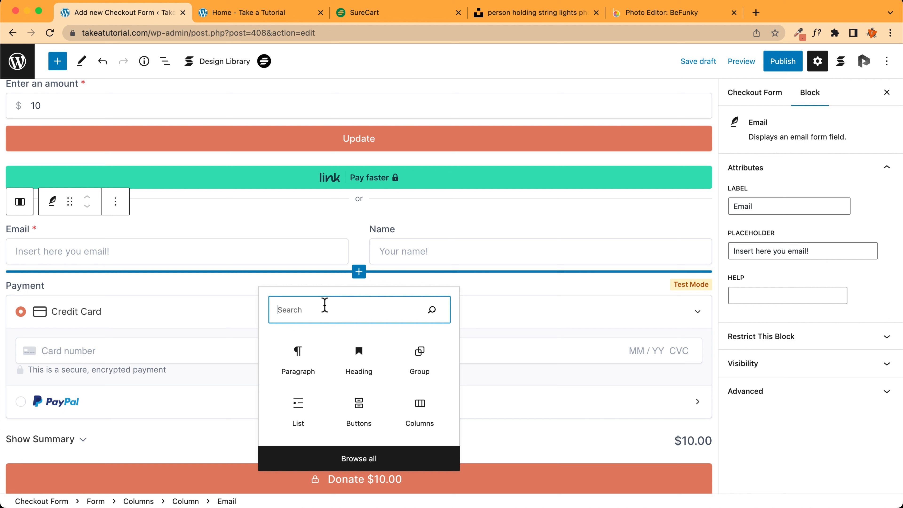
text(text)
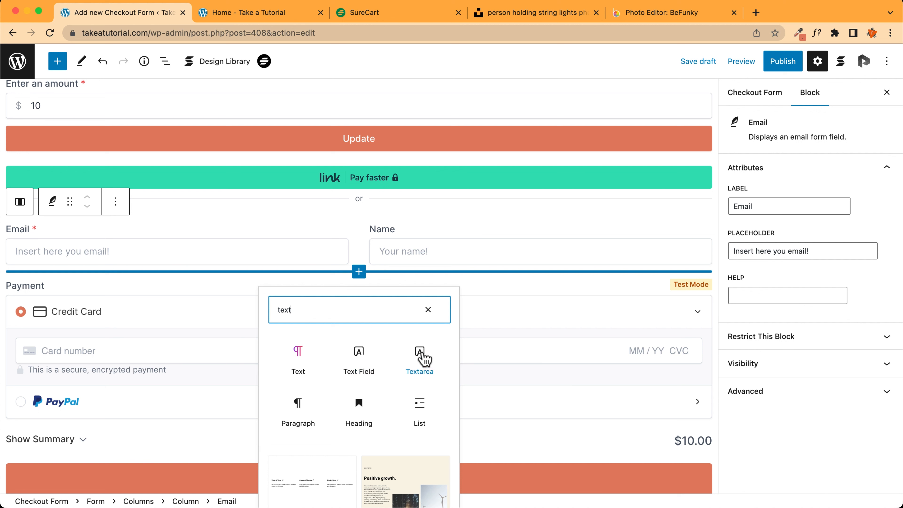
click(420, 354)
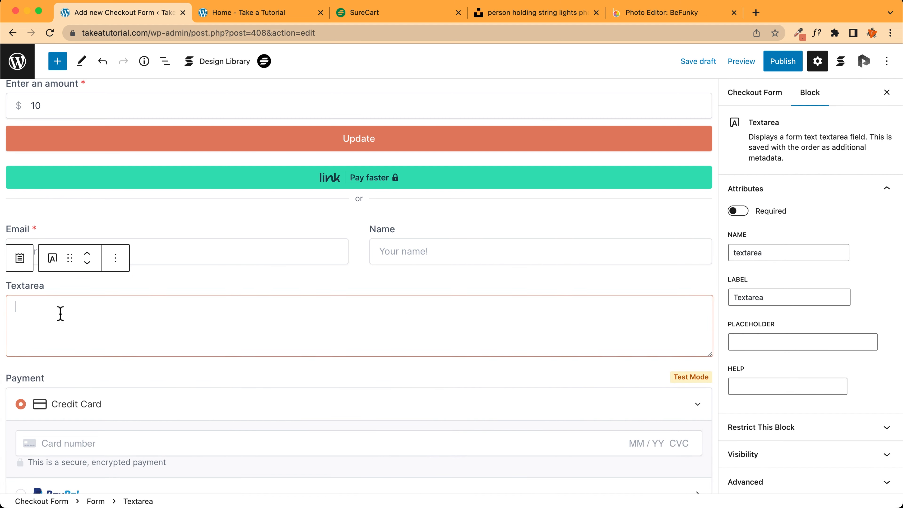
click(533, 249)
click(738, 211)
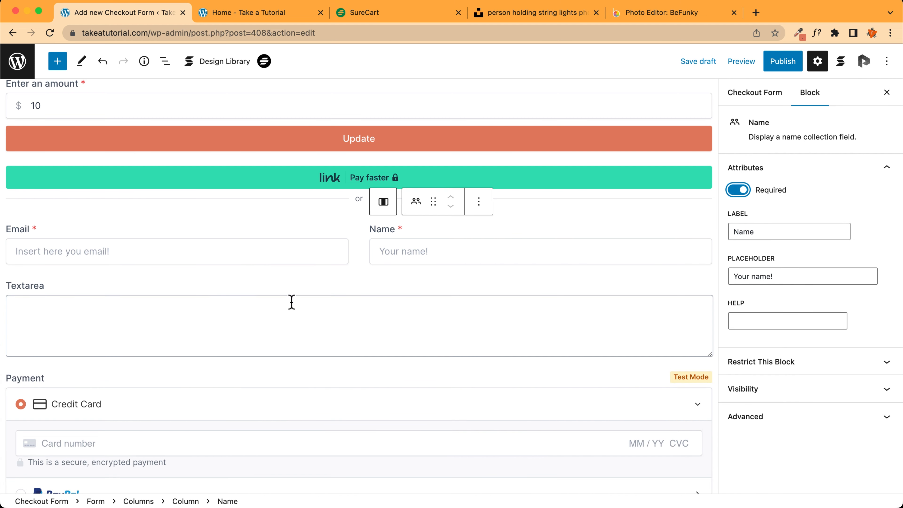
click(185, 287)
click(739, 211)
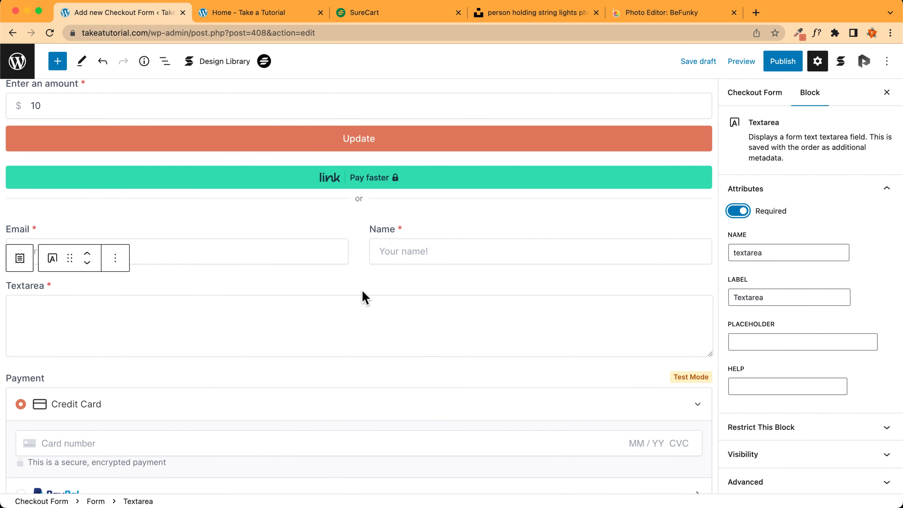
Make the textarea optional, named Message, labelled 'Leave a message (optional)', with placeholder and help text
double_click(785, 254)
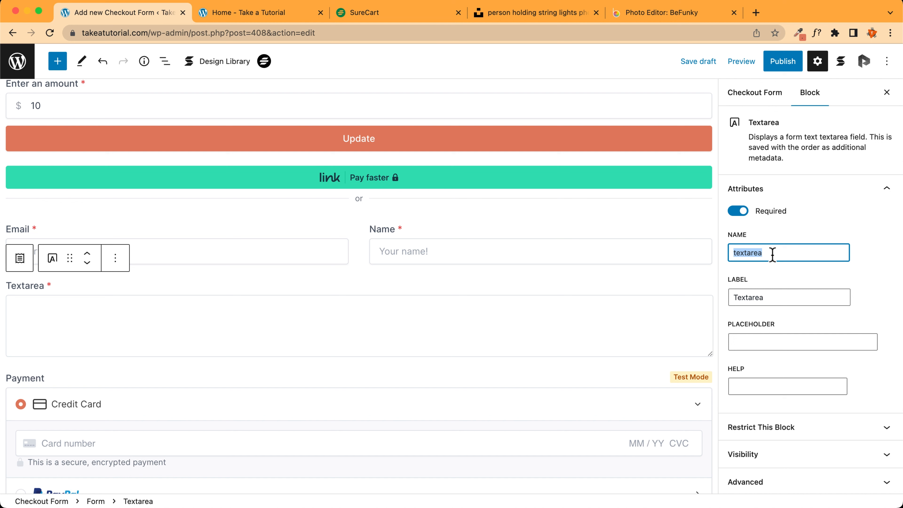
text(Leave a message)
click(740, 211)
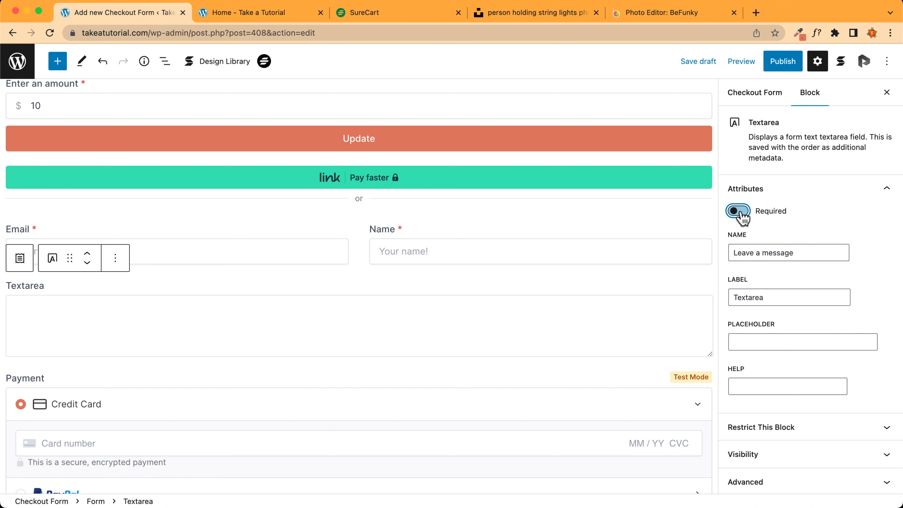
triple_click(804, 254)
key(super+c)
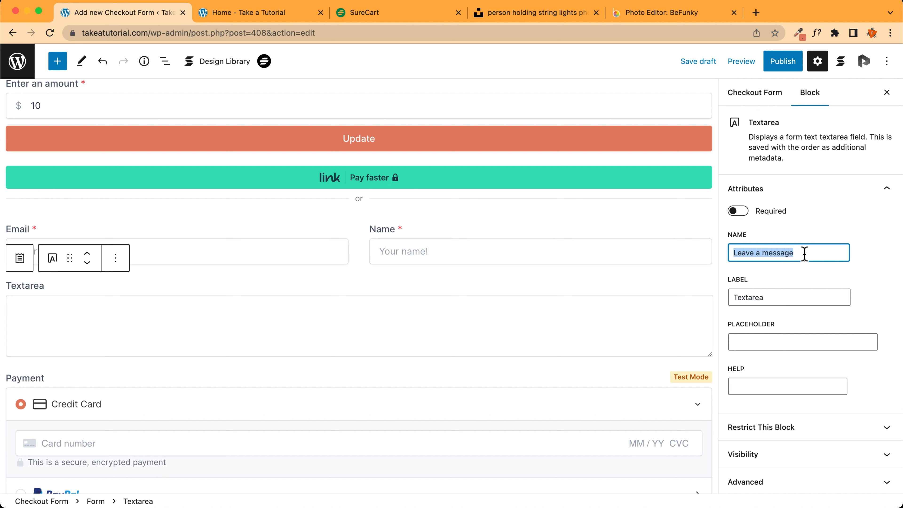
triple_click(784, 296)
key(super+v)
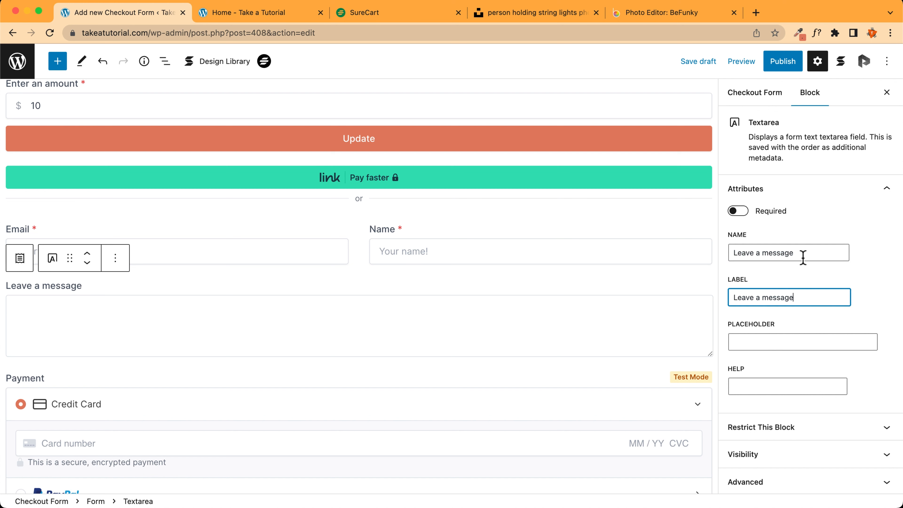
double_click(809, 253)
triple_click(809, 253)
text(M)
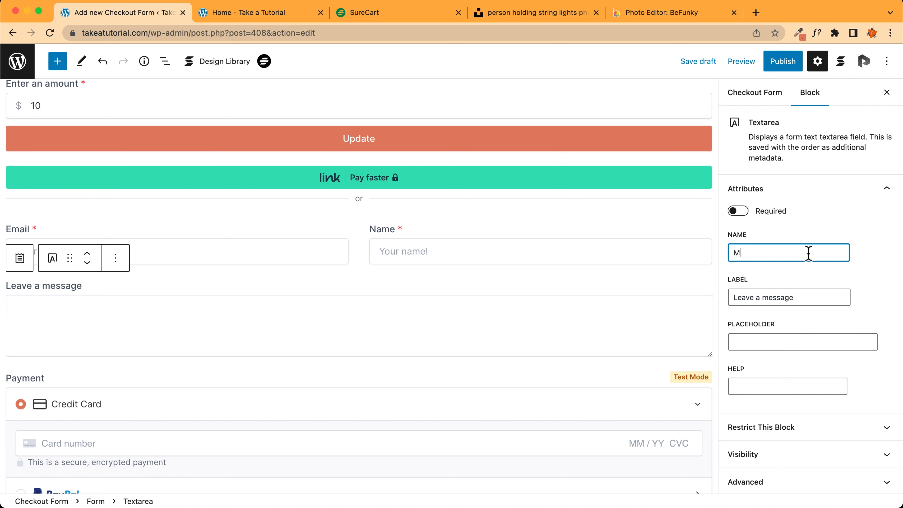
text(essage)
click(764, 340)
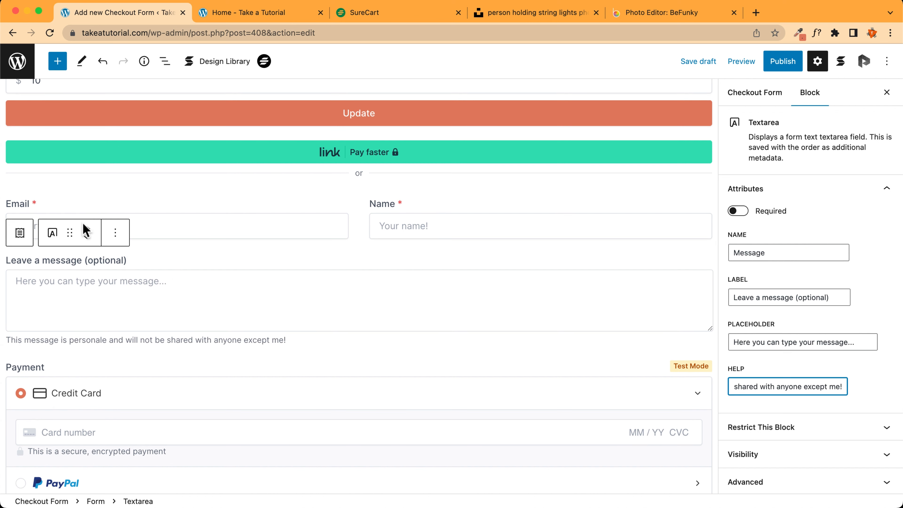
scroll(187, 266, down, 2)
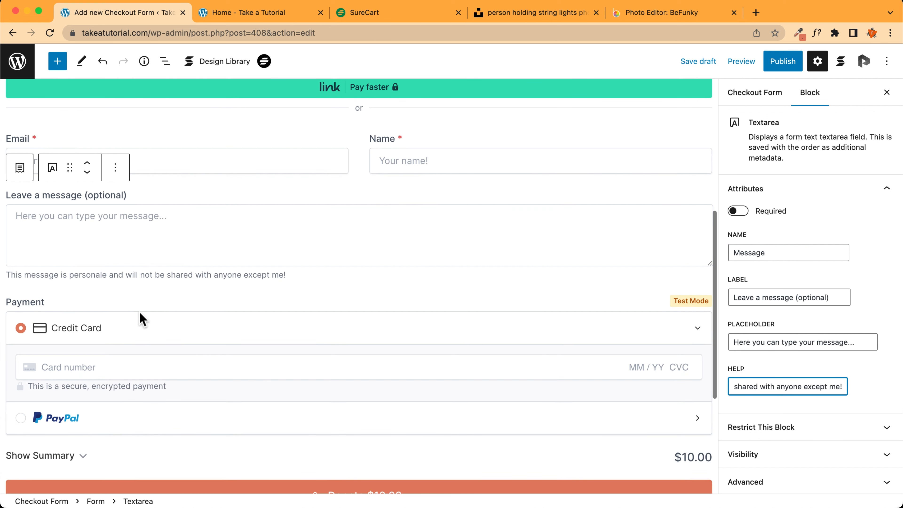
click(121, 309)
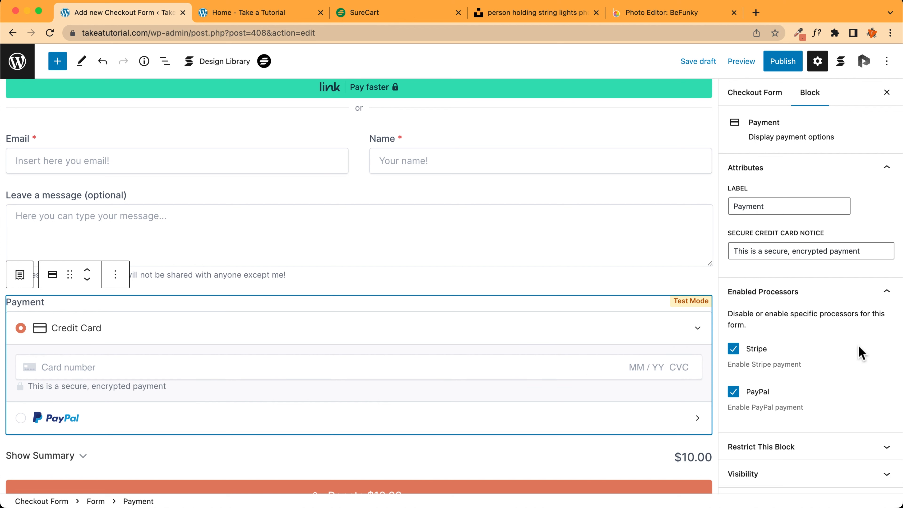
scroll(832, 250, down, 1)
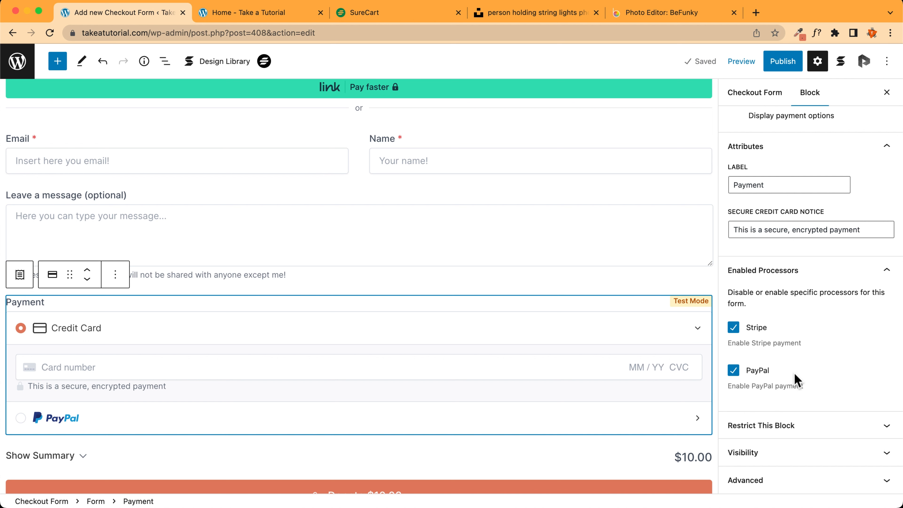
scroll(834, 264, up, 1)
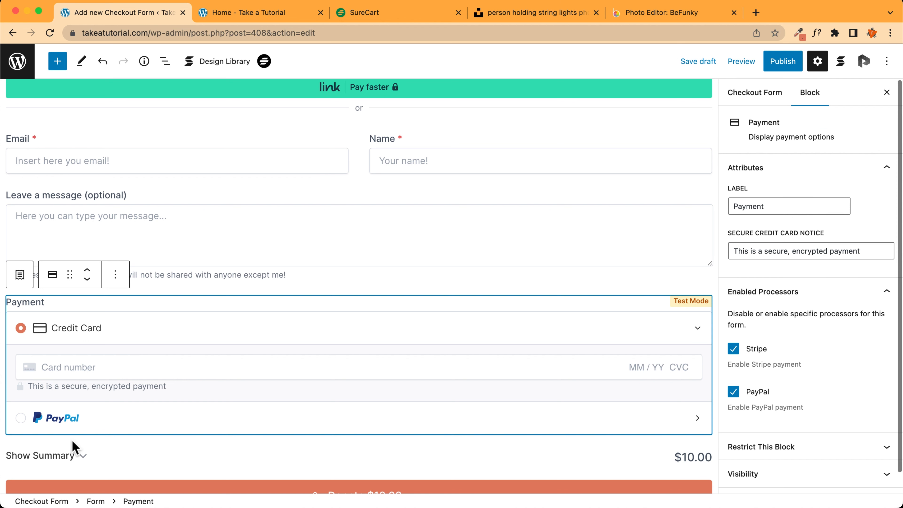
click(103, 459)
scroll(107, 461, down, 6)
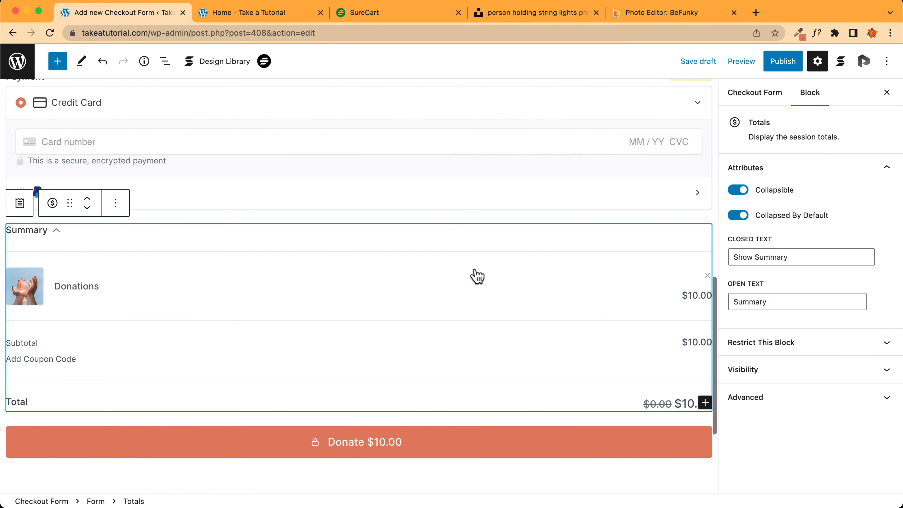
click(116, 203)
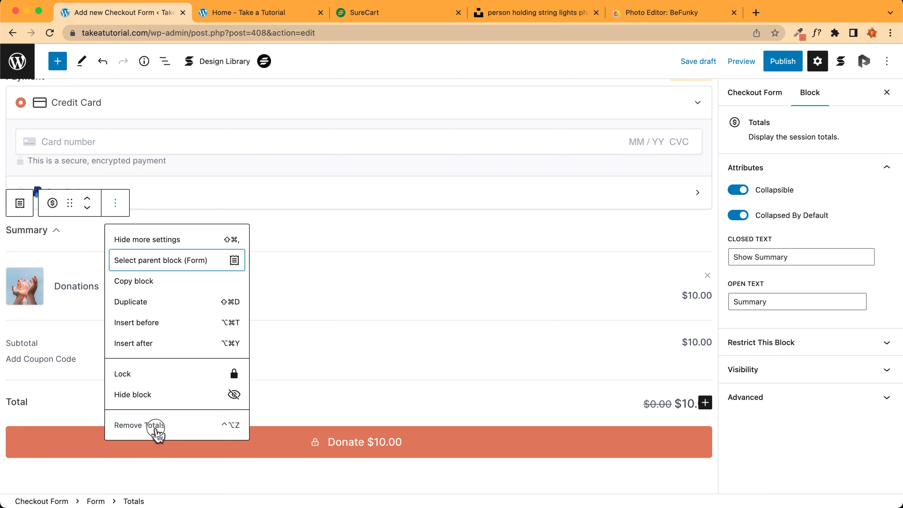
click(157, 429)
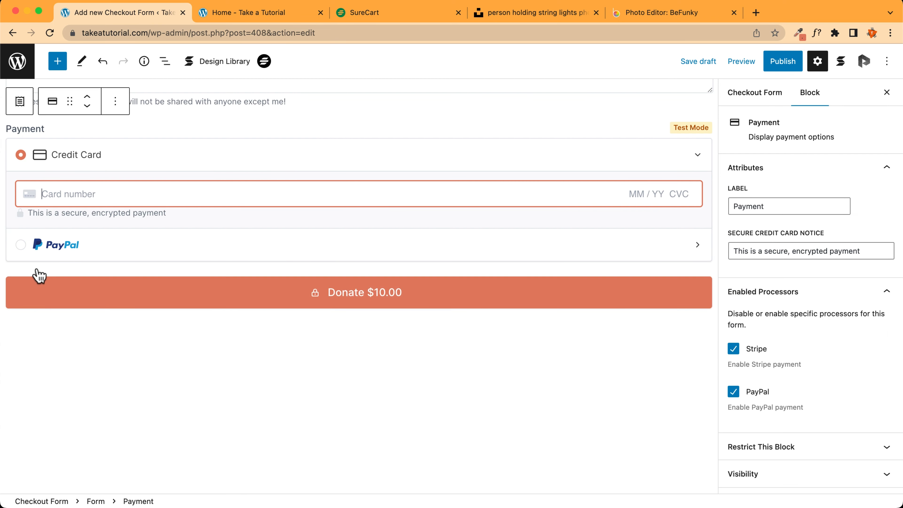
scroll(152, 255, up, 1)
click(102, 62)
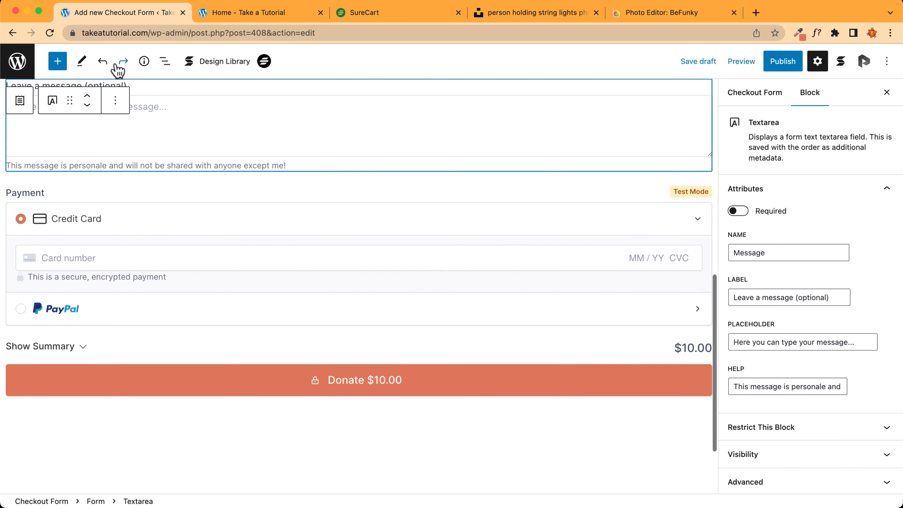
Publish the Donation checkout form, confirming in the pre-publish panel
click(783, 64)
click(774, 62)
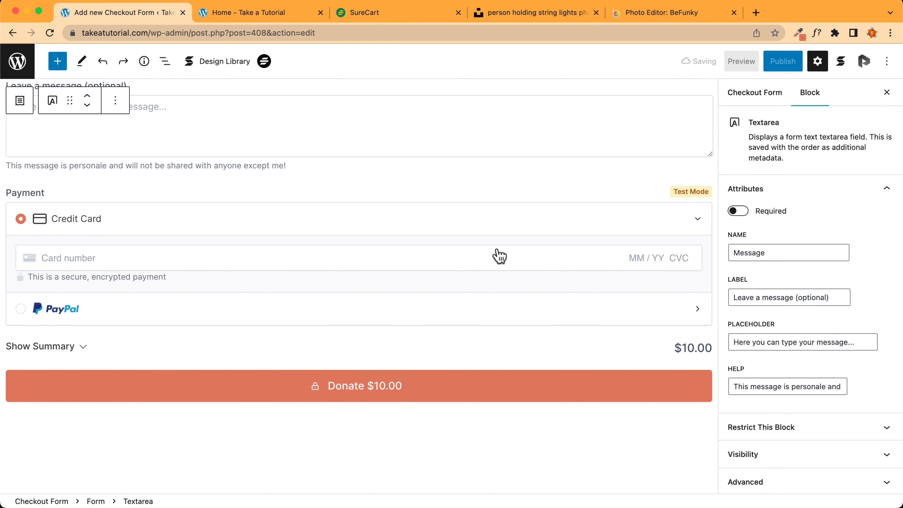
scroll(301, 292, up, 7)
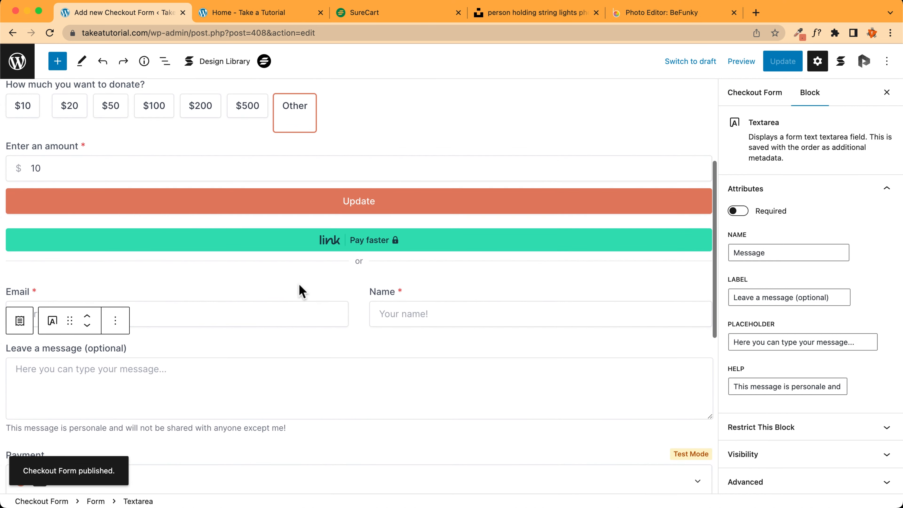
scroll(302, 292, up, 3)
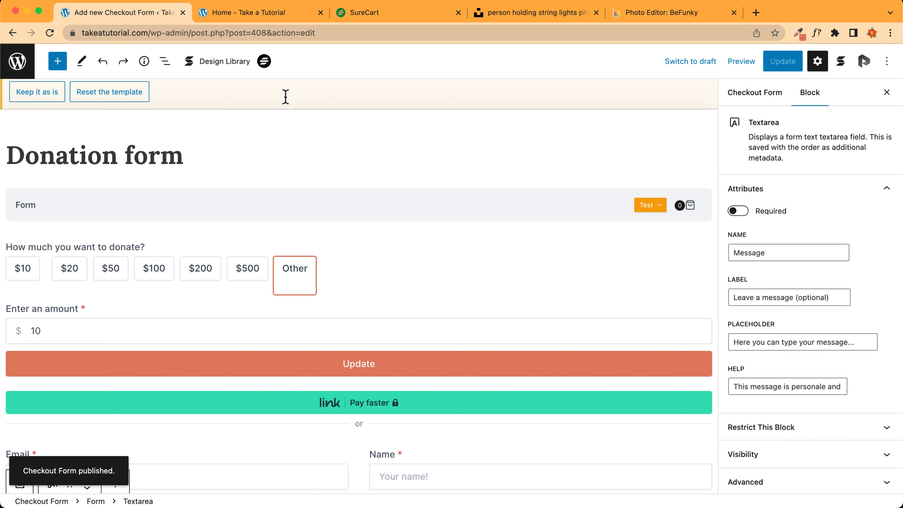
Start a new WordPress page titled 'Donations test' with the narrow centred layout
click(257, 14)
mouse_move(57, 60)
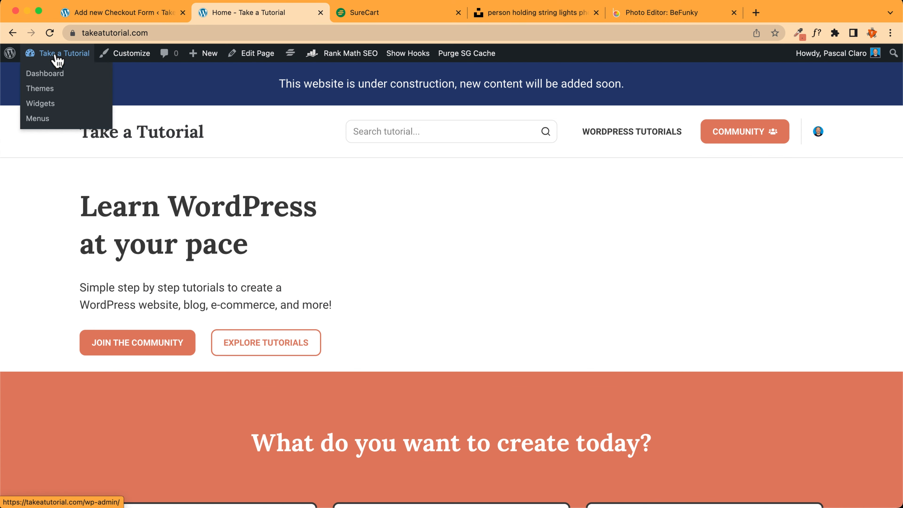
mouse_move(208, 58)
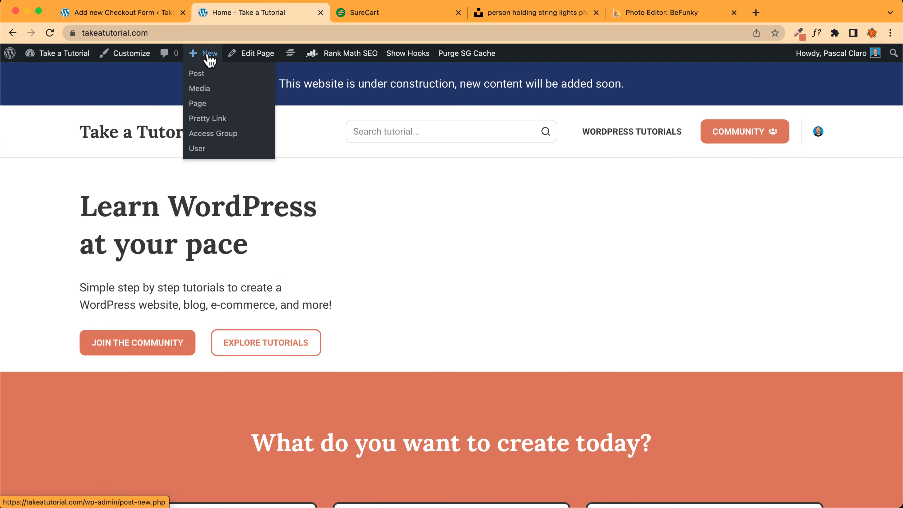
click(201, 107)
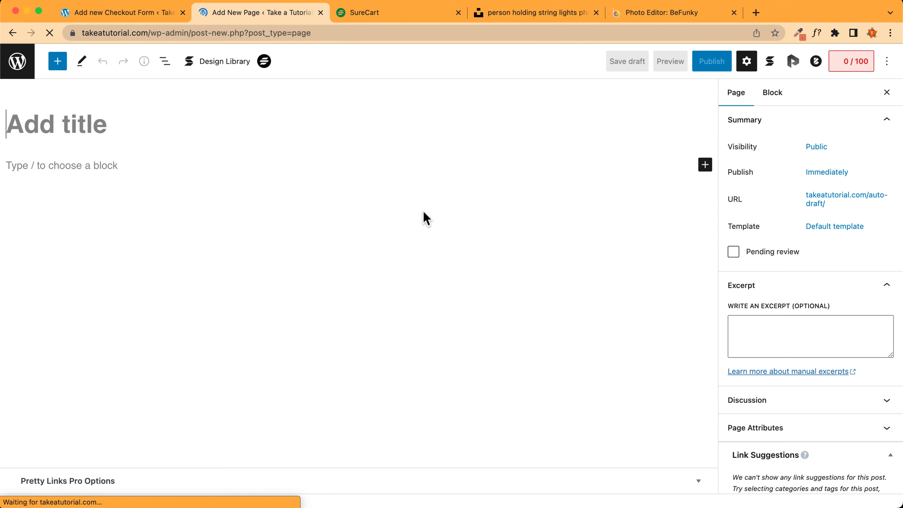
text(Donations test)
click(764, 61)
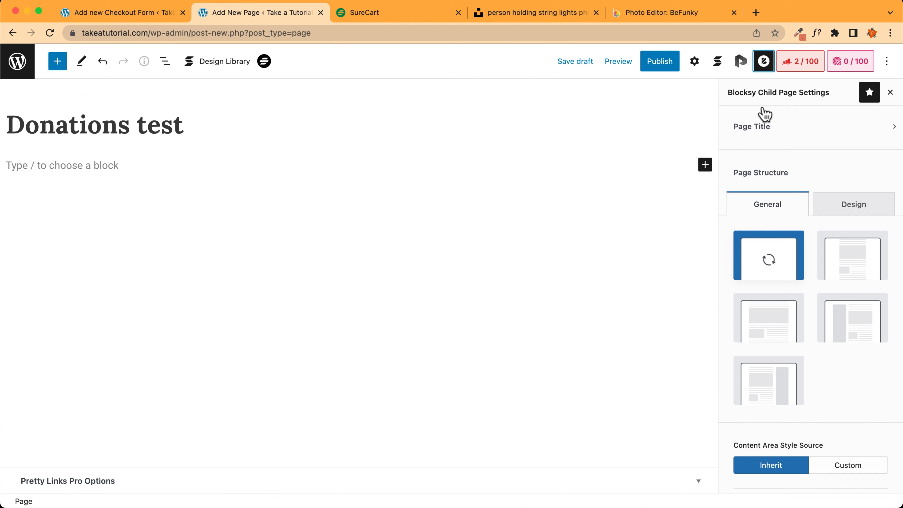
click(830, 247)
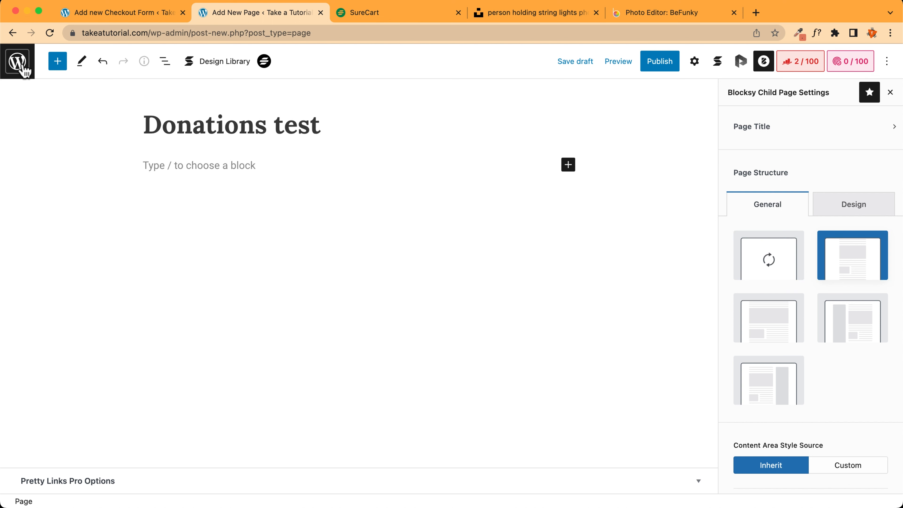
Insert a SureCart Checkout Form block that embeds the existing Donation form
click(57, 63)
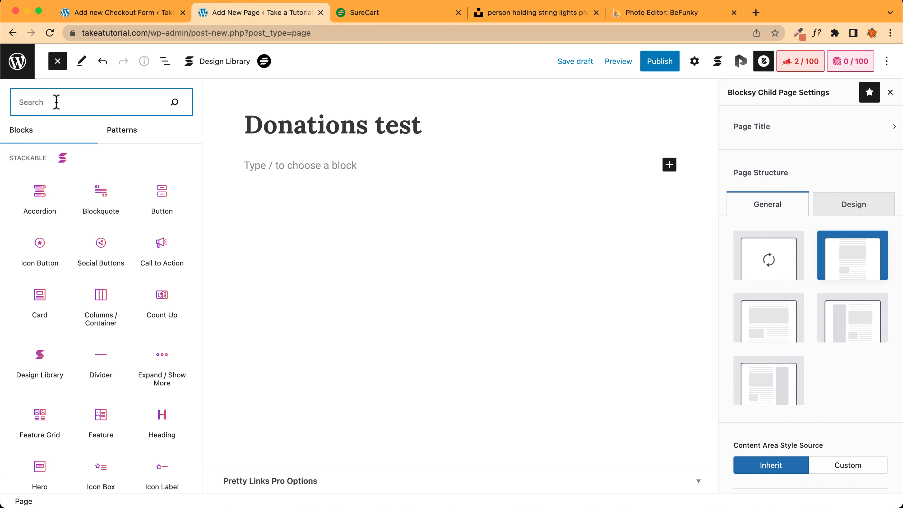
text(sure)
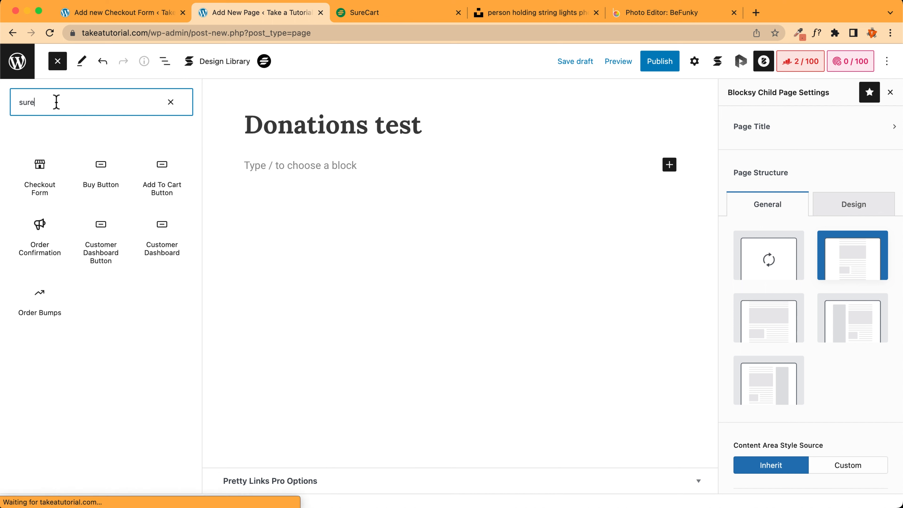
text(ca)
click(50, 170)
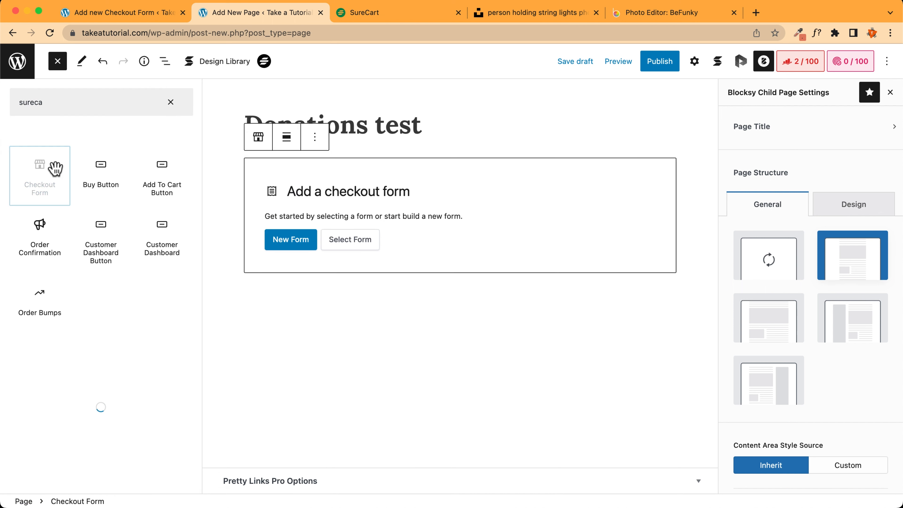
click(349, 245)
click(244, 248)
click(238, 229)
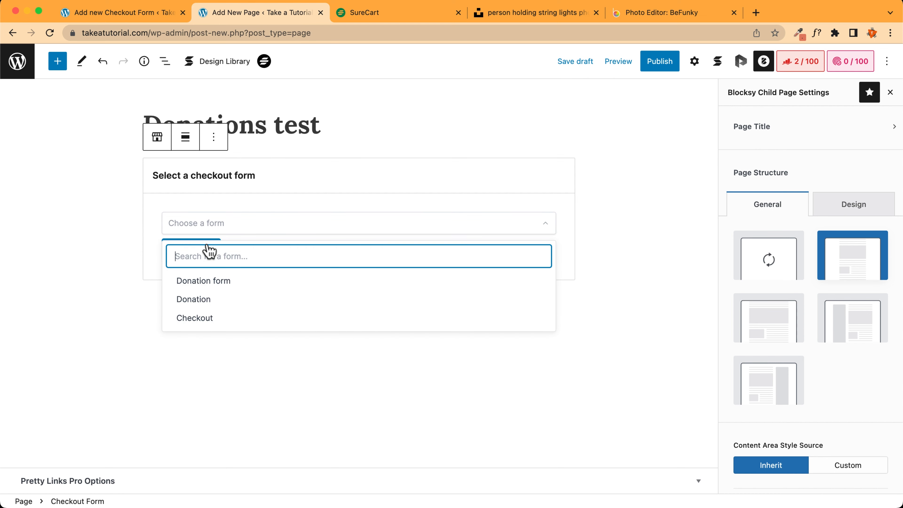
click(219, 283)
click(194, 255)
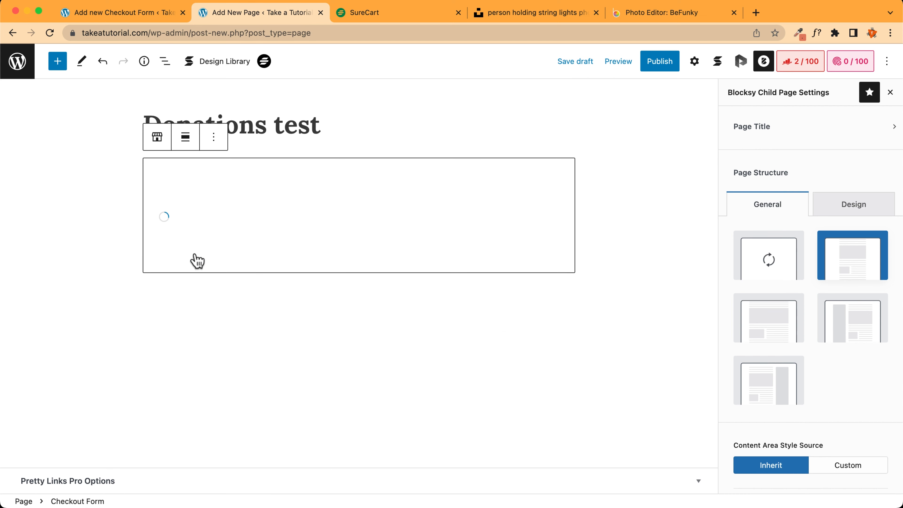
Publish the Donations test page and view it live at /donations-test/
click(658, 61)
click(763, 62)
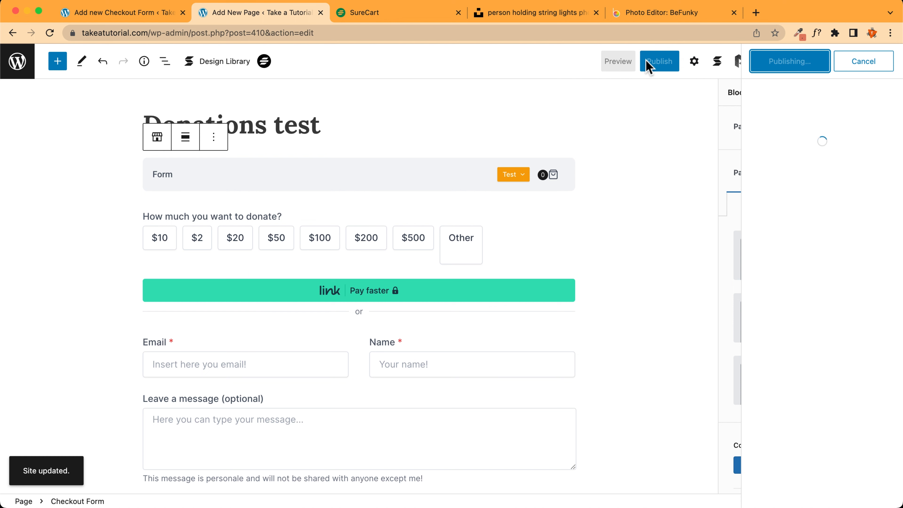
click(115, 471)
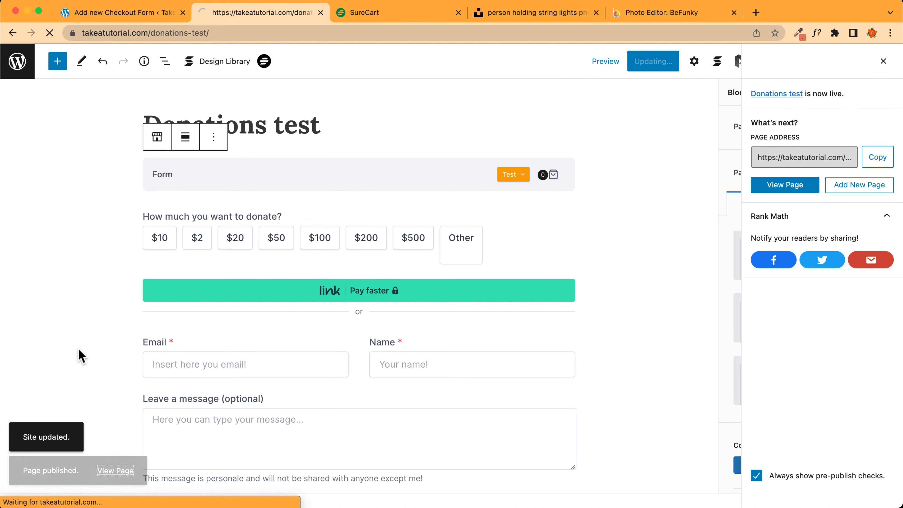
Scroll through the live Donations test page and try picking the $20 amount
scroll(173, 263, down, 10)
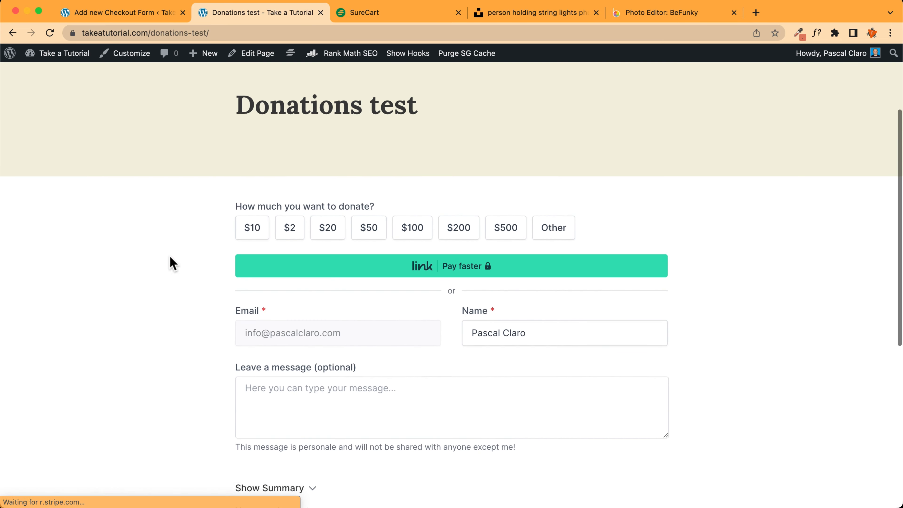
scroll(171, 263, up, 4)
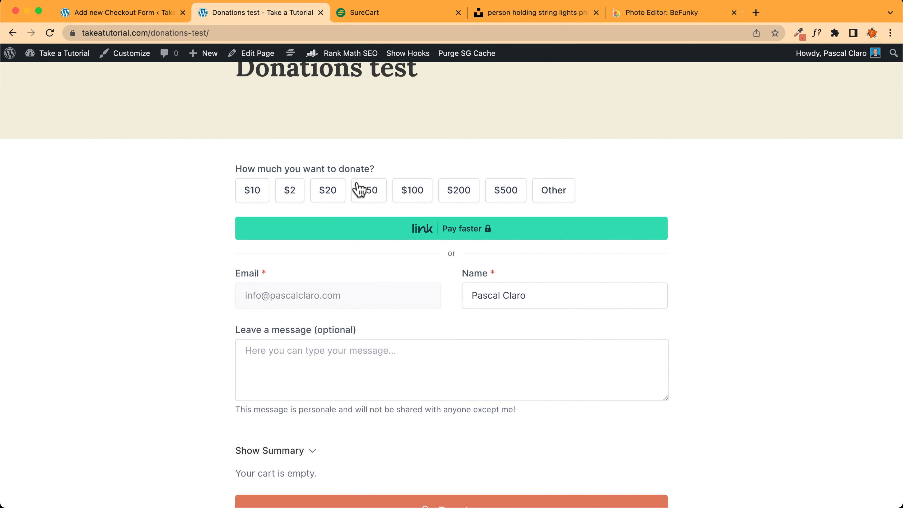
click(331, 192)
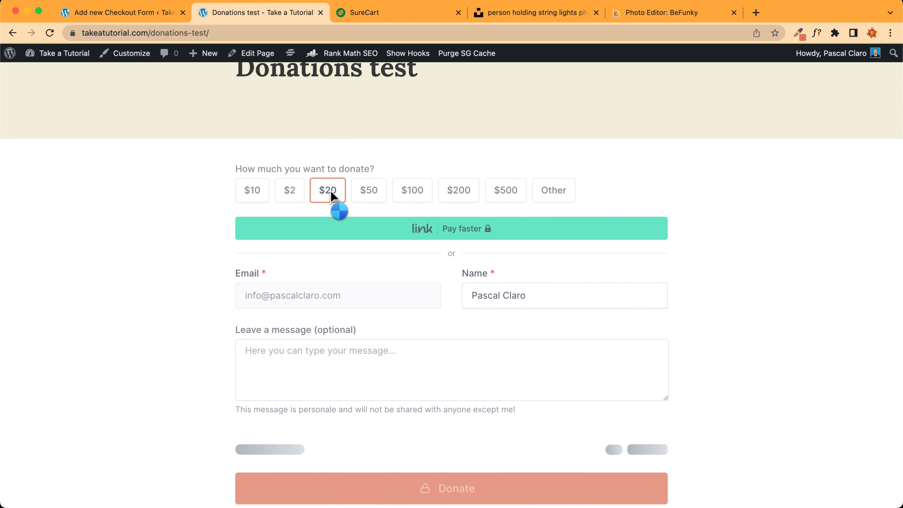
scroll(329, 201, down, 2)
scroll(172, 194, down, 3)
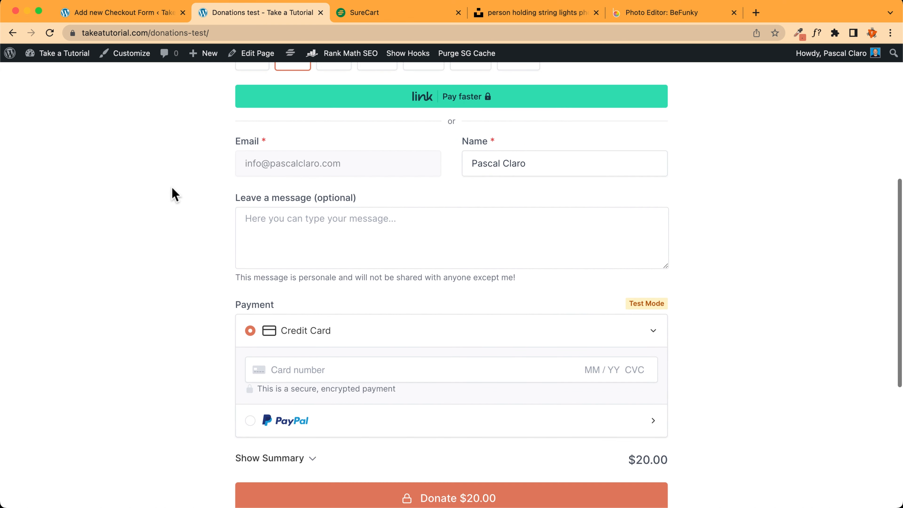
scroll(172, 194, up, 3)
Set the Donation block's default amount to 20 and update the checkout form
click(139, 14)
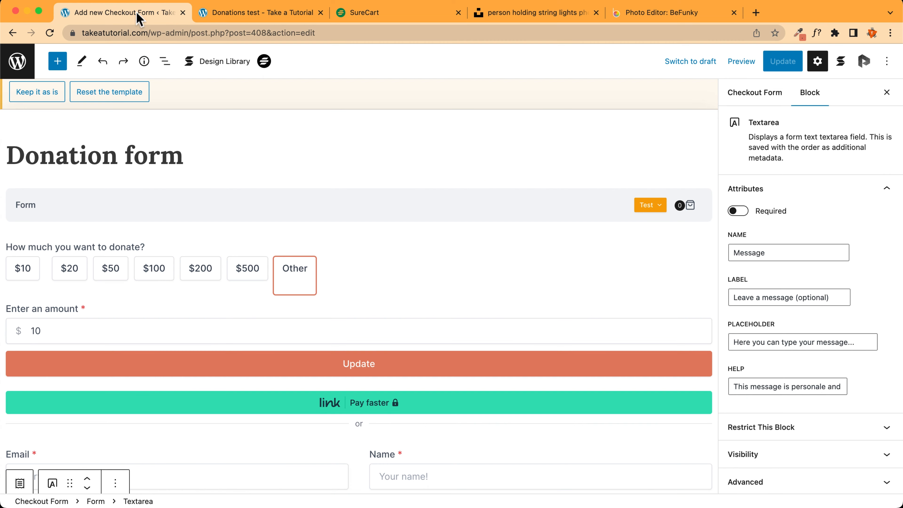
click(378, 279)
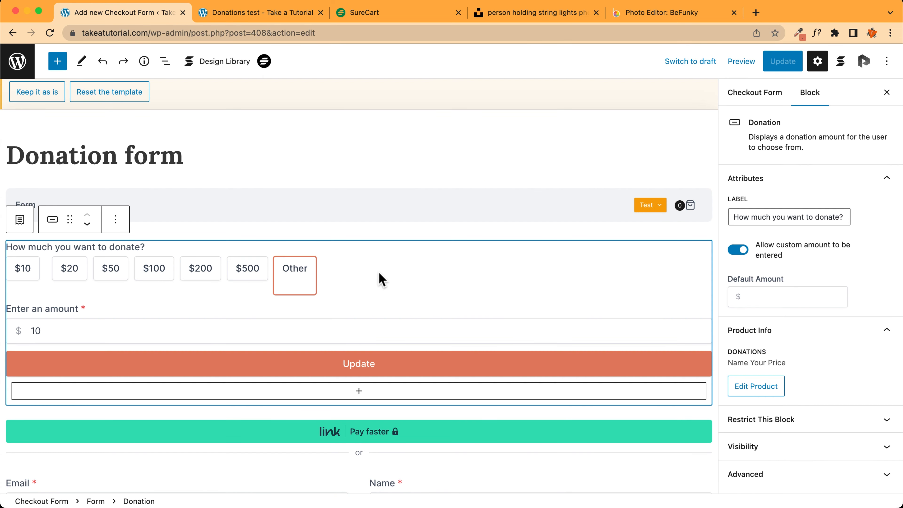
click(114, 275)
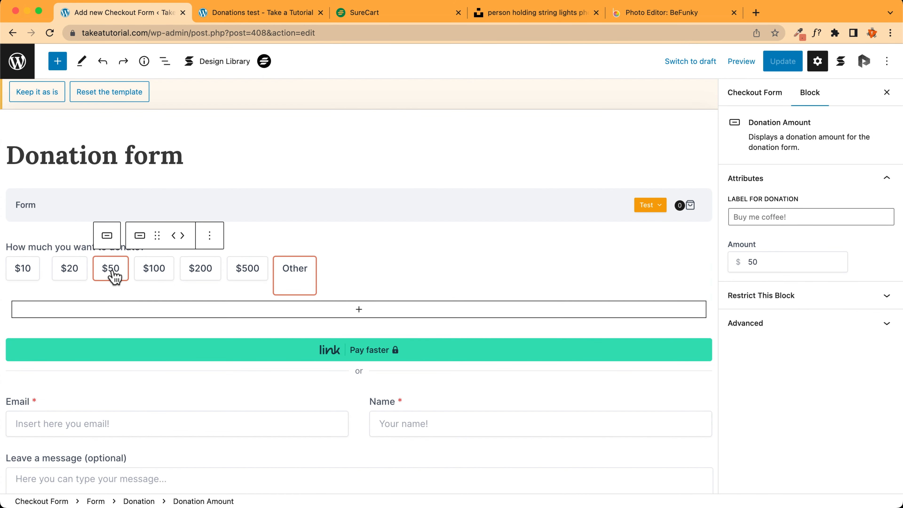
scroll(99, 274, down, 1)
click(59, 237)
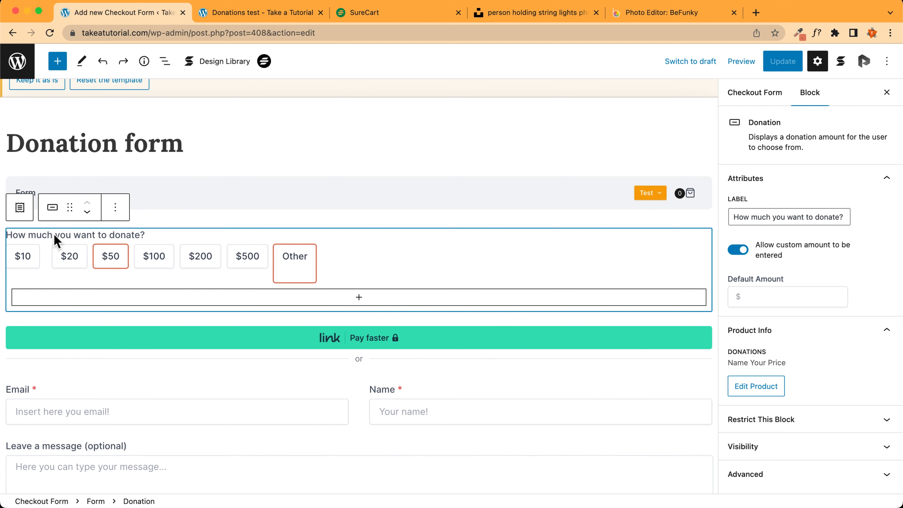
click(774, 294)
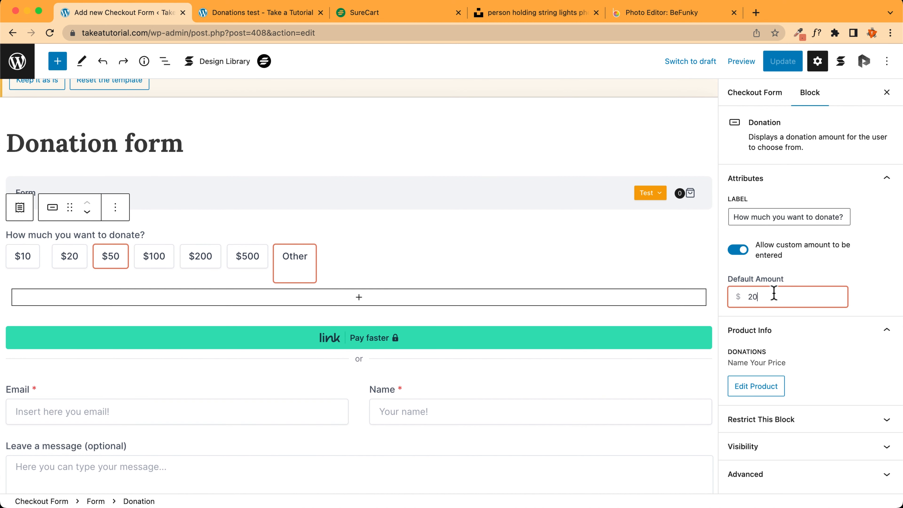
click(786, 61)
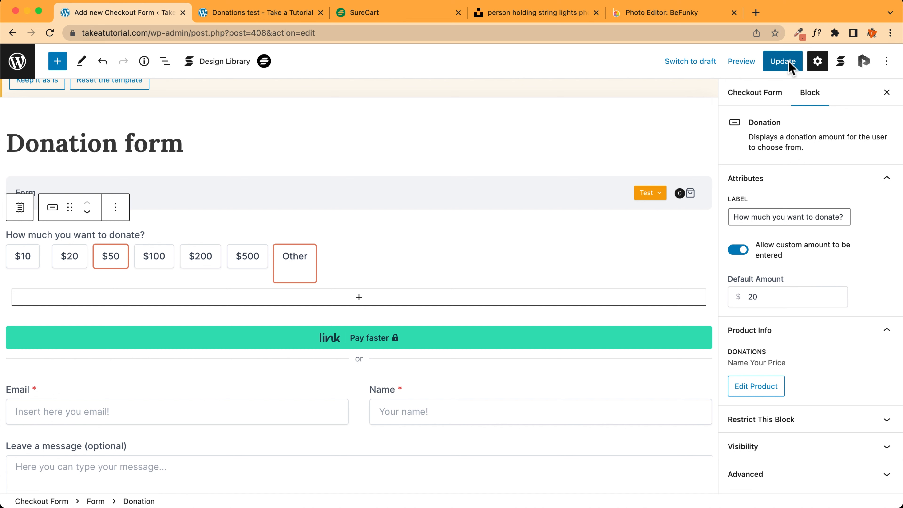
Reload the live Donations test page until $20 shows preselected, then copy its address for incognito testing
click(256, 13)
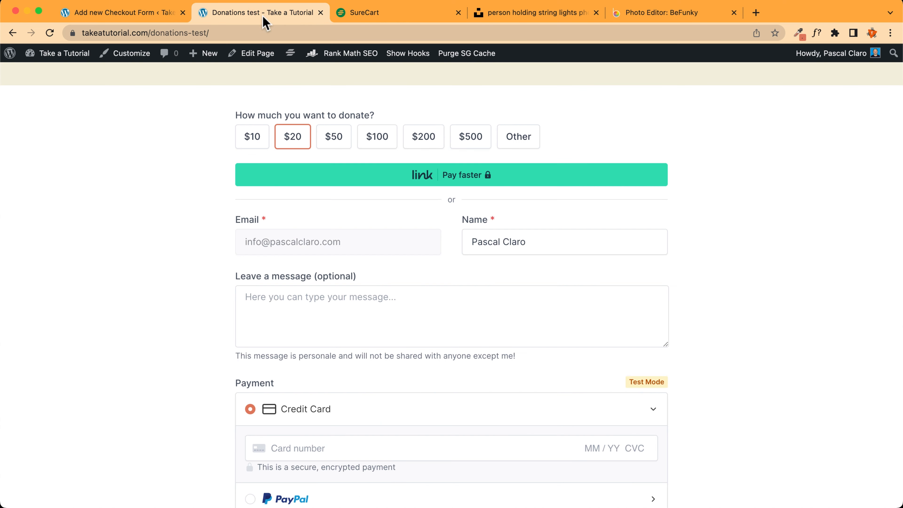
key(super+r)
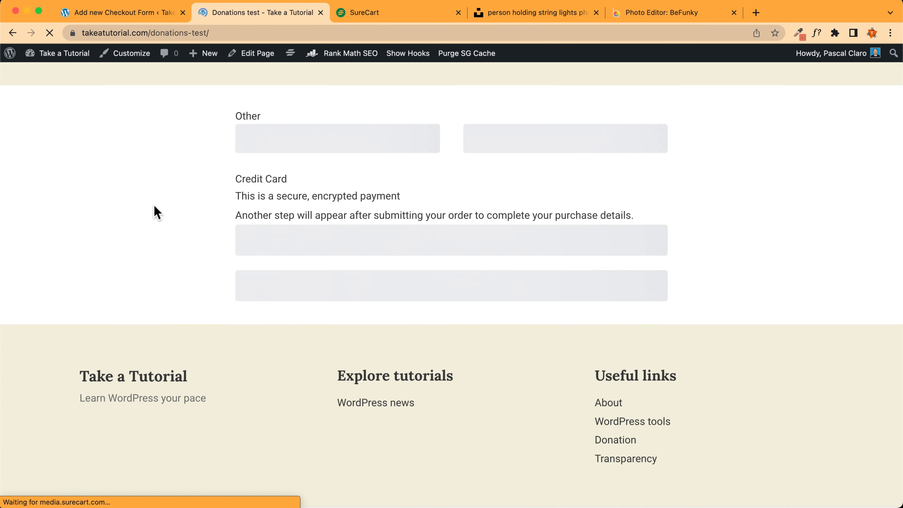
scroll(152, 213, down, 6)
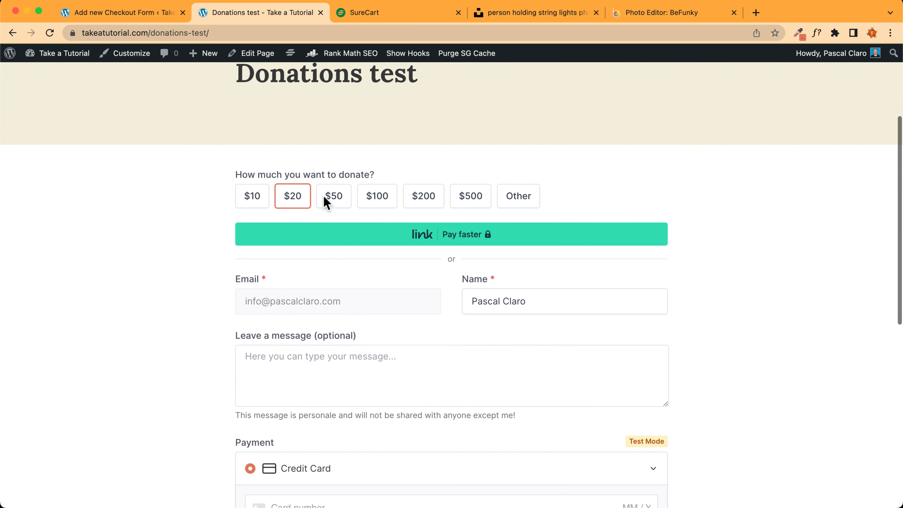
key(super+r)
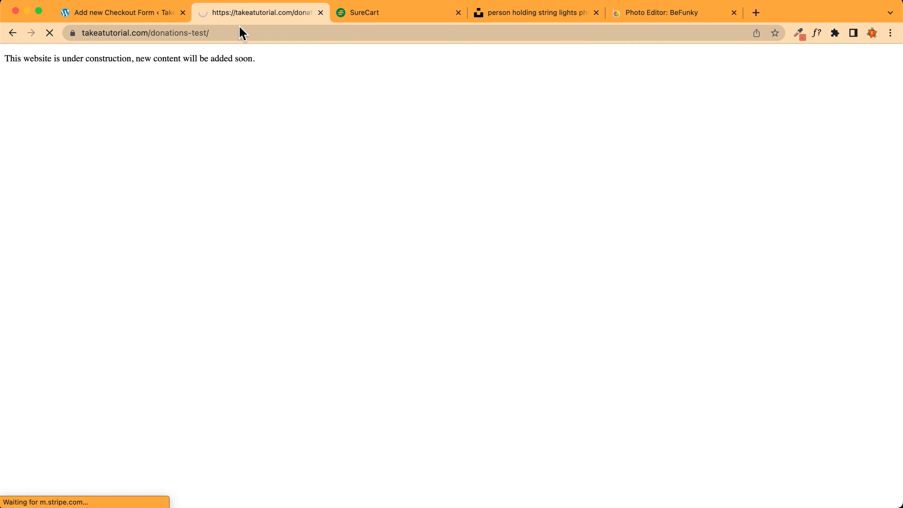
click(232, 33)
key(super+c)
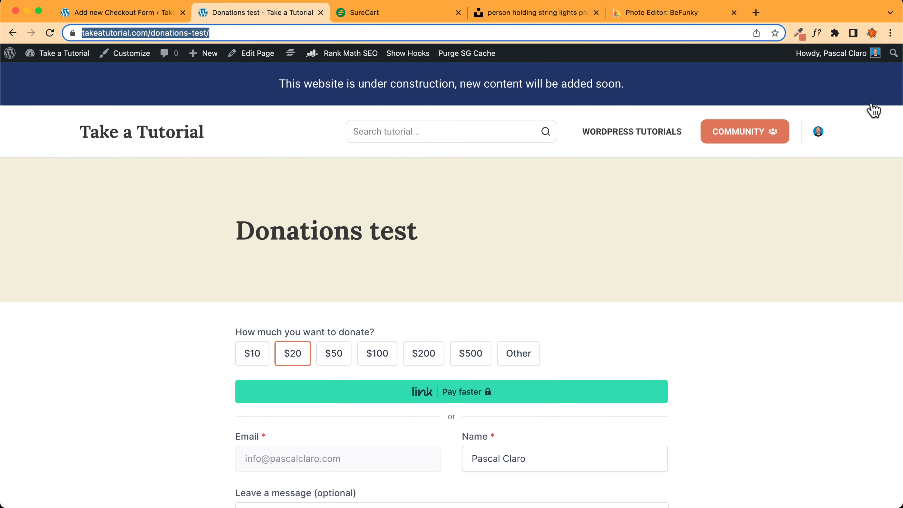
click(891, 33)
Open the copied Donations test page address in a new incognito window and scroll through the form
click(794, 88)
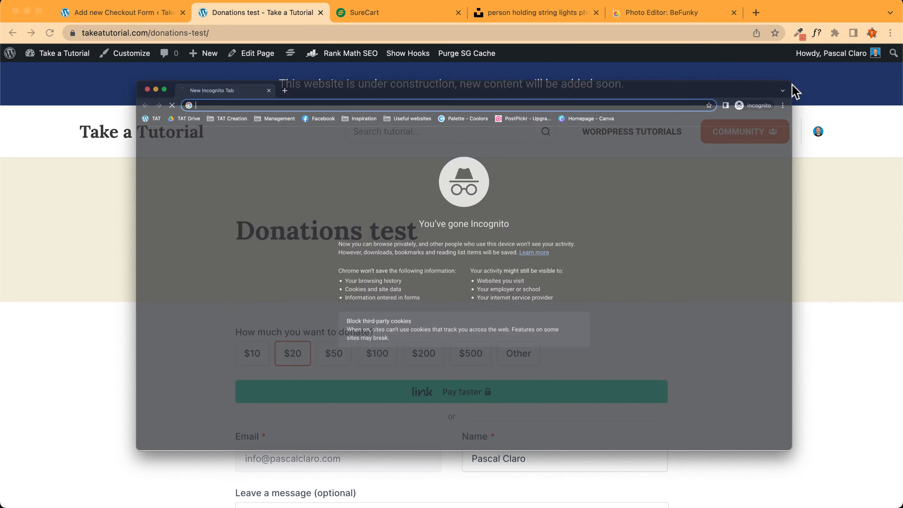
key(super+v)
key(Return)
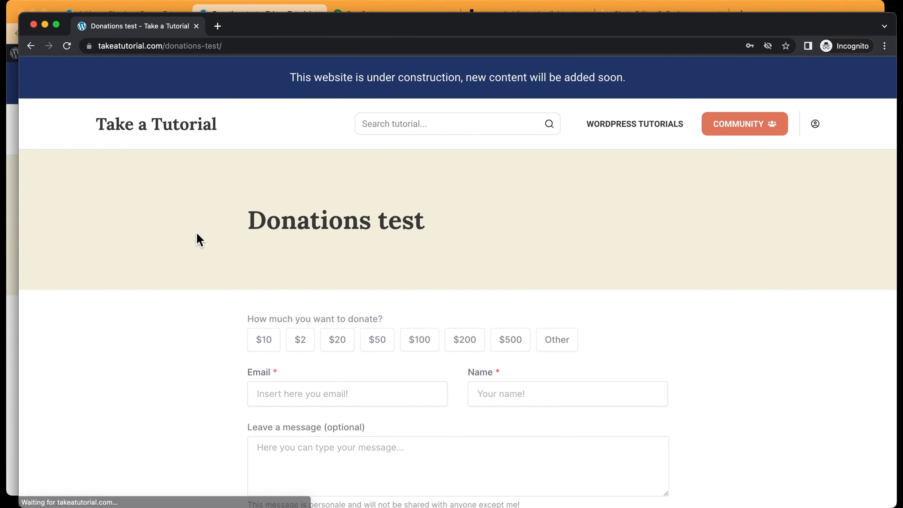
scroll(194, 241, down, 4)
scroll(174, 228, down, 3)
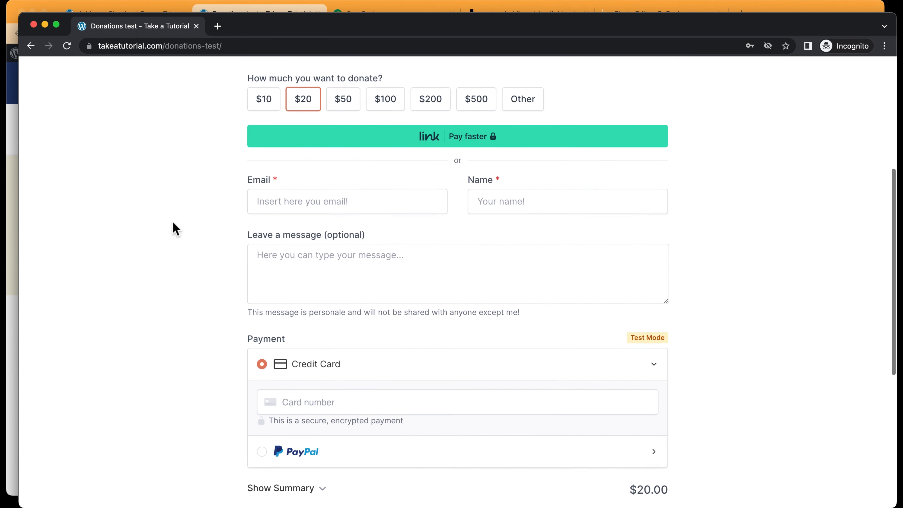
scroll(174, 226, up, 2)
scroll(174, 227, down, 6)
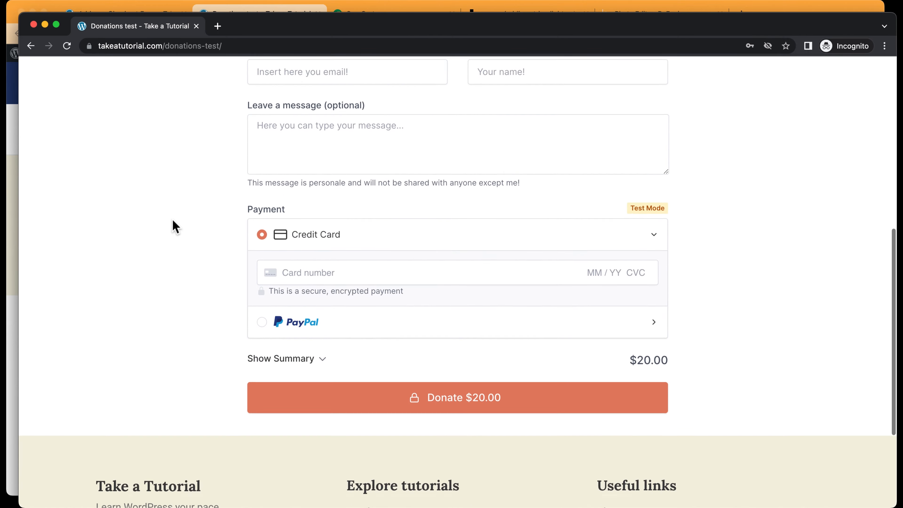
scroll(174, 226, up, 6)
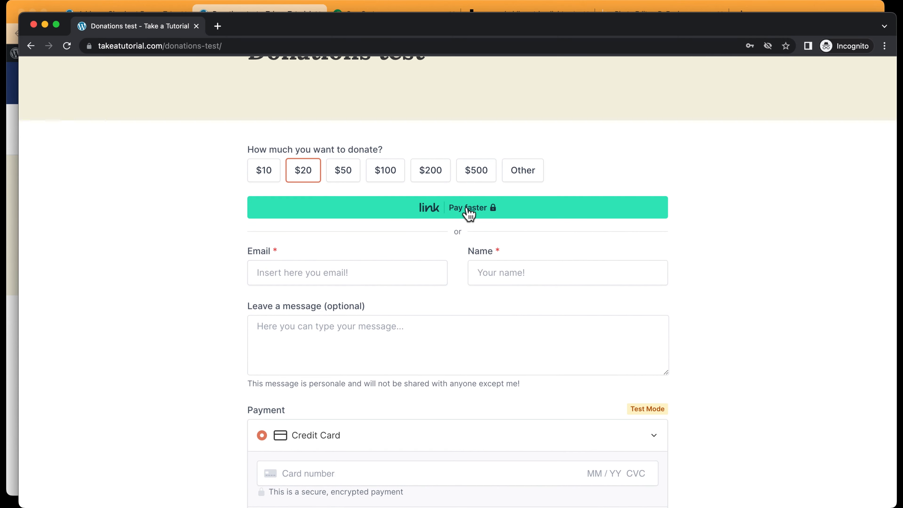
Try the Link fast checkout, close it, then focus Email and confirm the Donate $20.00 total
click(478, 213)
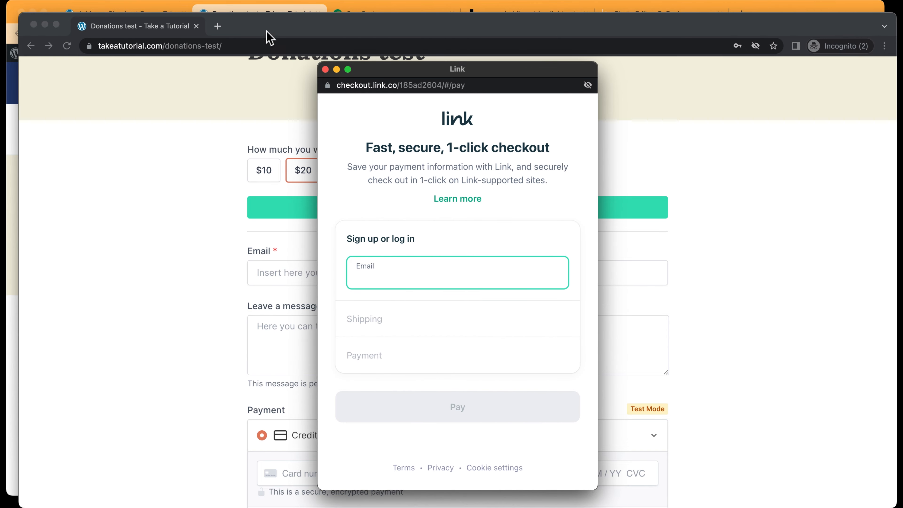
click(325, 69)
scroll(167, 202, down, 3)
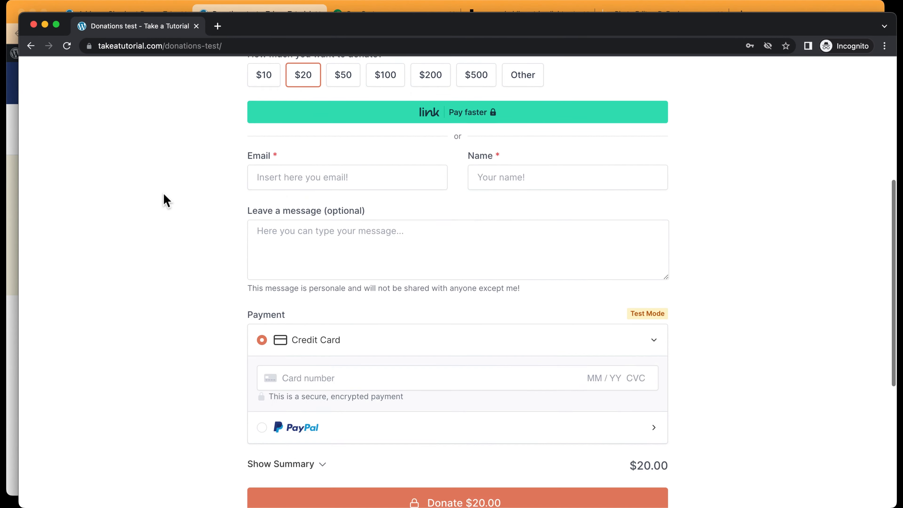
click(300, 184)
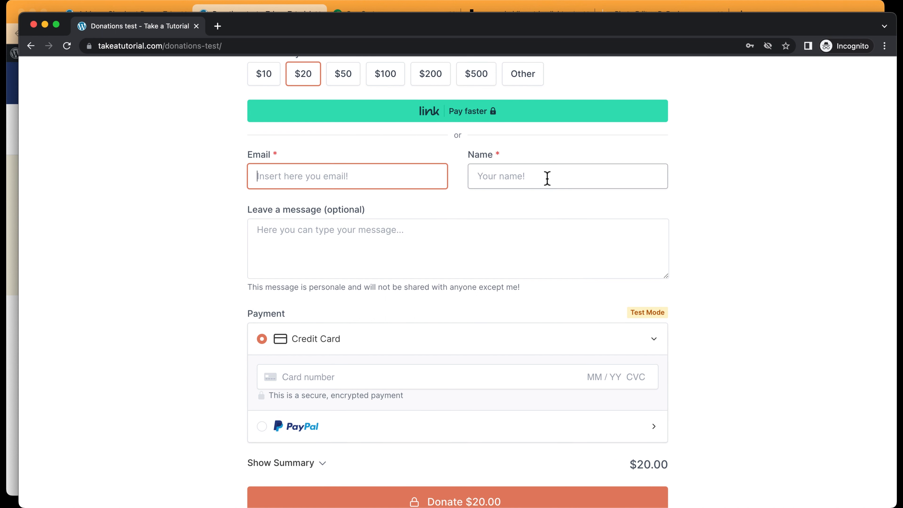
scroll(189, 236, down, 2)
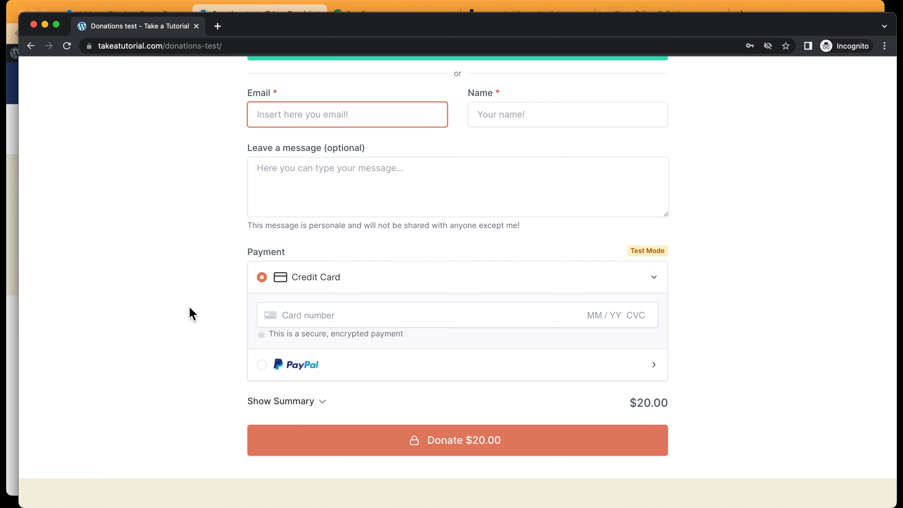
scroll(151, 185, down, 6)
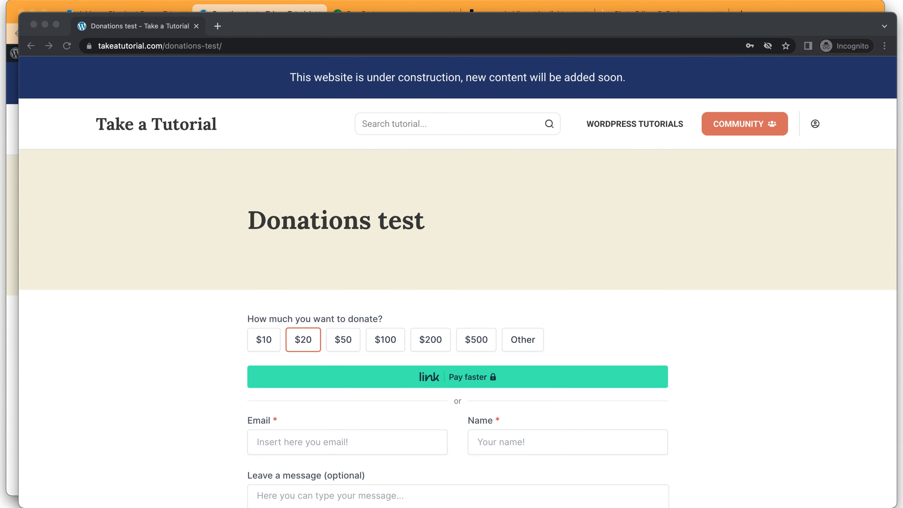
scroll(458, 281, down, 5)
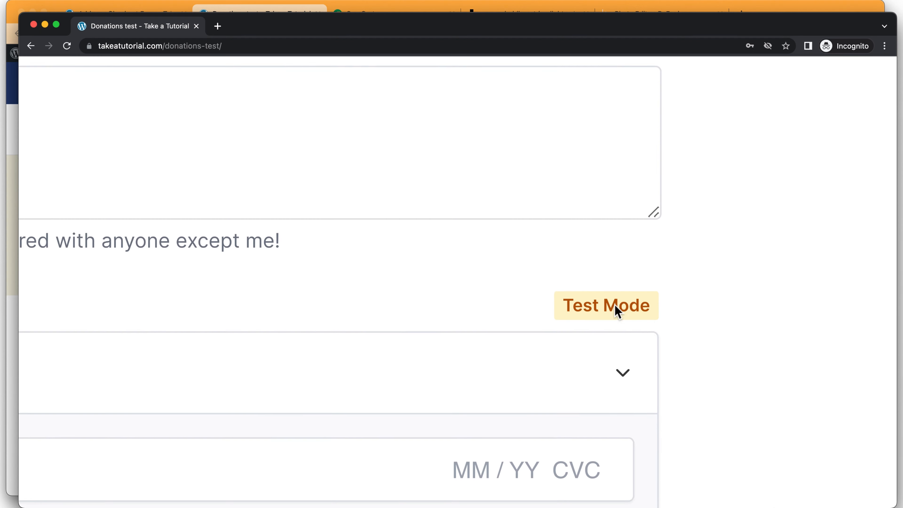
scroll(618, 312, up, 1)
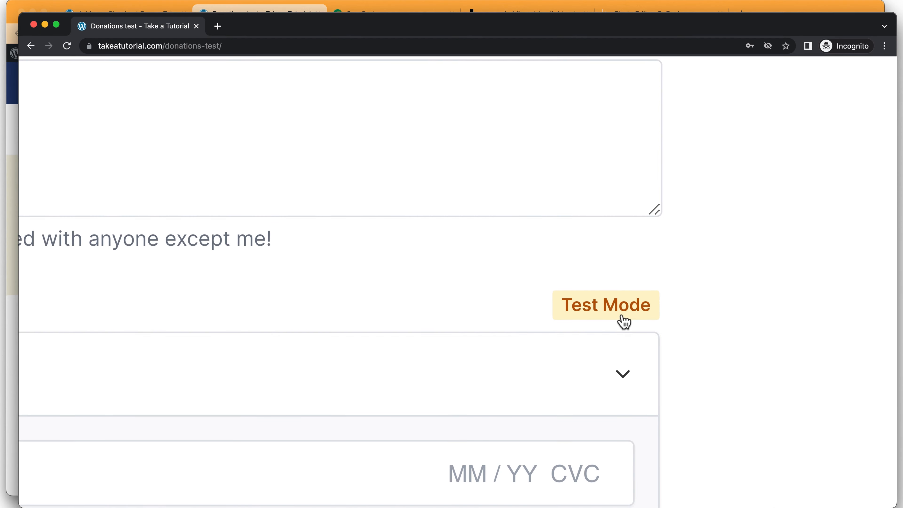
scroll(622, 318, down, 5)
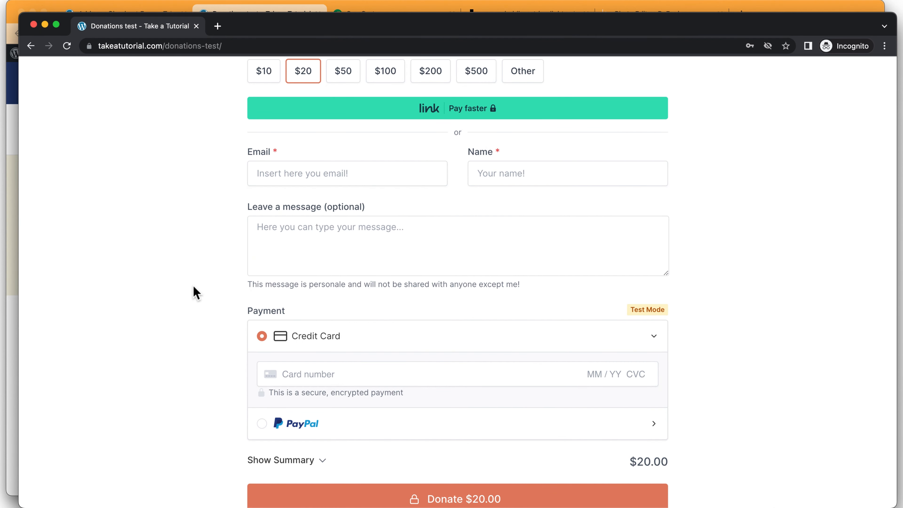
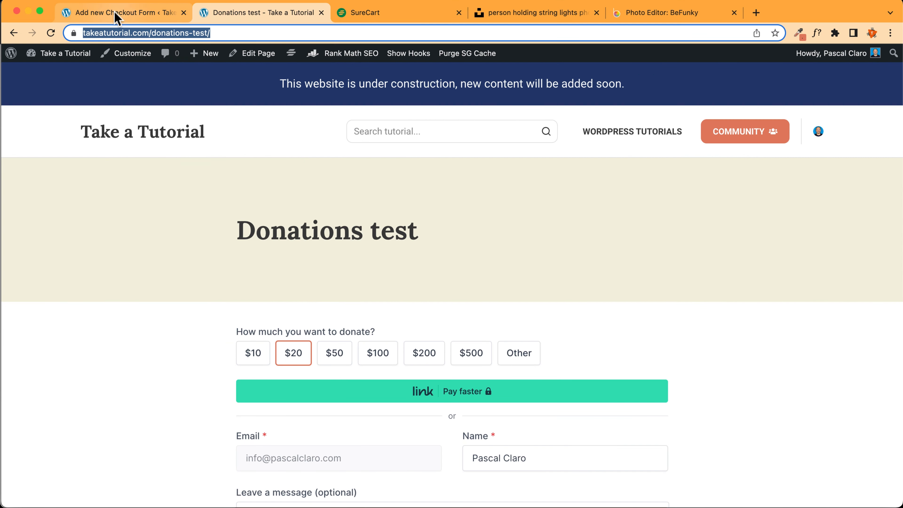
Leave the checkout forms and start a new blank WordPress page
click(512, 255)
click(18, 62)
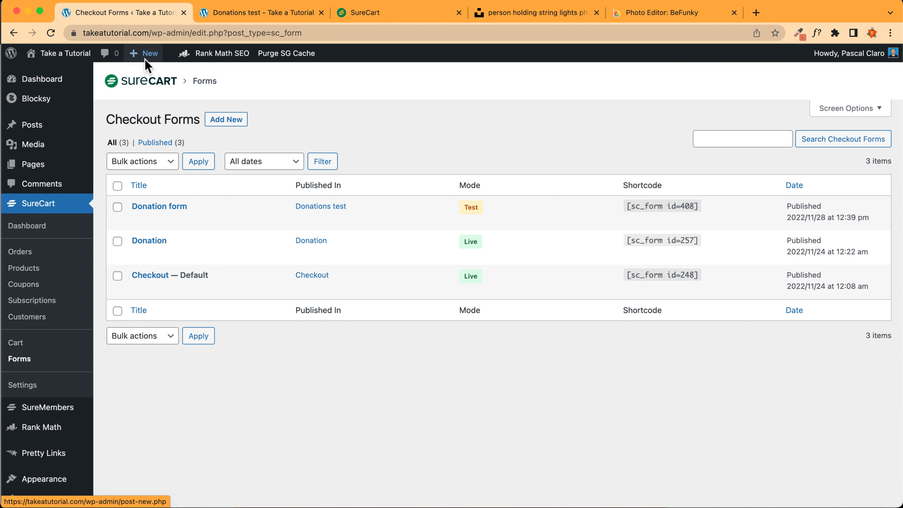
mouse_move(145, 59)
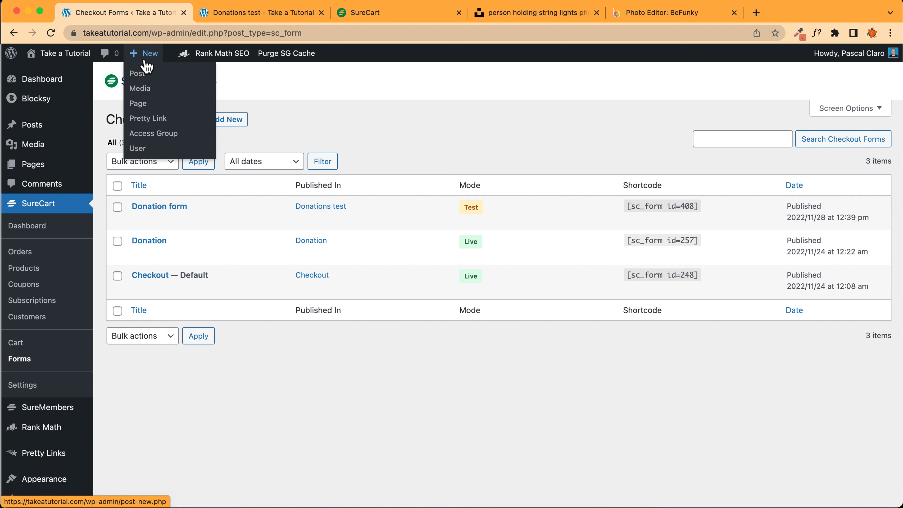
click(144, 106)
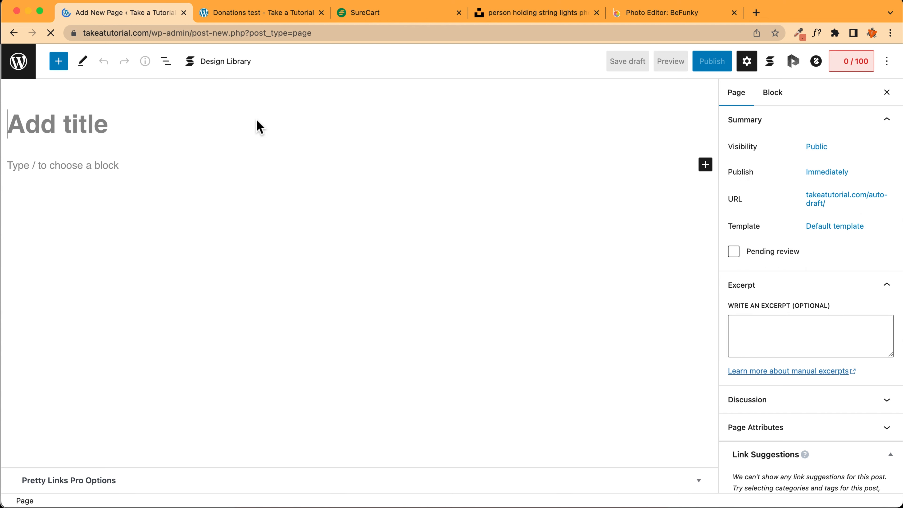
Title the page 'Thank you for your donation!', fixing the 'Thanks' typo
click(161, 126)
text(Thanks )
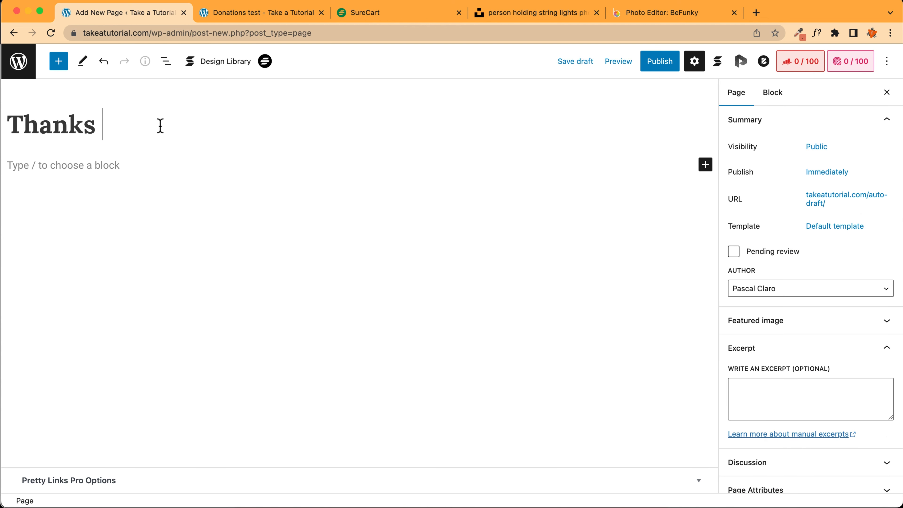
text(you for yo)
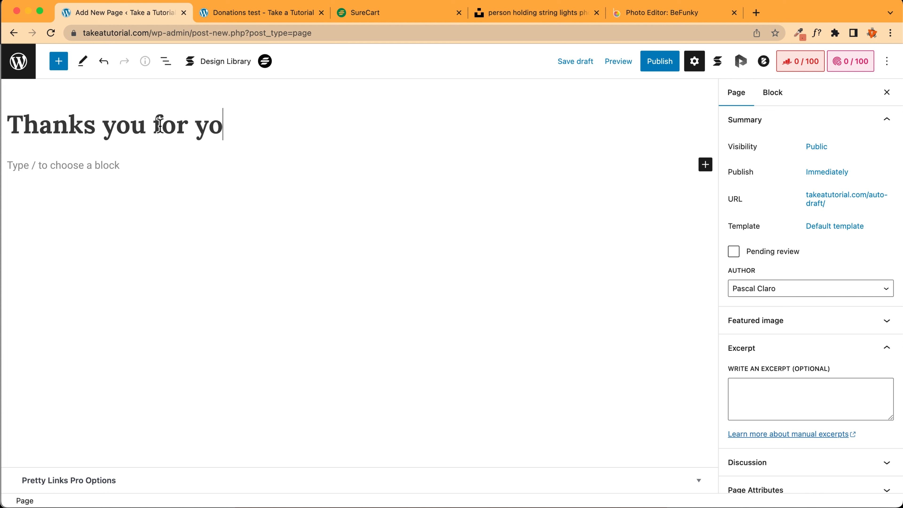
text(u r donation!)
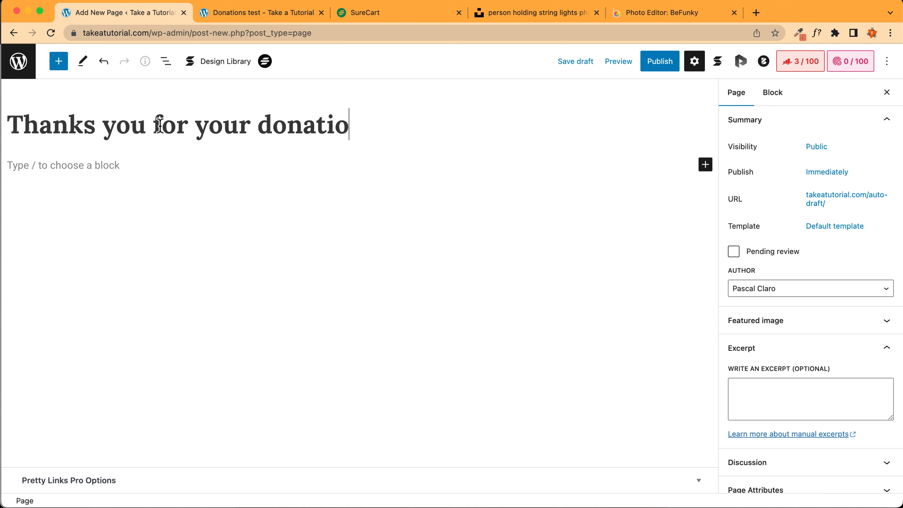
triple_click(140, 126)
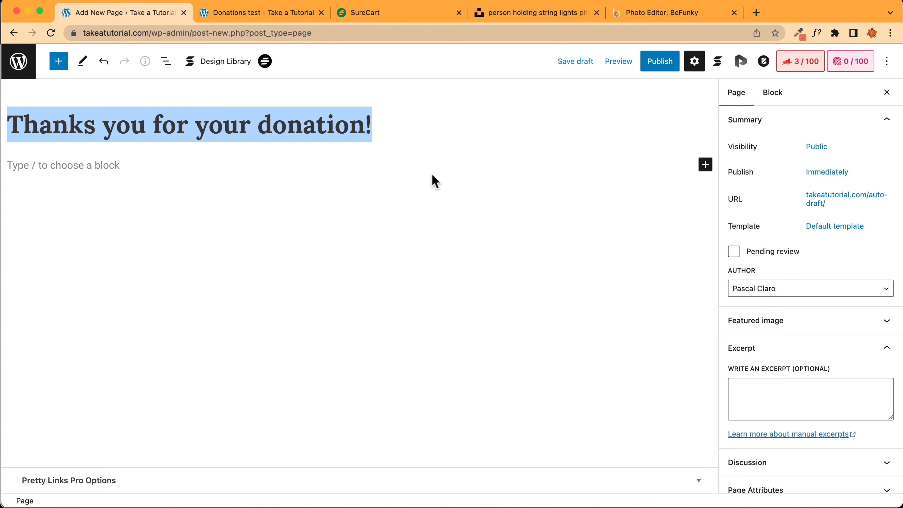
click(92, 123)
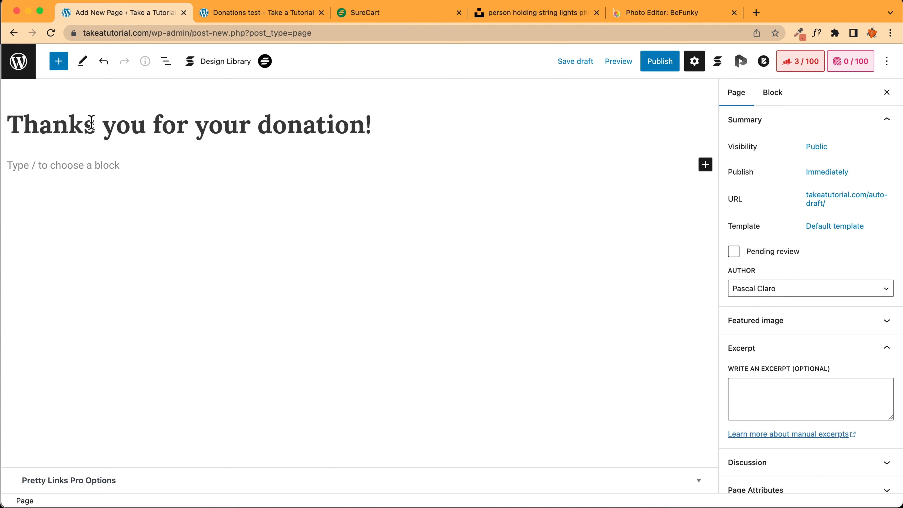
key(BackSpace)
Shorten the page's permalink slug to thank-you
click(833, 200)
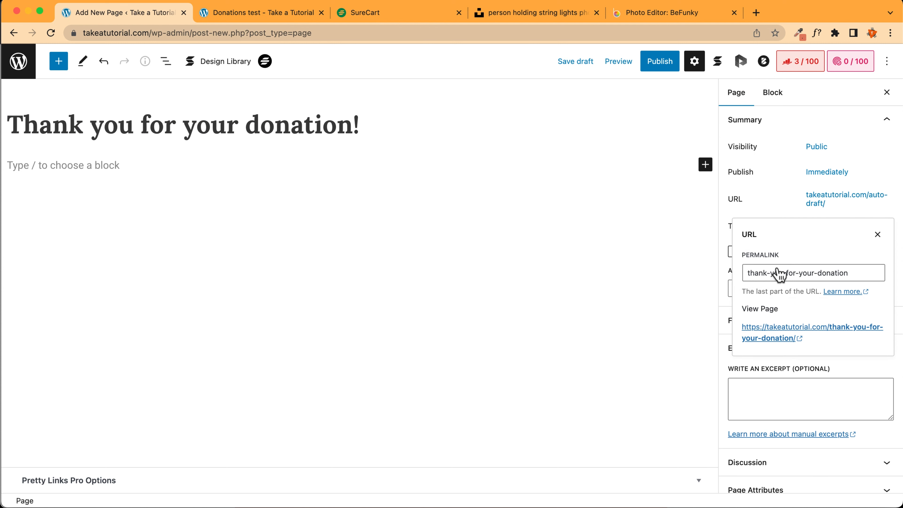
click(849, 271)
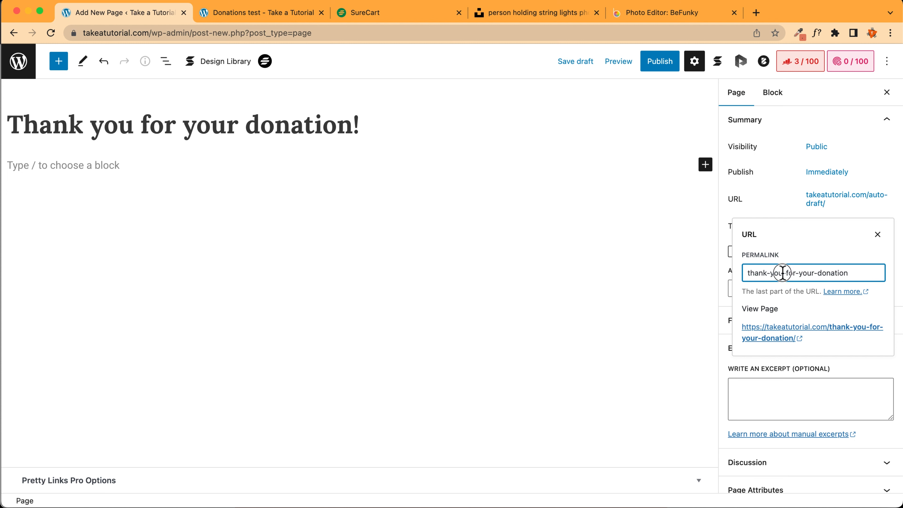
drag(784, 272, 872, 273)
key(BackSpace)
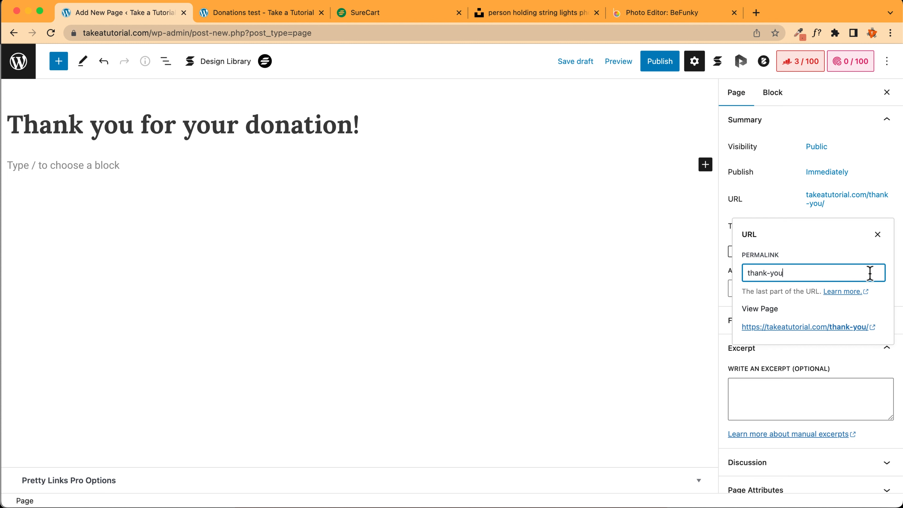
click(877, 235)
Give the page the narrow contained Blocksy layout and start an Image block with /
click(123, 163)
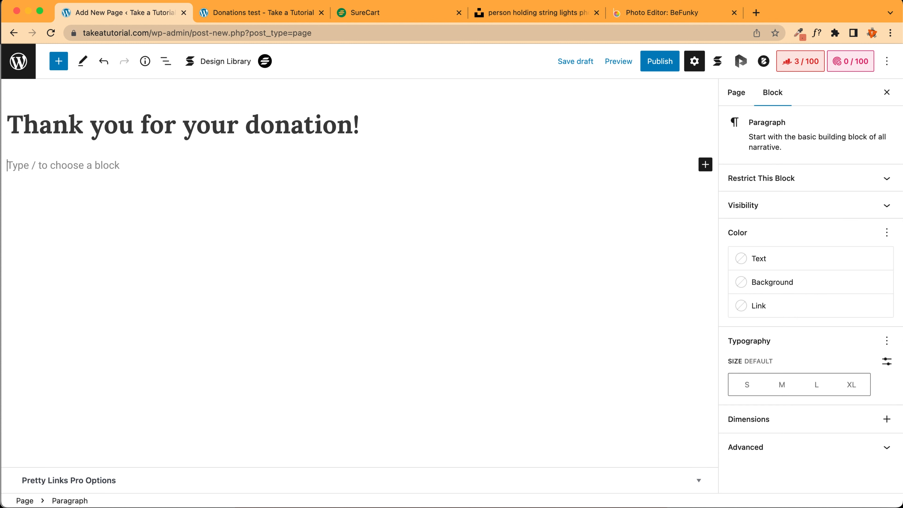
click(765, 63)
click(834, 251)
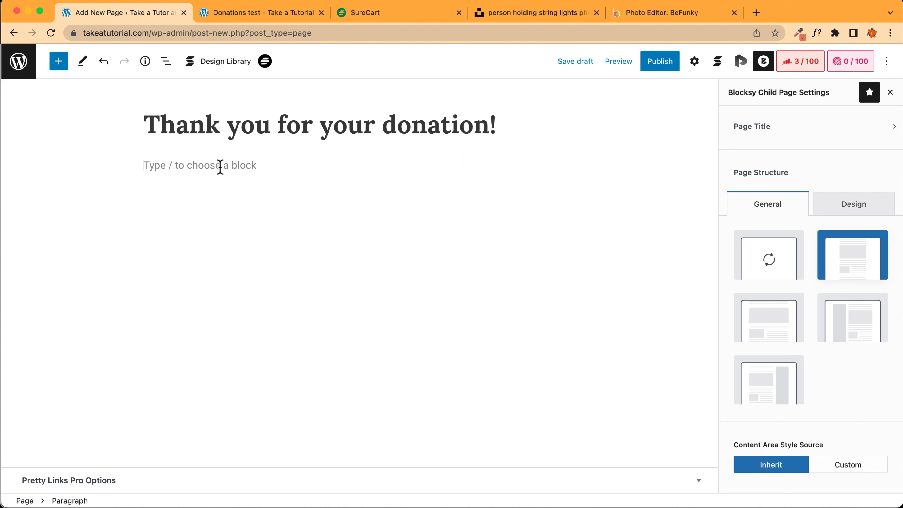
text(/)
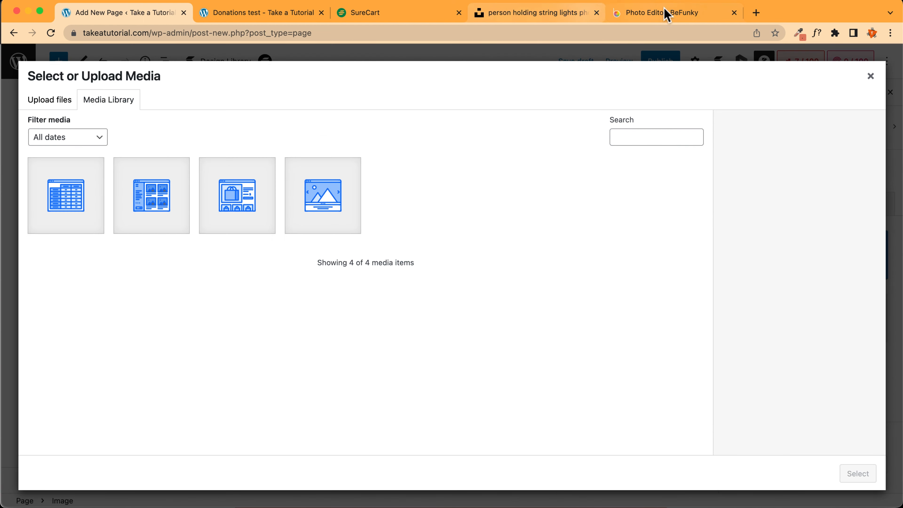
Search Unsplash for 'thank you' photos
click(548, 18)
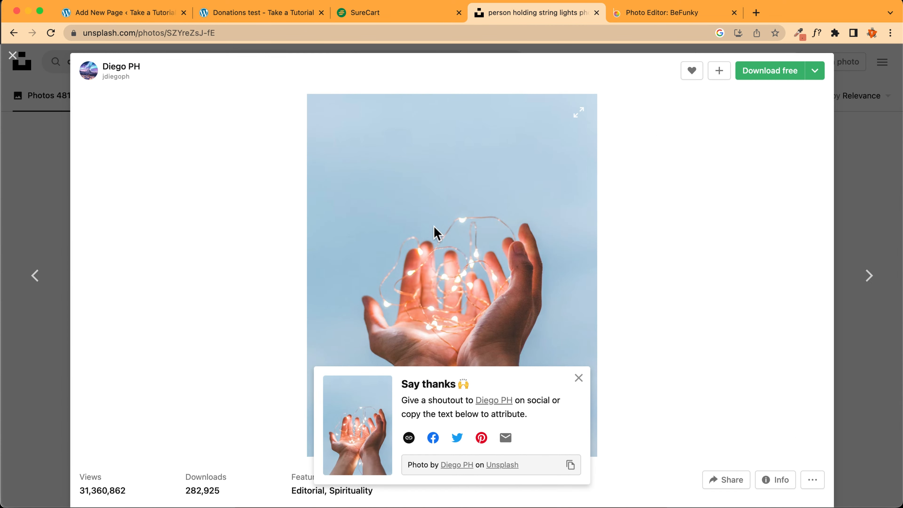
click(867, 131)
click(142, 58)
text(thank you)
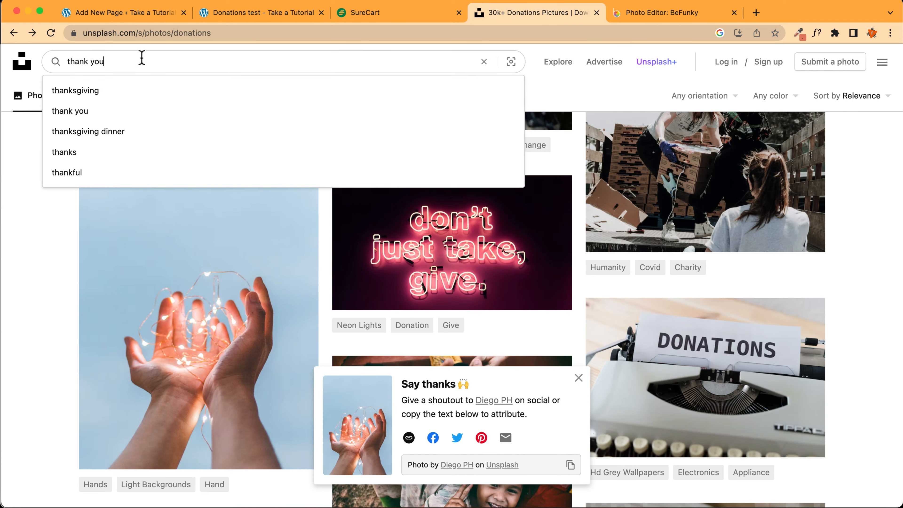
key(Return)
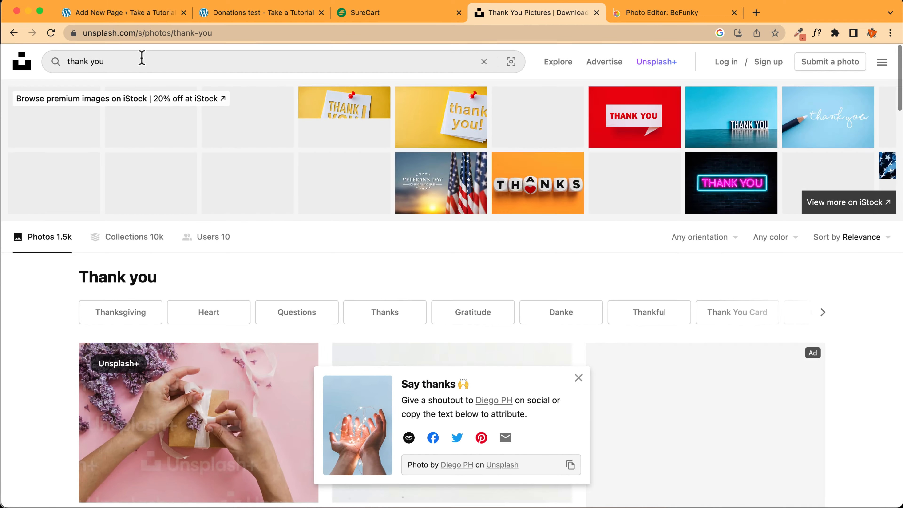
Download the typewriter 'DANKE! THANK YOU! MERCI!' photo and bring it into BeFunky
scroll(129, 225, down, 10)
scroll(128, 226, down, 6)
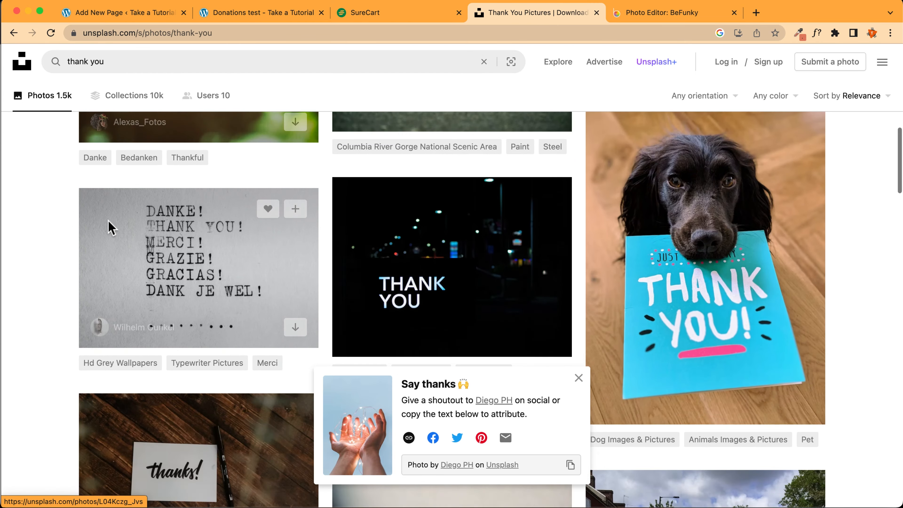
scroll(109, 223, up, 3)
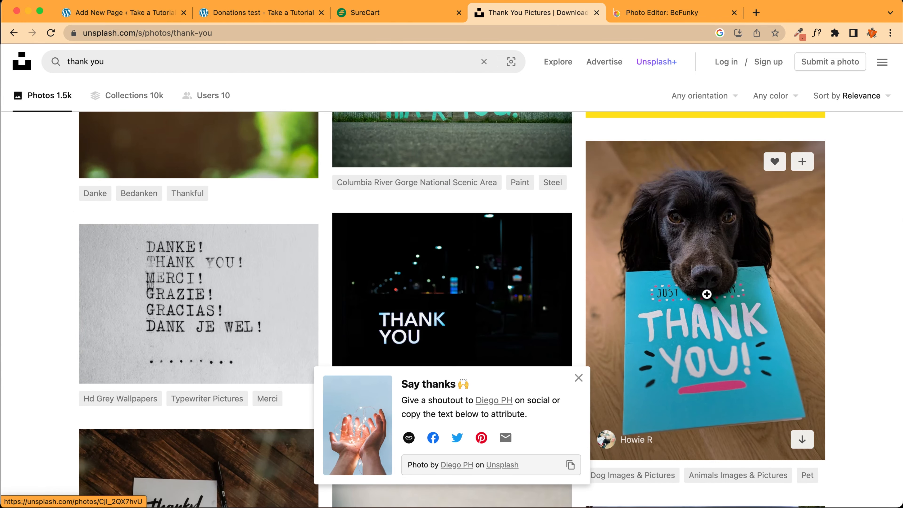
scroll(718, 256, down, 1)
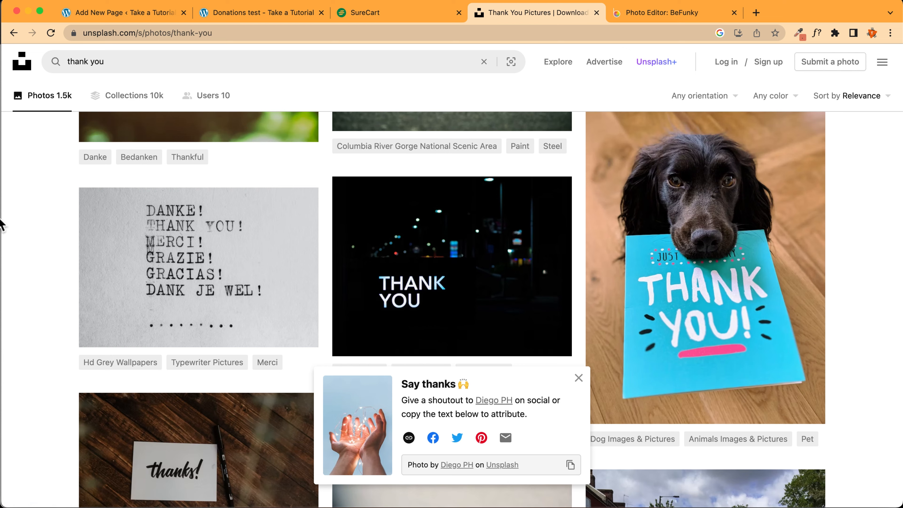
scroll(149, 256, down, 1)
click(294, 306)
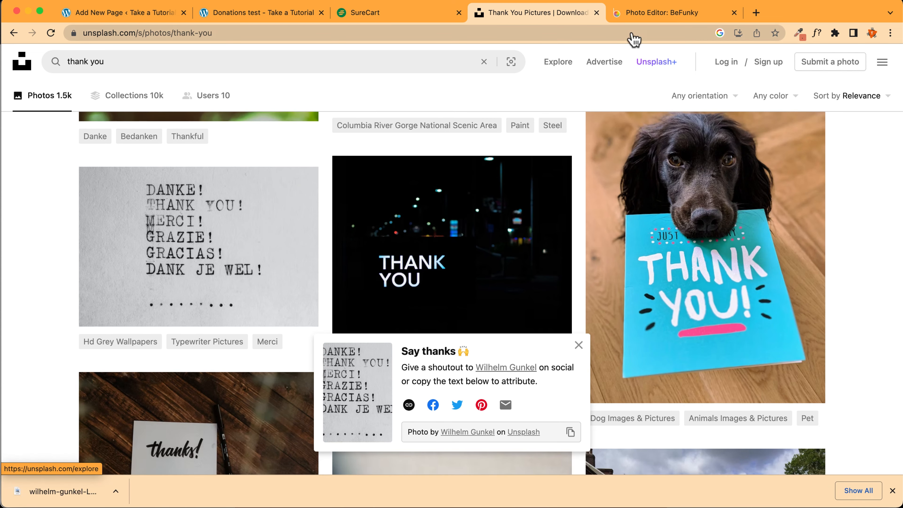
click(626, 13)
click(747, 161)
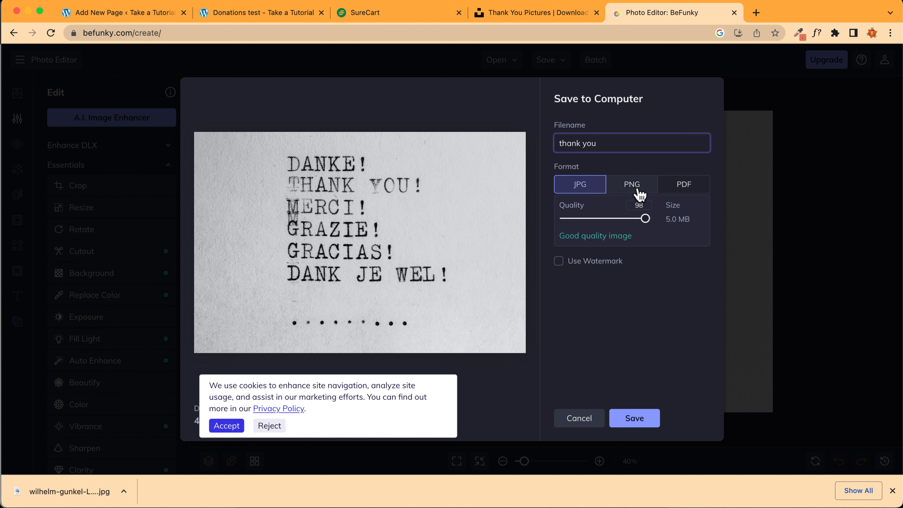
Cancel the pending save and resize the photo from 4088 to 1200 px wide
drag(640, 224, 639, 227)
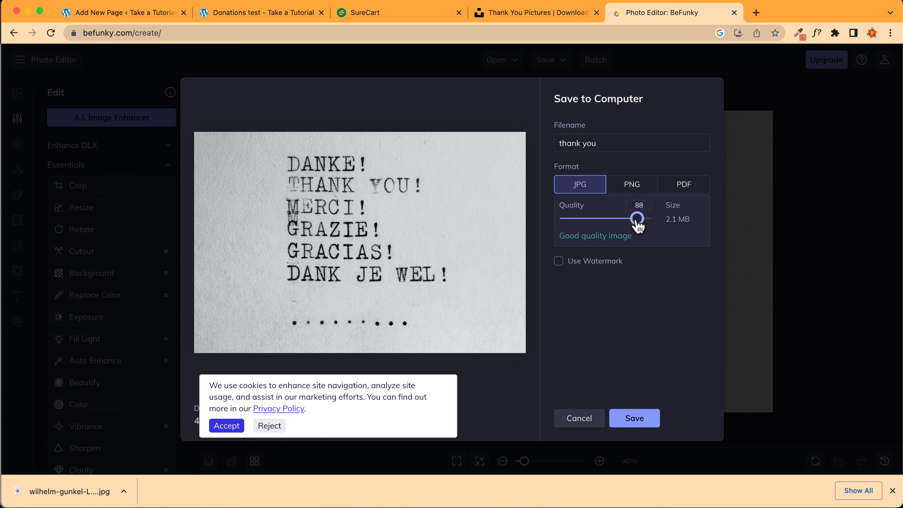
click(595, 422)
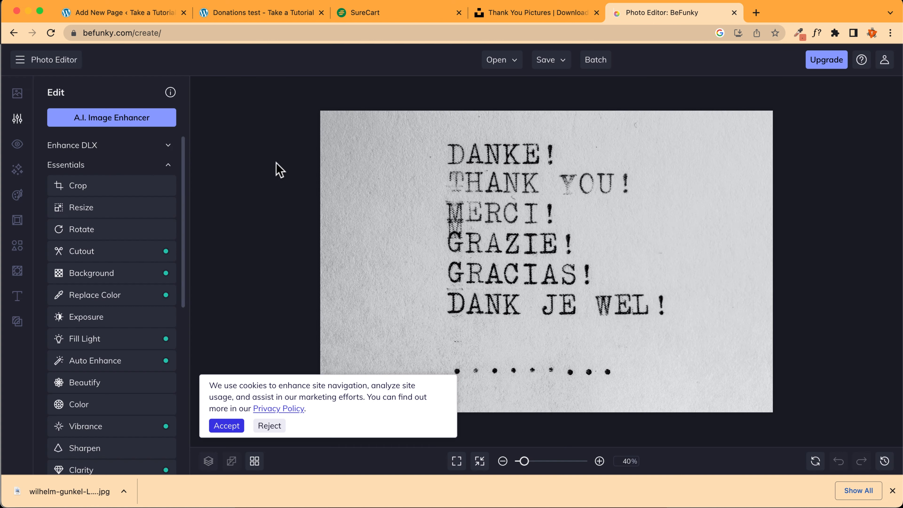
click(84, 207)
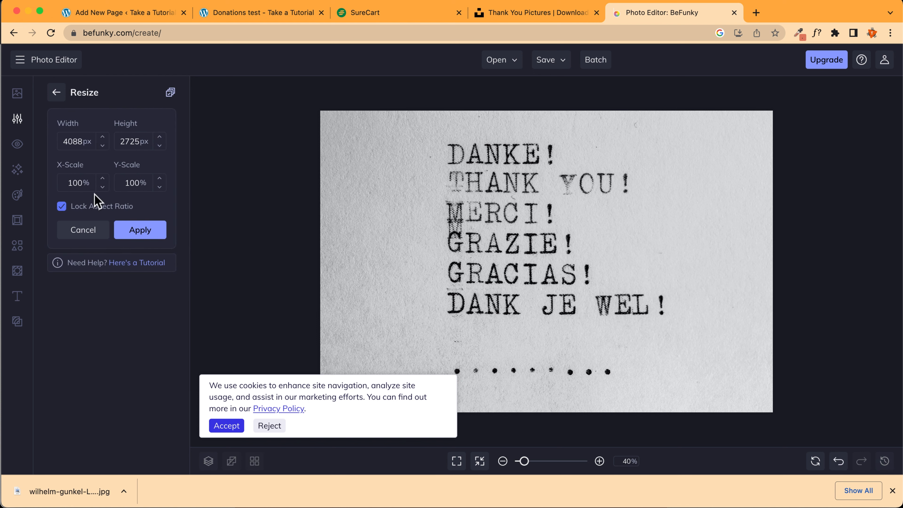
double_click(76, 142)
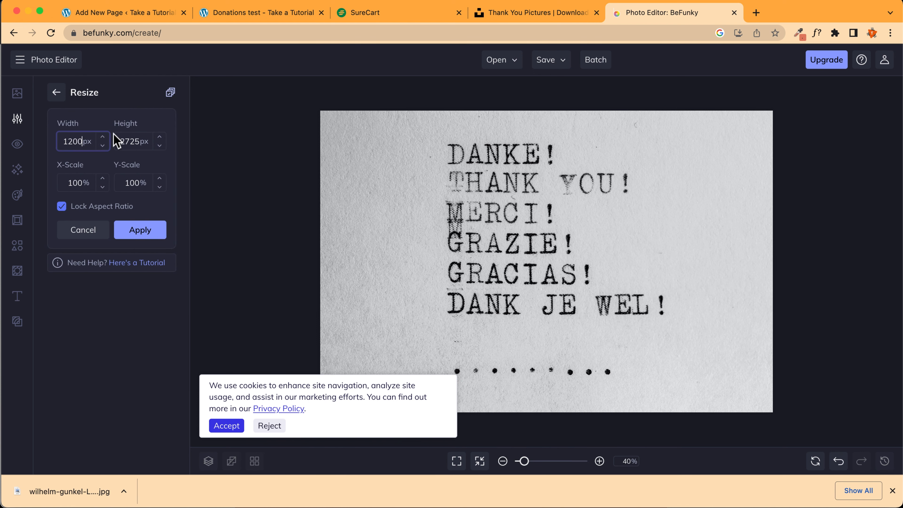
click(141, 233)
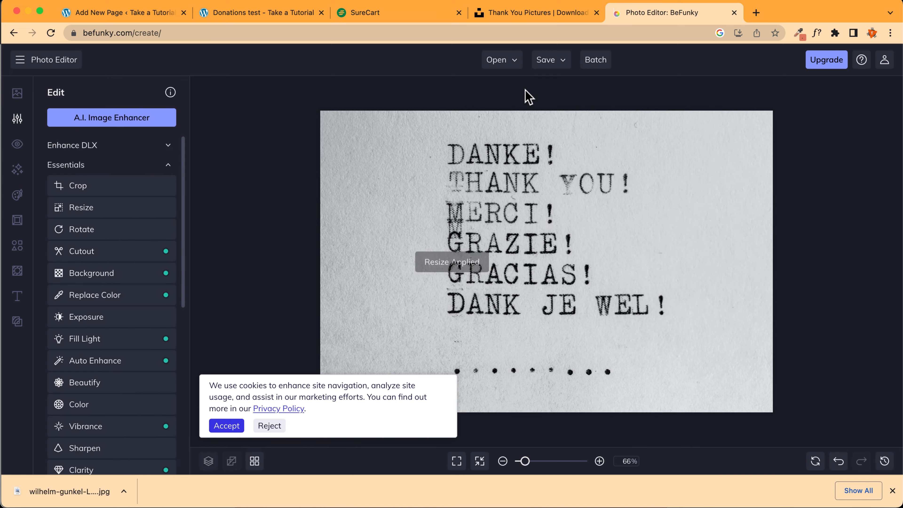
Save the photo to the computer as 'thank you.jpg' at JPG quality 88
click(550, 61)
click(578, 104)
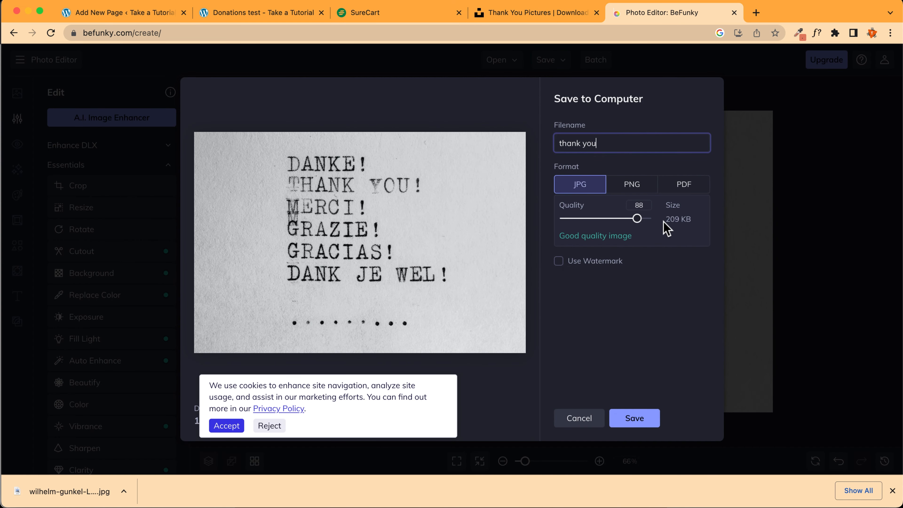
click(640, 420)
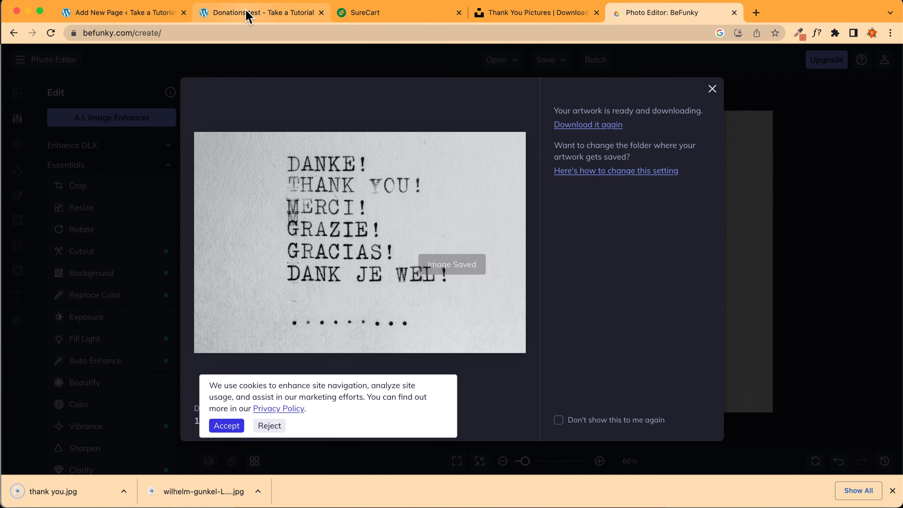
Upload 'thank you.jpg' to the media library and insert it into the image block
click(249, 14)
click(121, 15)
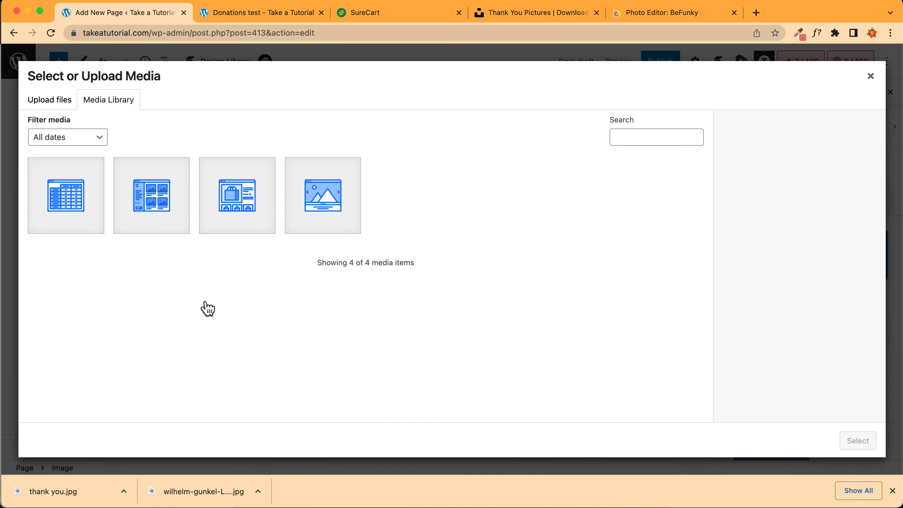
drag(62, 491, 440, 327)
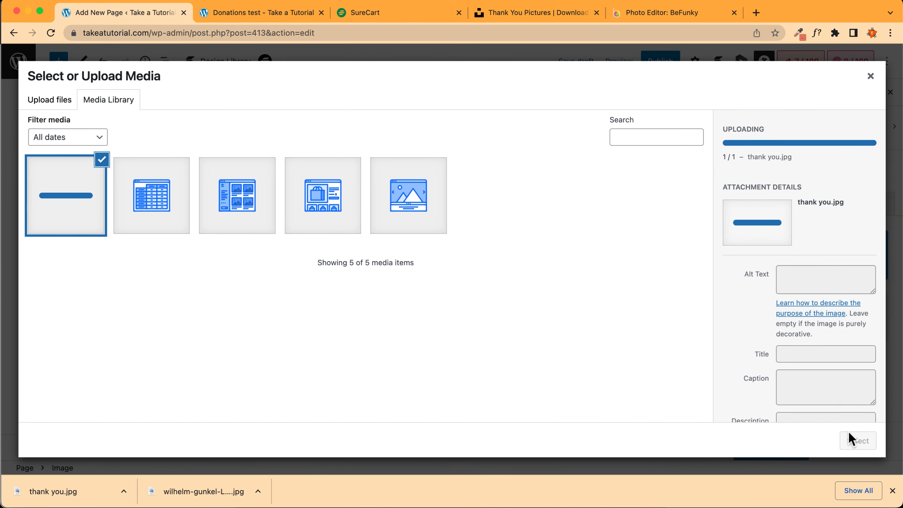
click(857, 443)
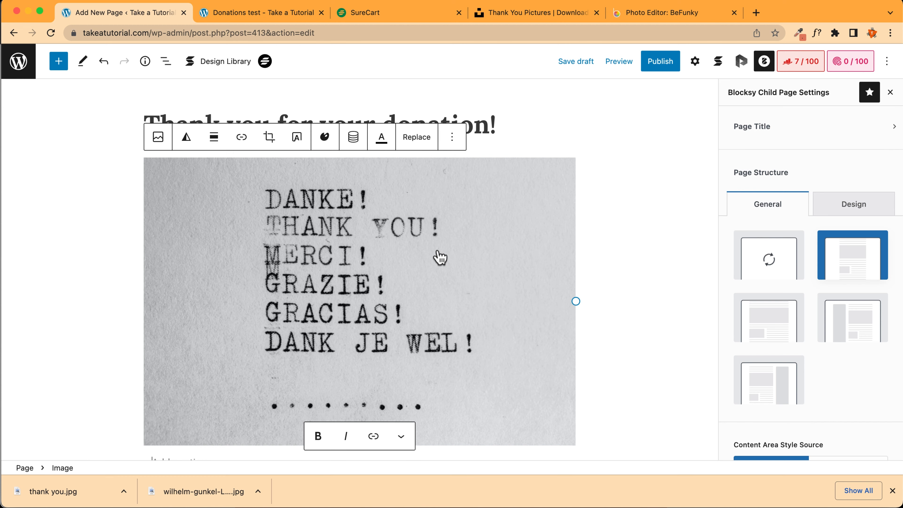
Publish the 'Thank you for your donation!' page
click(663, 66)
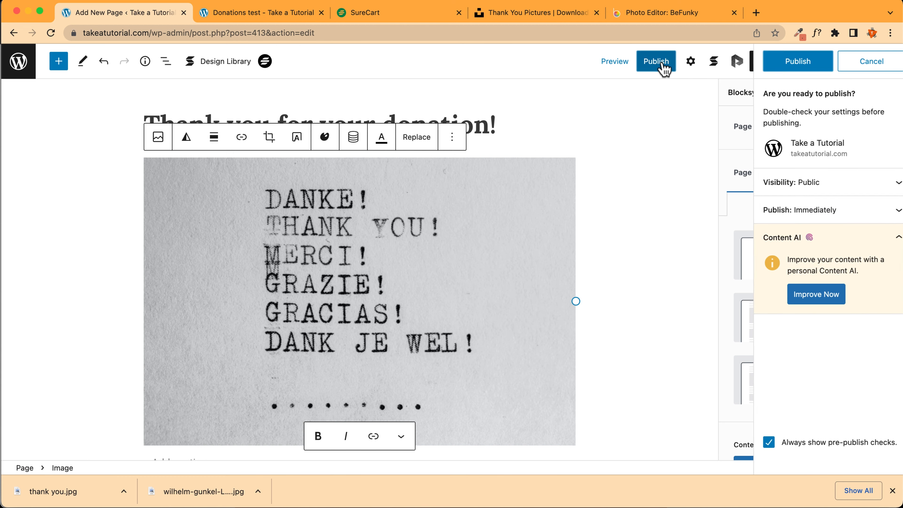
click(773, 66)
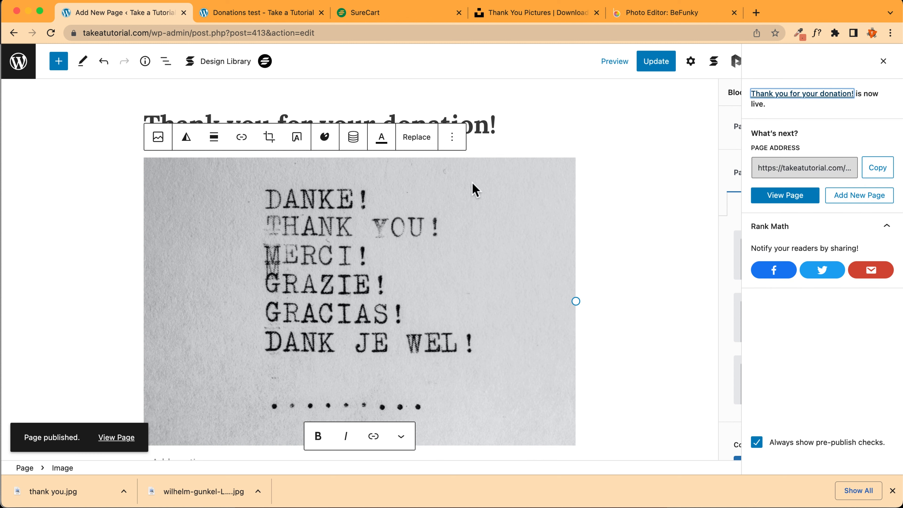
click(883, 61)
Add the heading 'Follow me on my social media!' below the image
scroll(329, 178, down, 2)
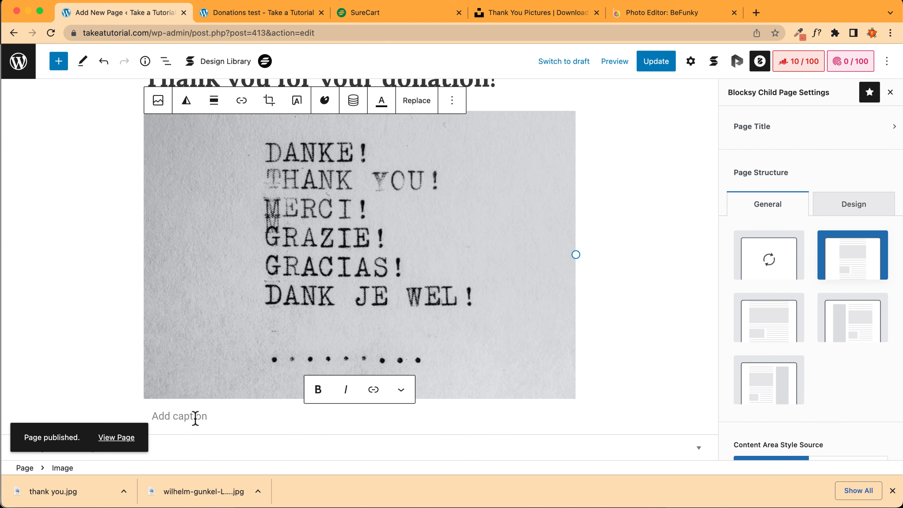
key(Return)
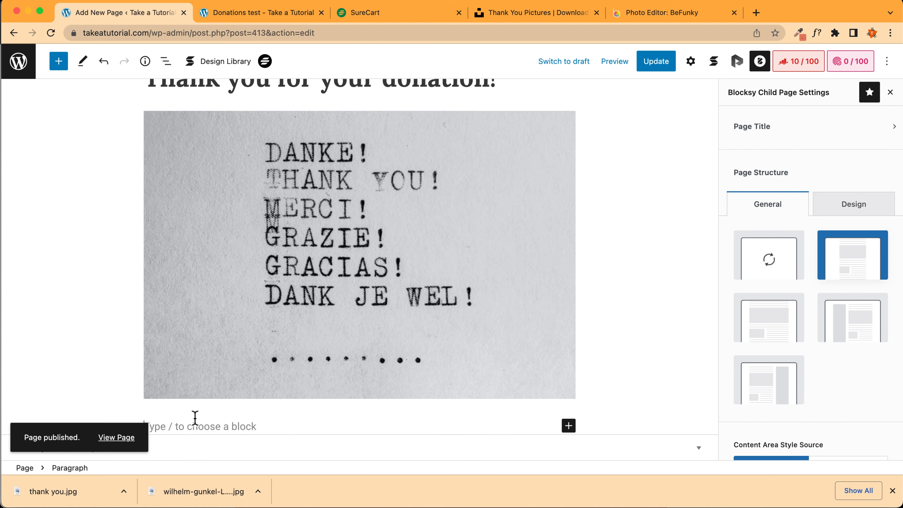
text(/tit)
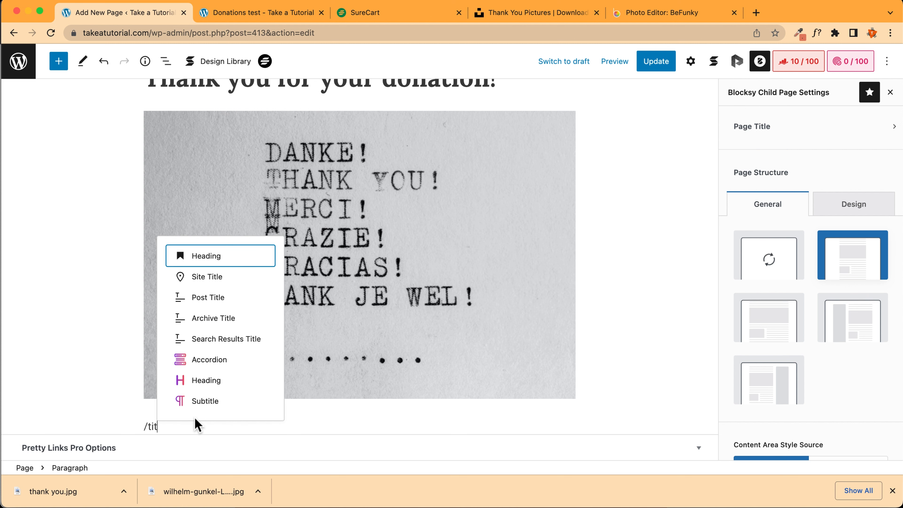
key(Return)
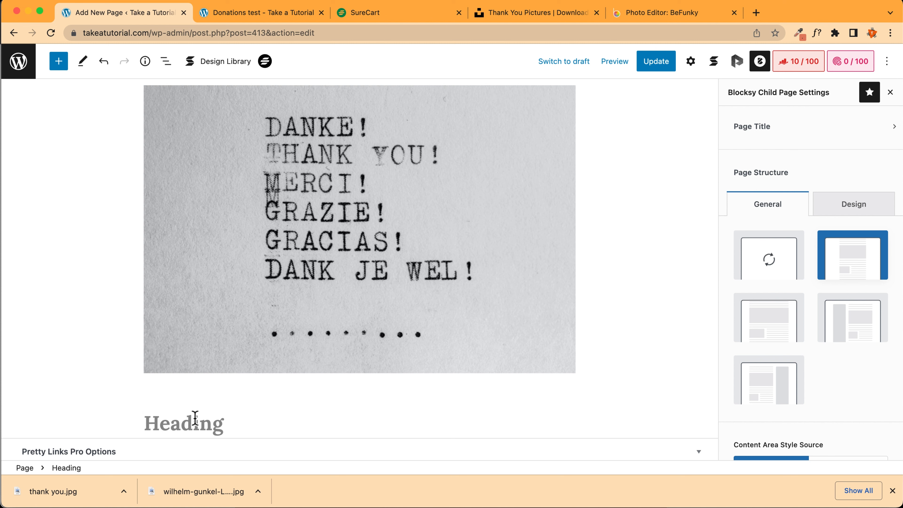
text(Follow me on my social media!)
Insert a Social Icons block with a WordPress icon linked to #
key(Return)
text(/so)
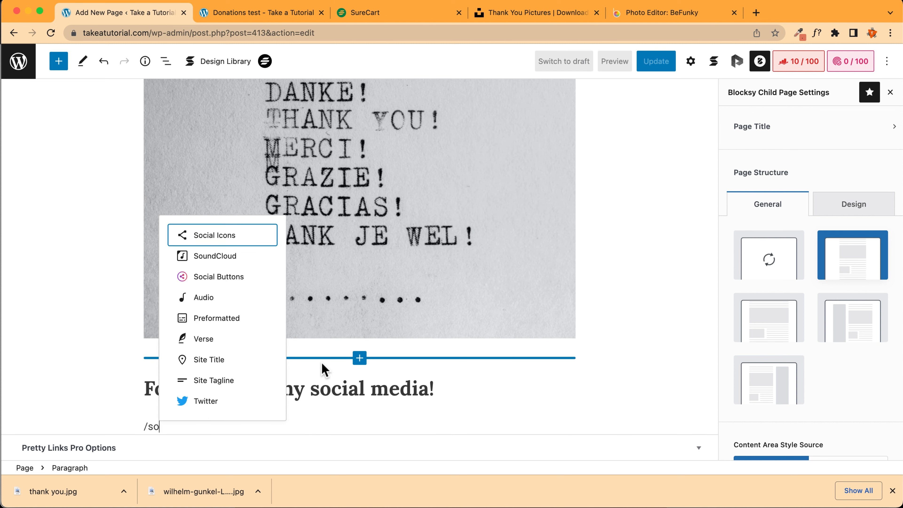
text(ialc)
key(BackSpace)
key(BackSpace)
text(c)
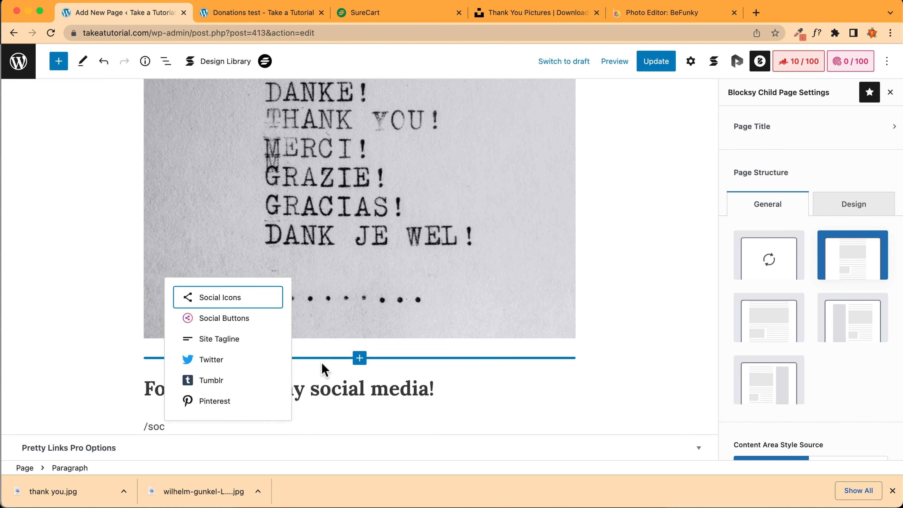
key(Return)
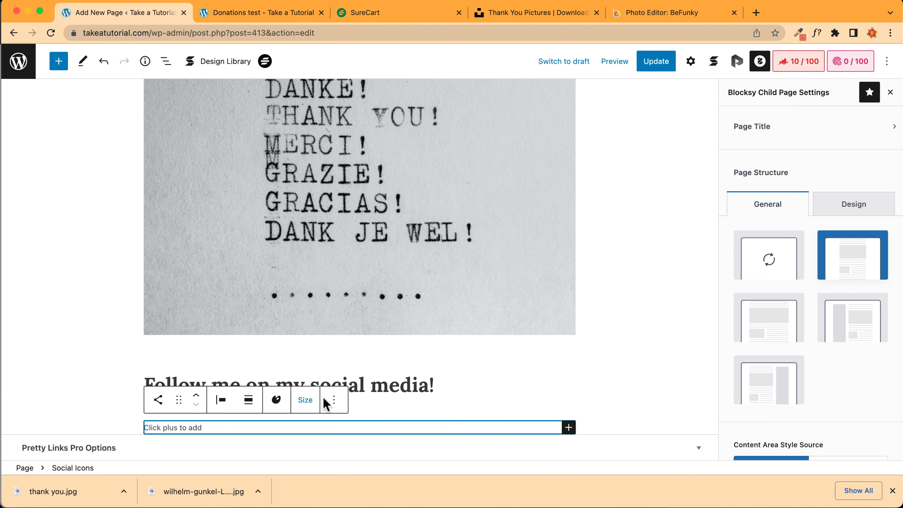
click(570, 428)
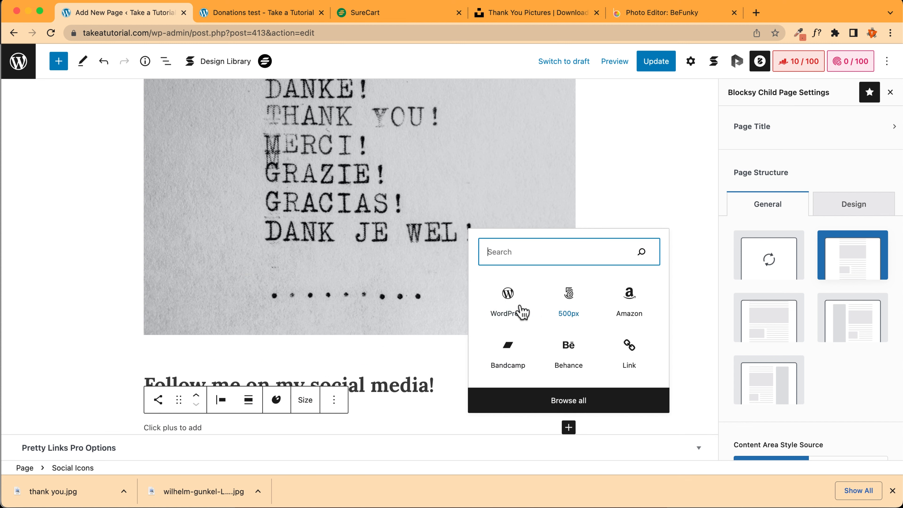
click(508, 302)
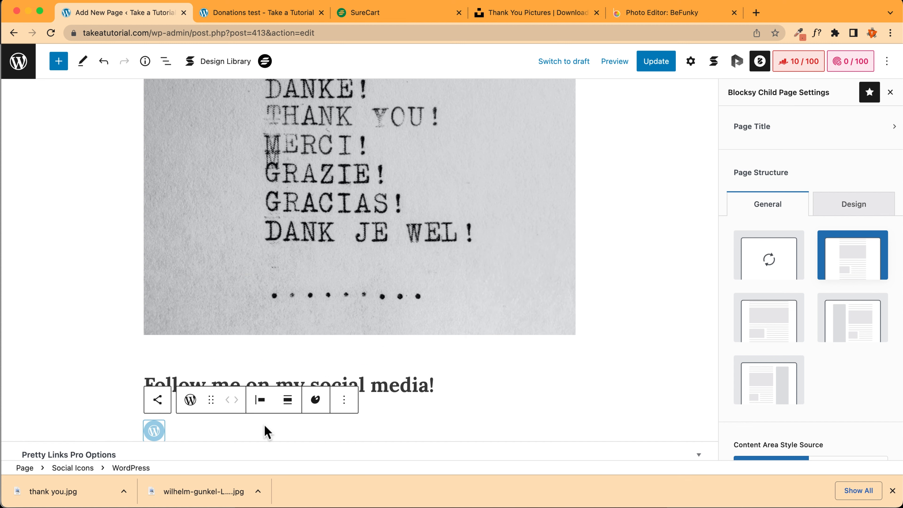
click(161, 424)
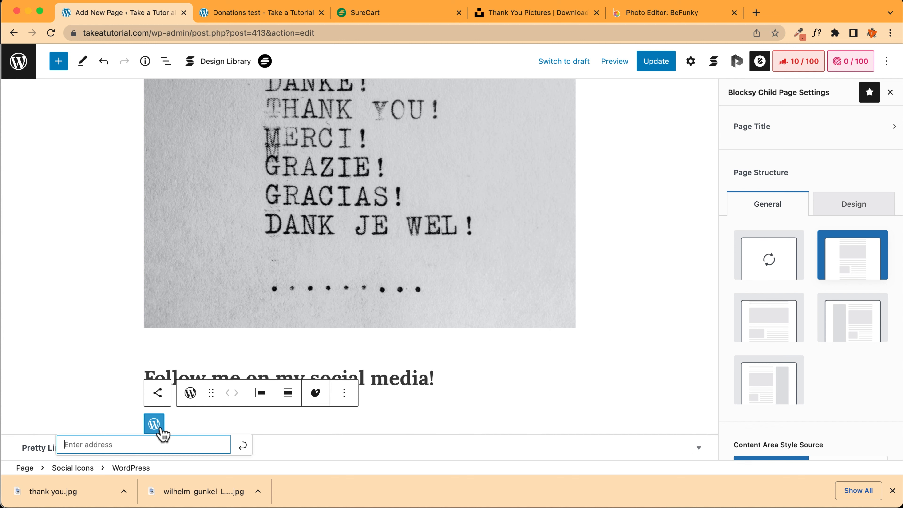
text(#)
click(180, 424)
Add a TikTok icon linked to #
click(568, 427)
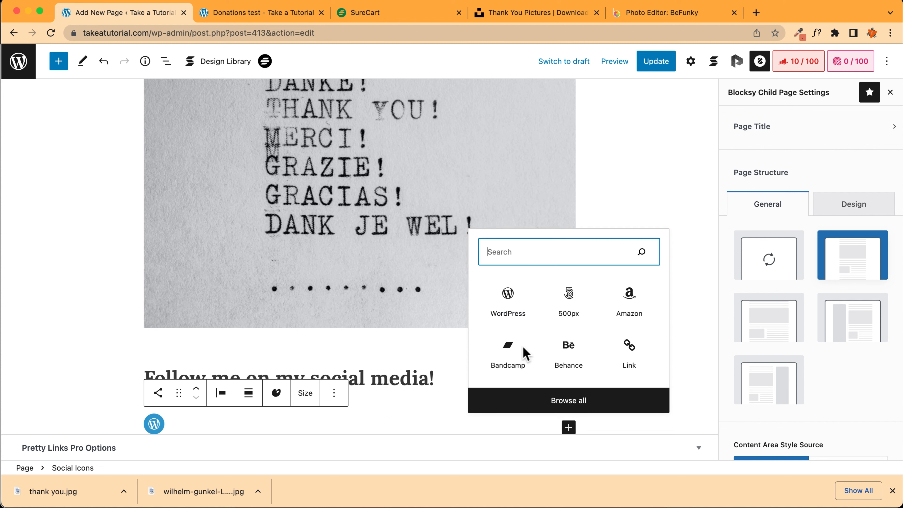
text(tit)
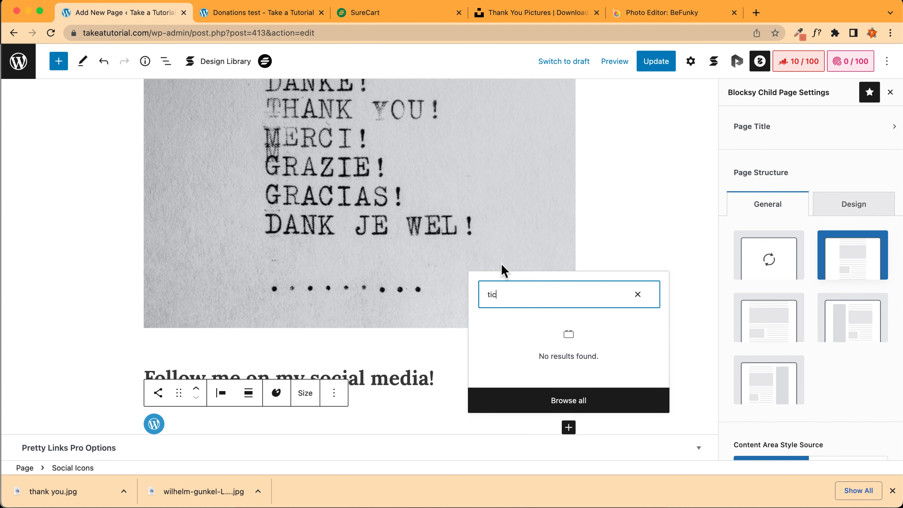
key(BackSpace)
click(504, 341)
click(196, 424)
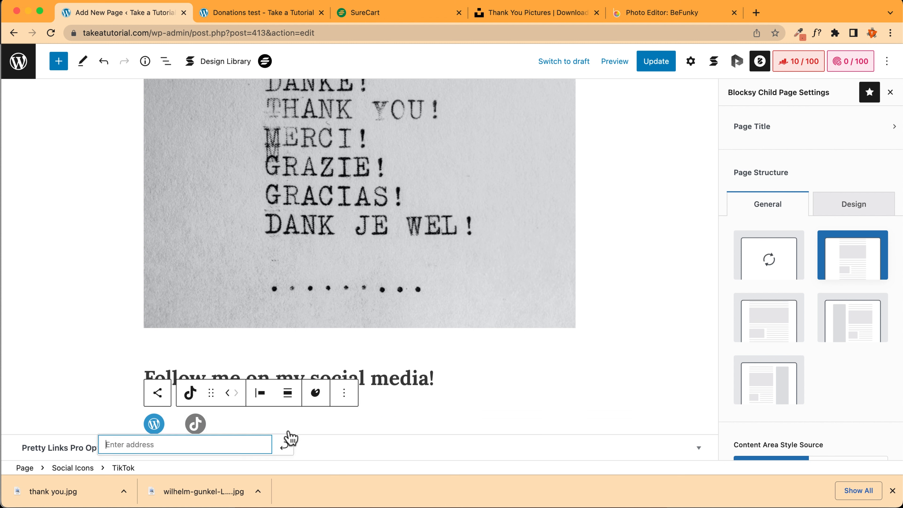
text(#)
click(243, 432)
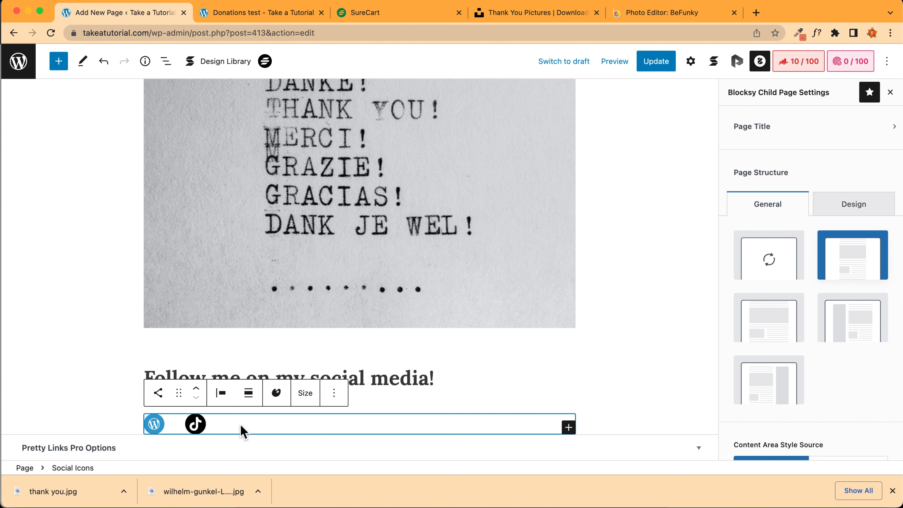
click(569, 427)
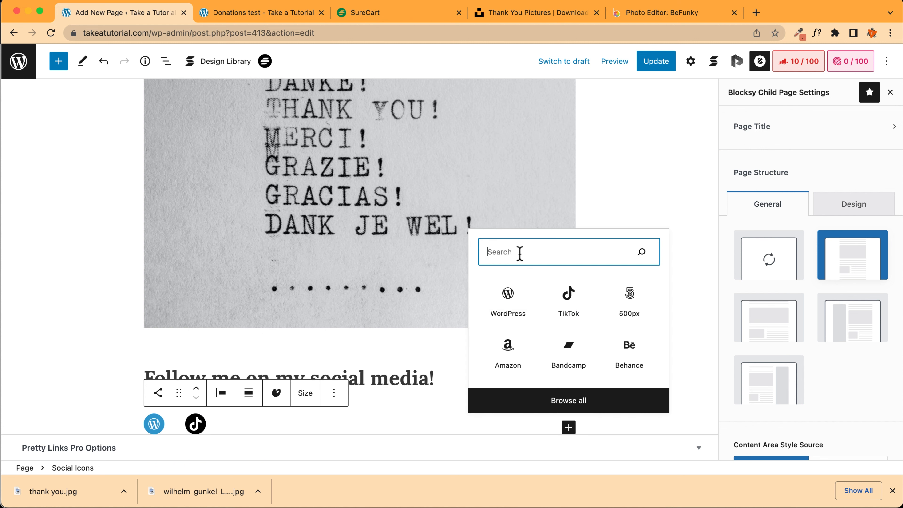
text(tele)
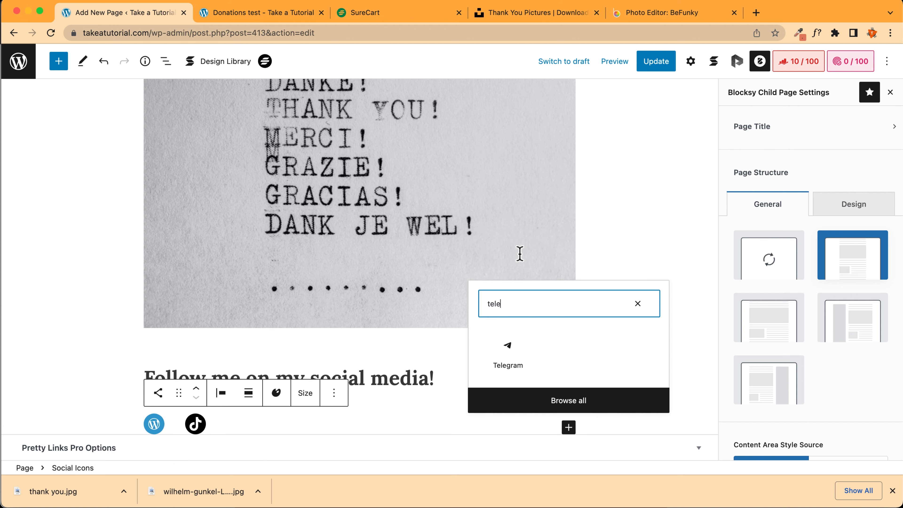
click(505, 357)
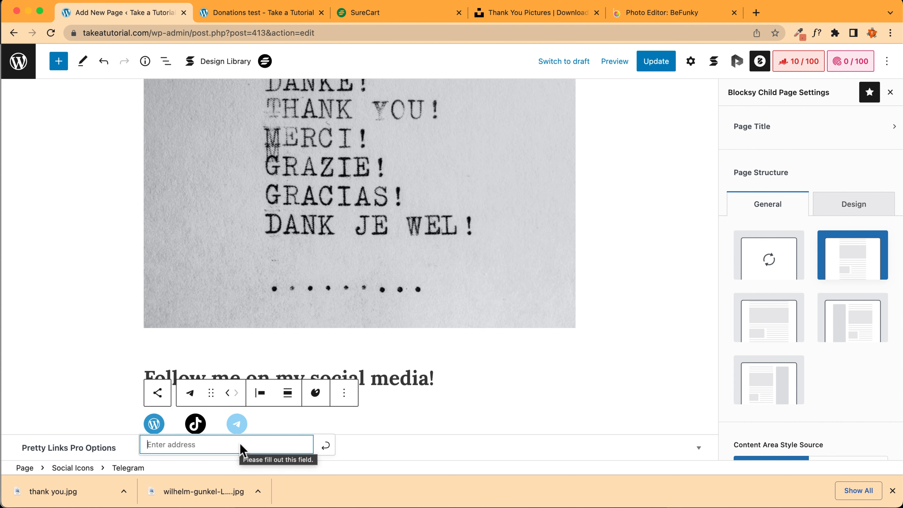
text(@)
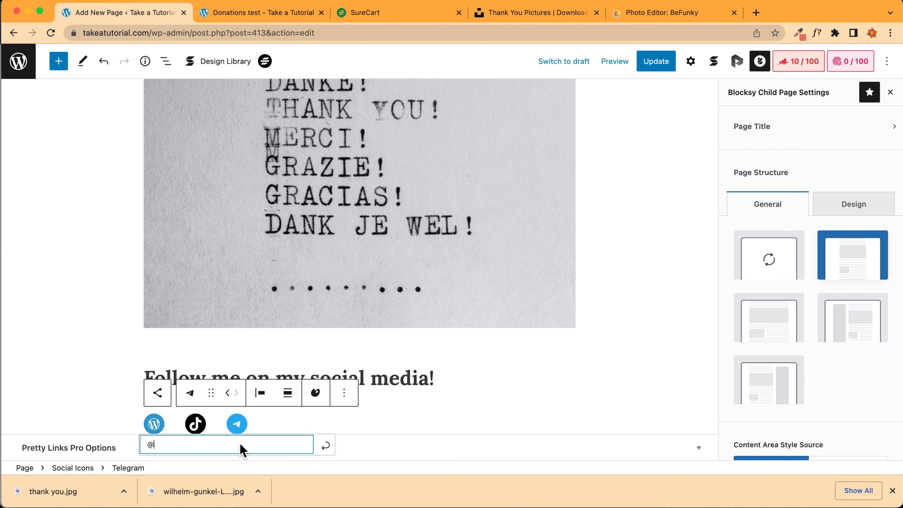
text(takeatutorial)
click(324, 443)
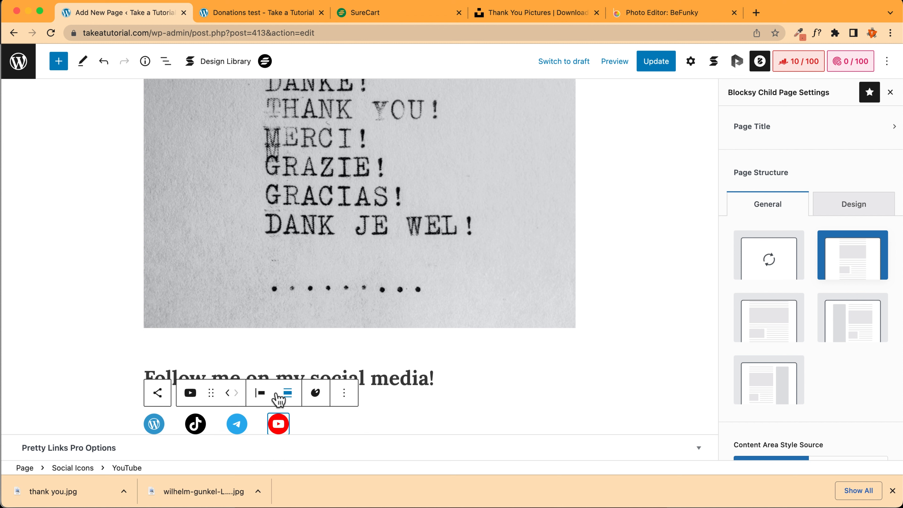
click(288, 393)
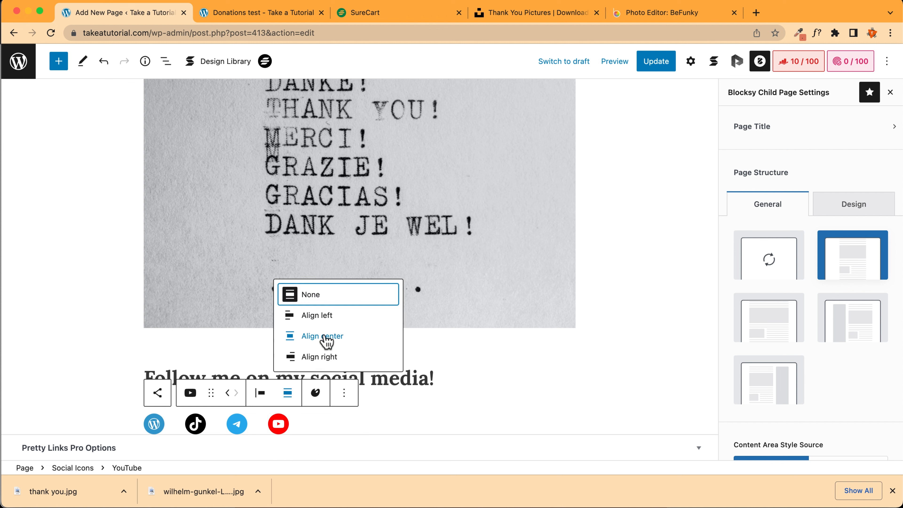
Centre the social icons and the heading text
click(324, 337)
click(203, 377)
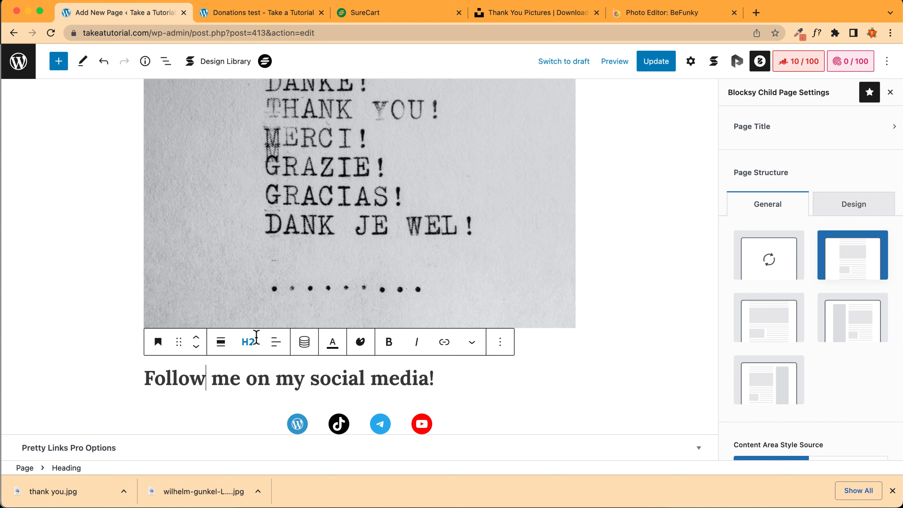
click(266, 350)
click(310, 402)
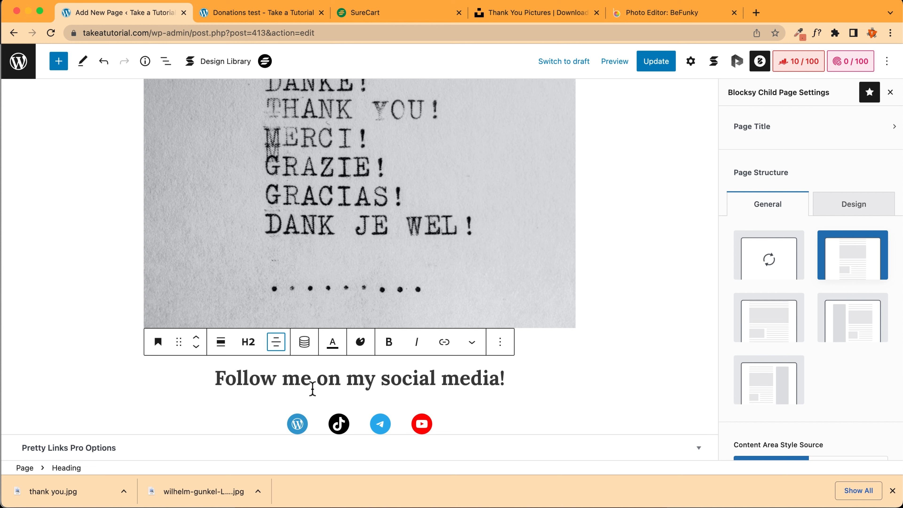
Centre the thank-you image and shrink it to a smaller width
click(294, 225)
scroll(295, 224, up, 3)
click(221, 111)
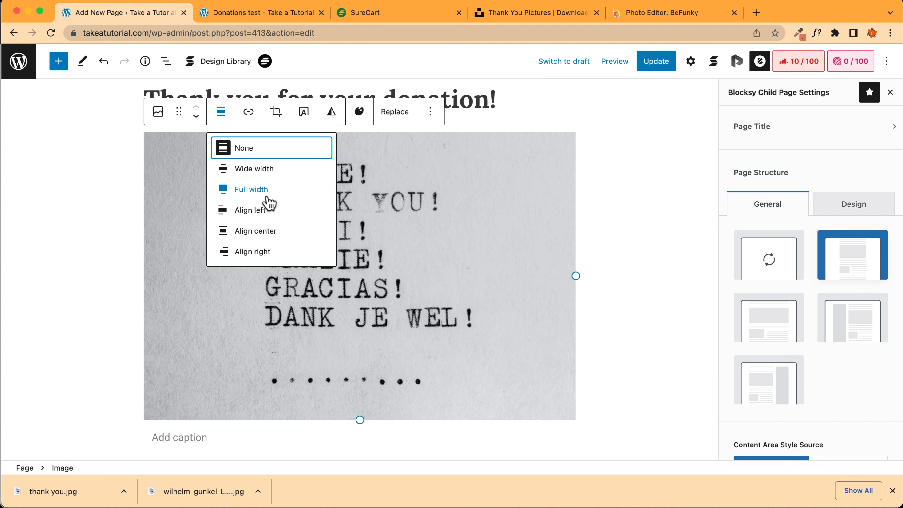
click(263, 232)
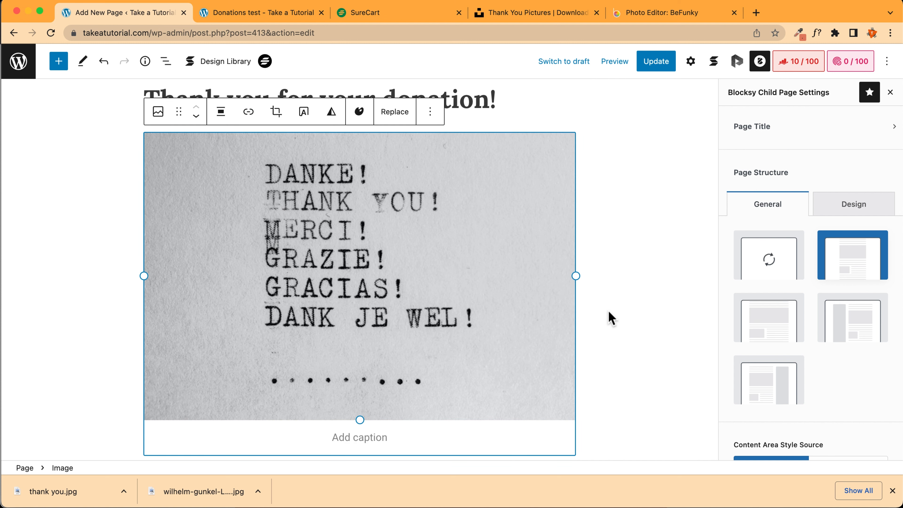
drag(576, 276, 443, 269)
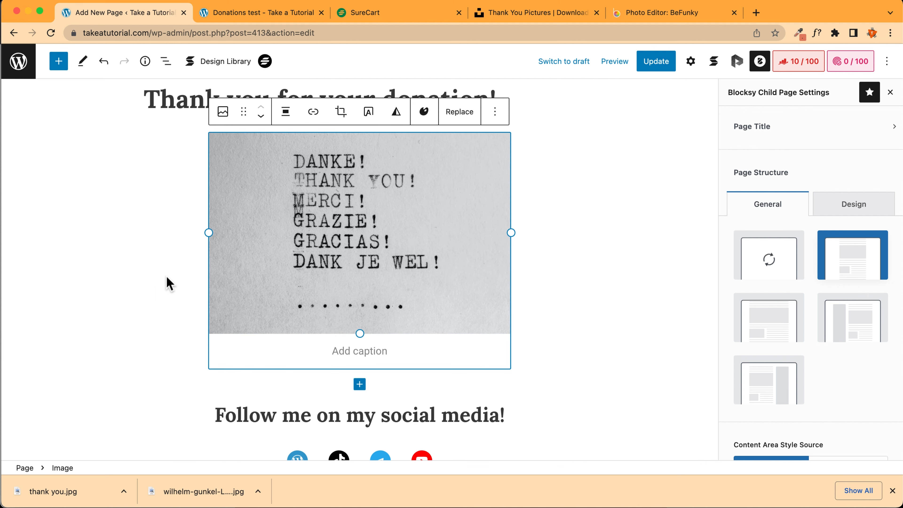
scroll(167, 283, down, 2)
scroll(166, 277, up, 2)
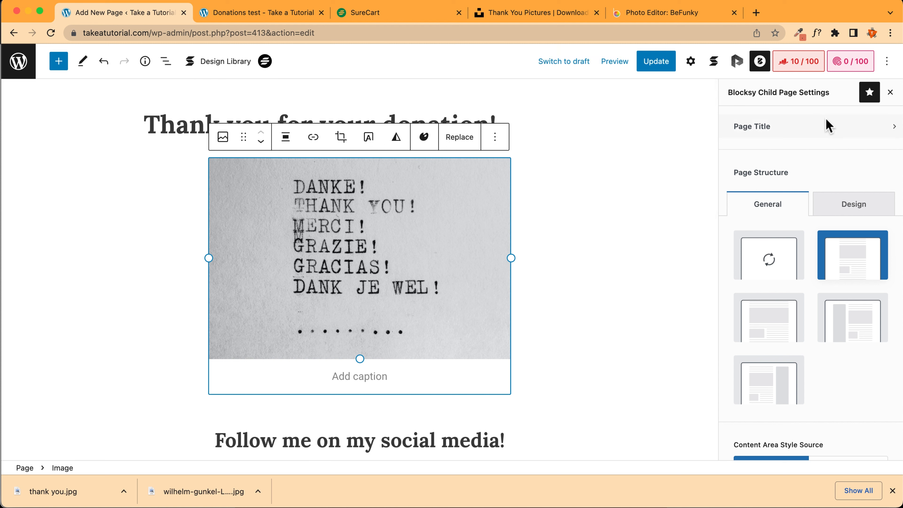
scroll(779, 246, down, 6)
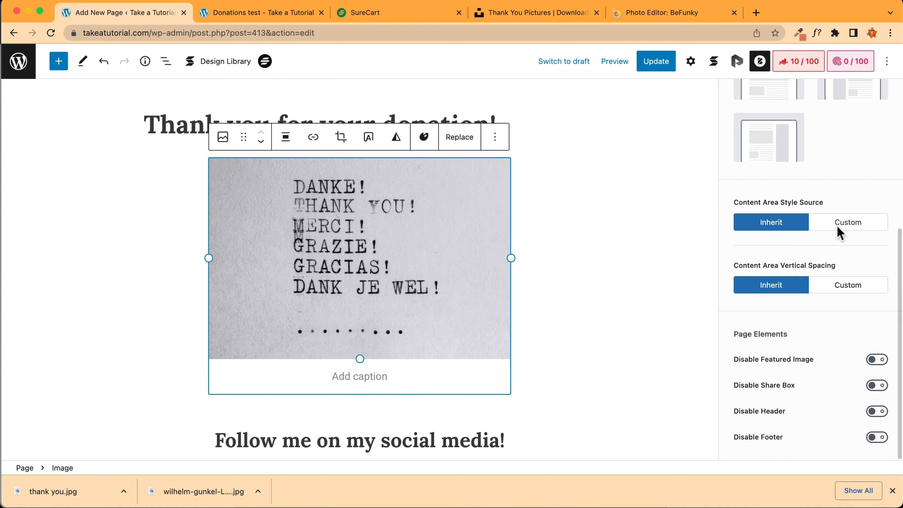
Disable the header and page title in Blocksy settings, then update the page
click(876, 410)
scroll(836, 252, up, 6)
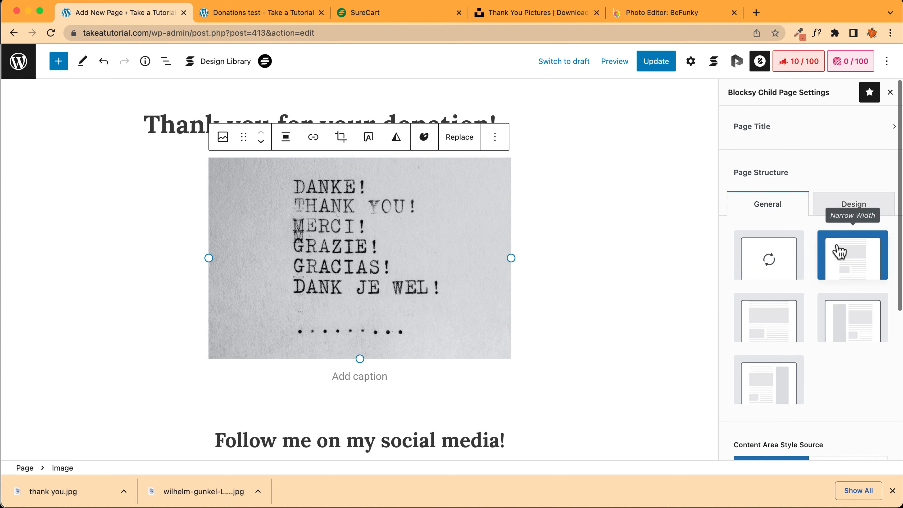
click(796, 132)
click(864, 135)
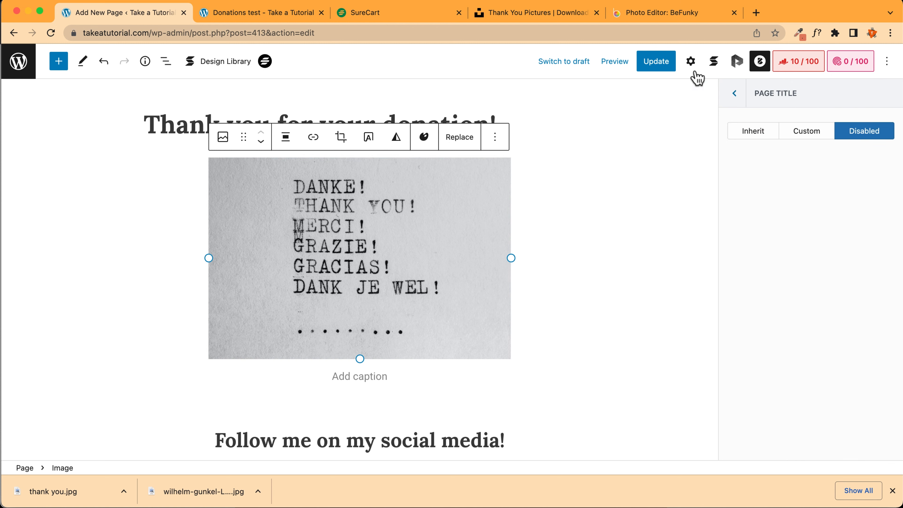
click(656, 61)
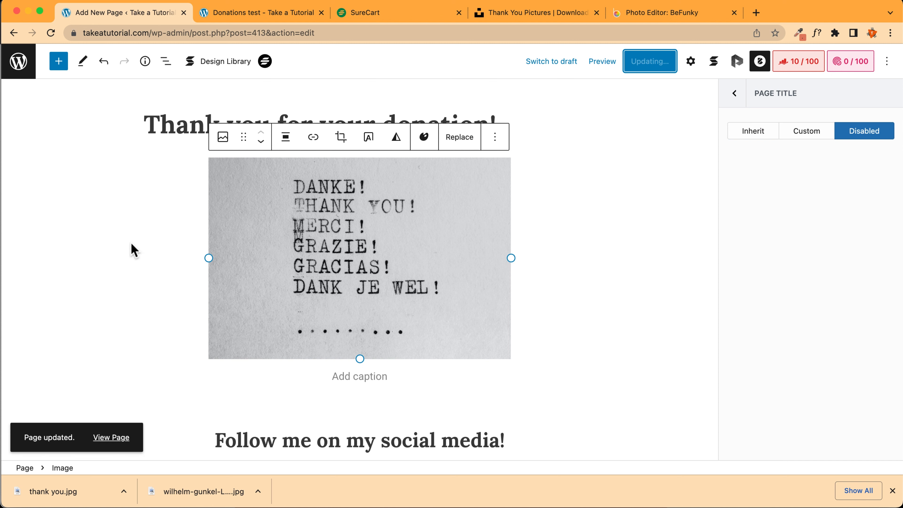
View the live page at takeatutorial.com/thank-you/ and dismiss the downloads list
click(102, 439)
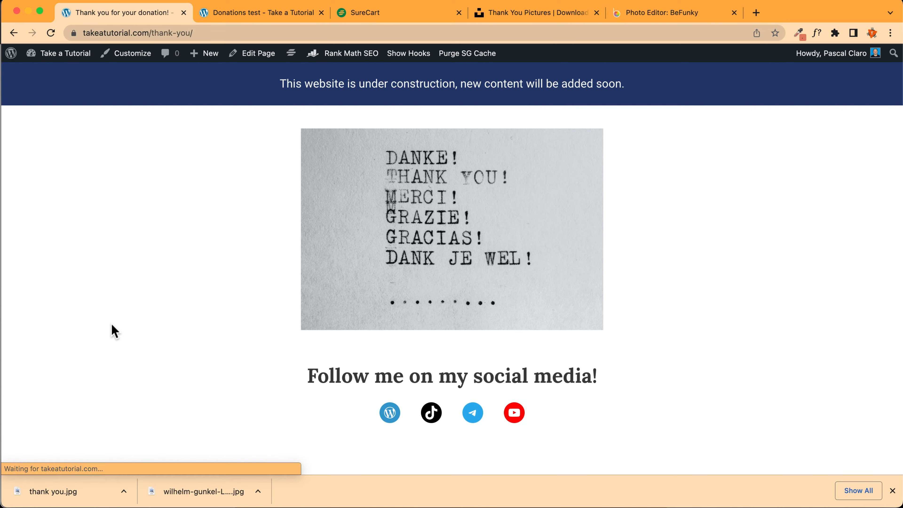
scroll(224, 189, down, 3)
scroll(236, 188, up, 3)
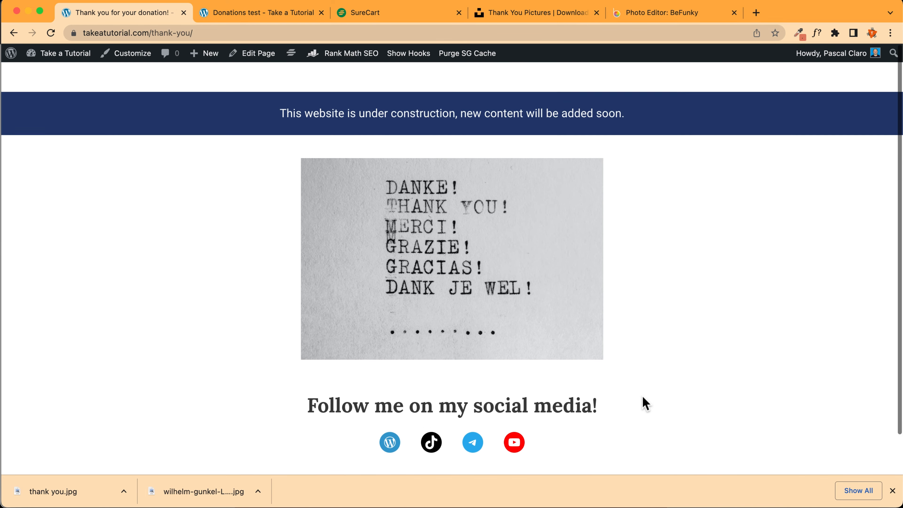
click(893, 491)
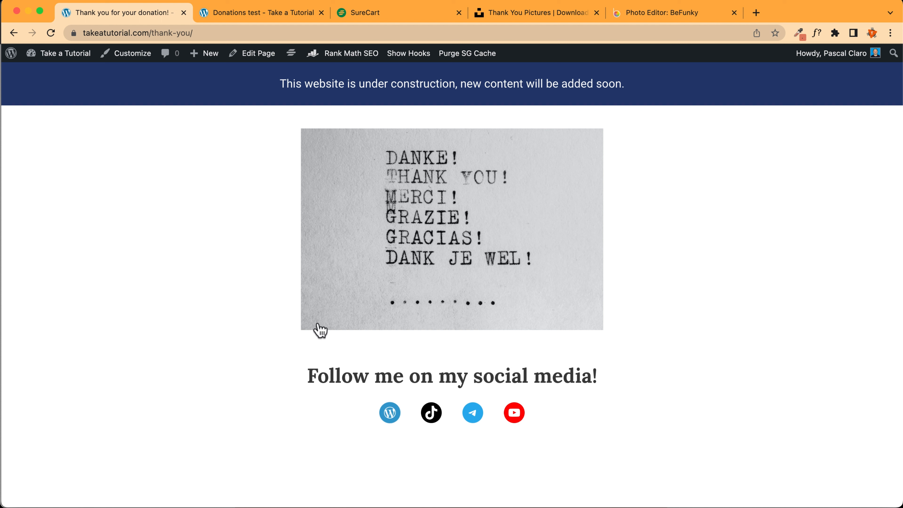
click(204, 35)
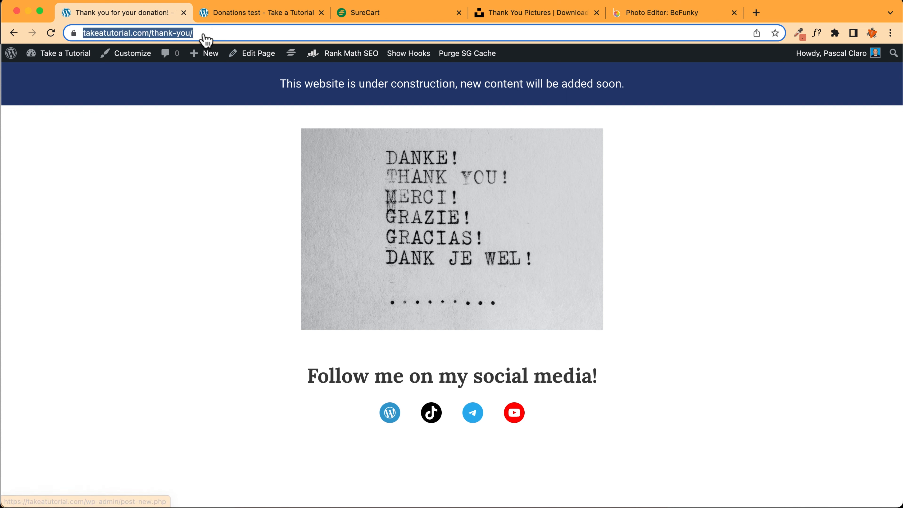
From the Donations test tab, go to the admin dashboard and open SureCart's Donation form
click(241, 18)
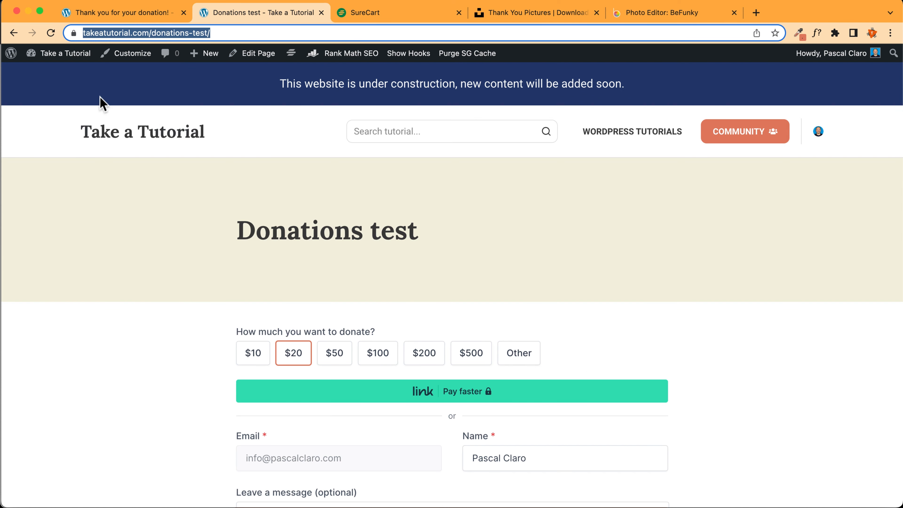
mouse_move(64, 53)
click(69, 74)
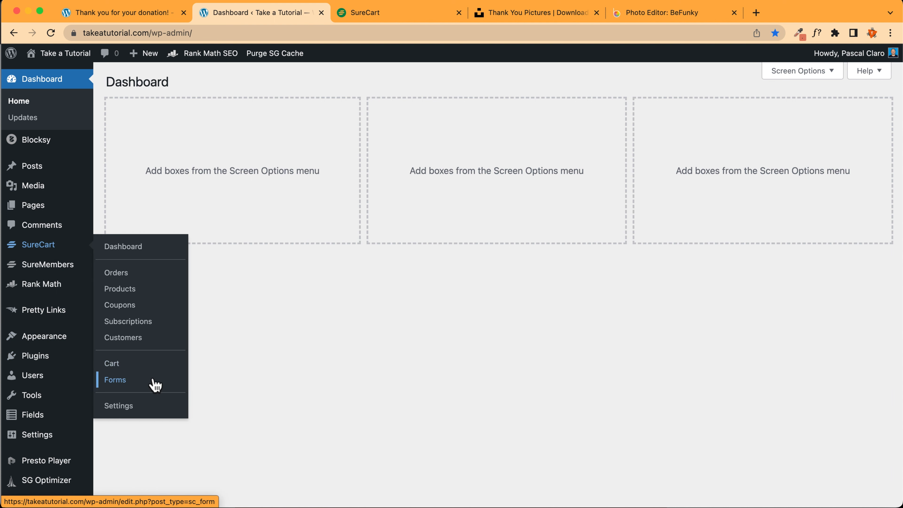
click(174, 375)
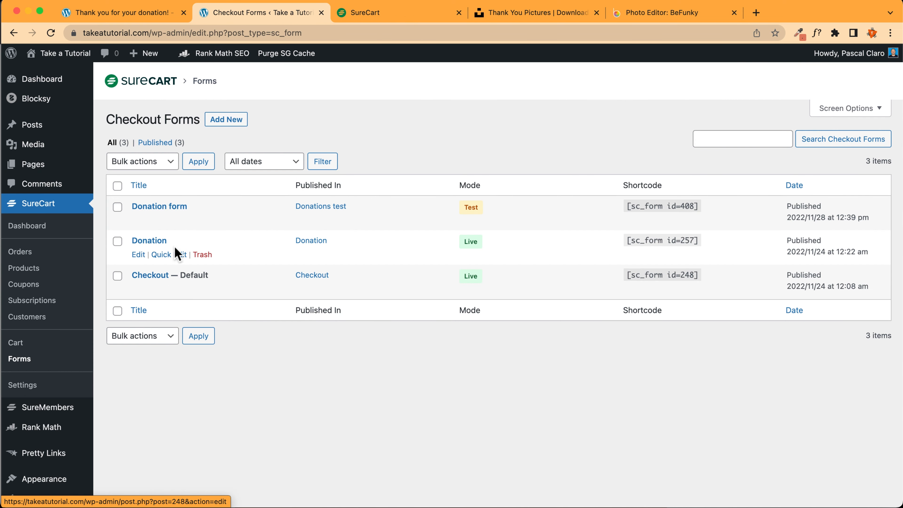
click(160, 206)
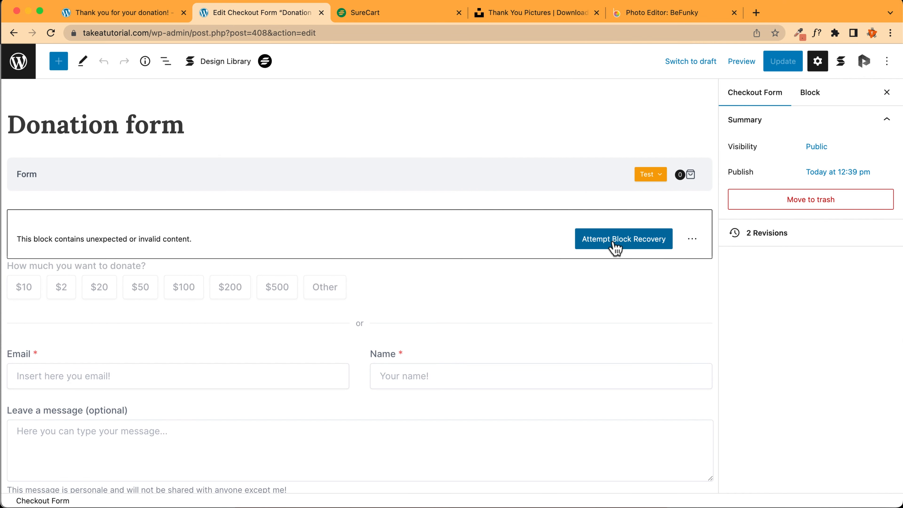
Recover the invalid donation amounts block and select the whole checkout form block
click(623, 242)
scroll(296, 180, down, 6)
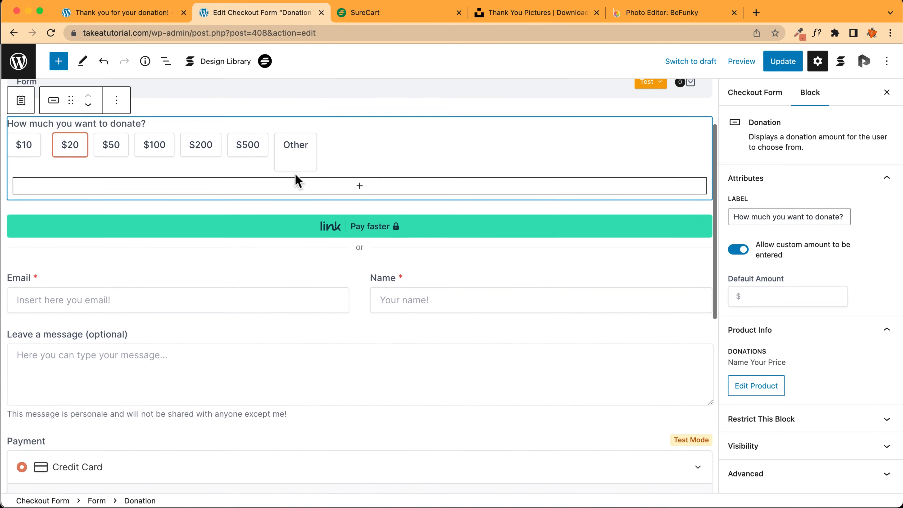
scroll(295, 181, down, 5)
scroll(294, 182, up, 10)
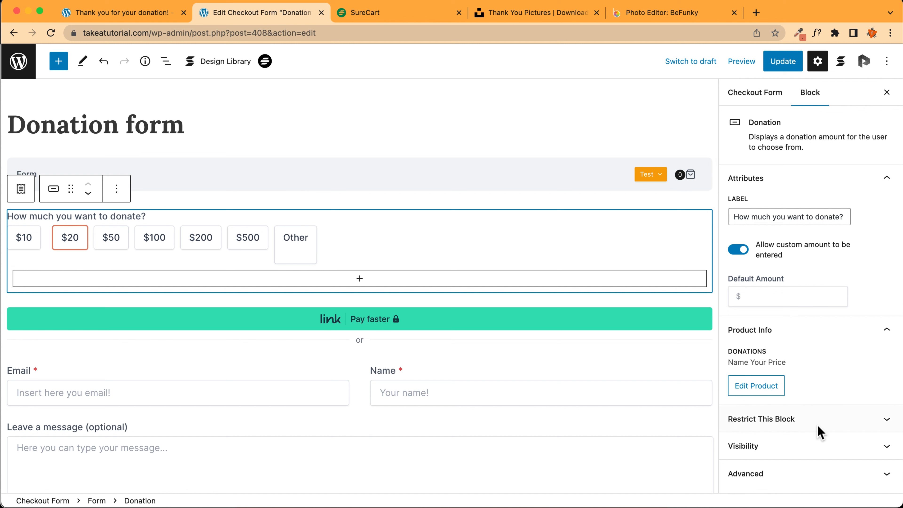
click(21, 189)
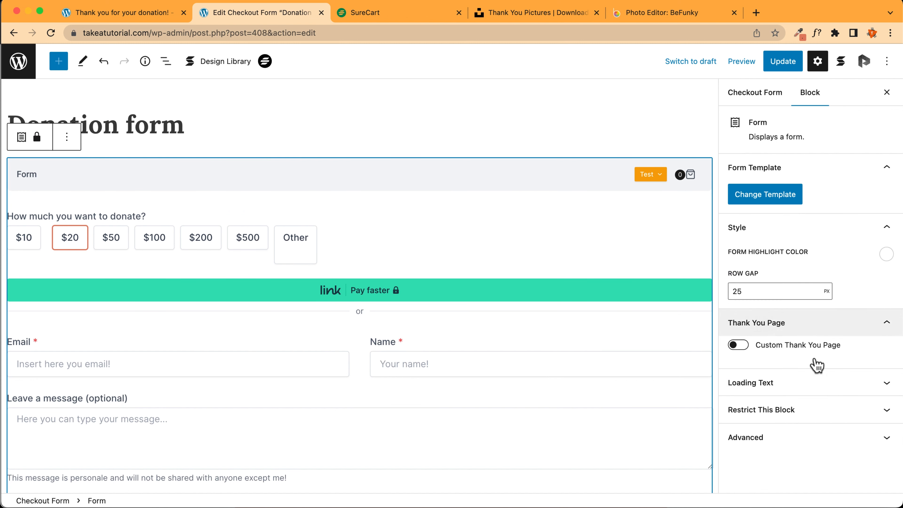
Set 'Thank you for your donation!' as the form's custom thank-you page and update
click(736, 347)
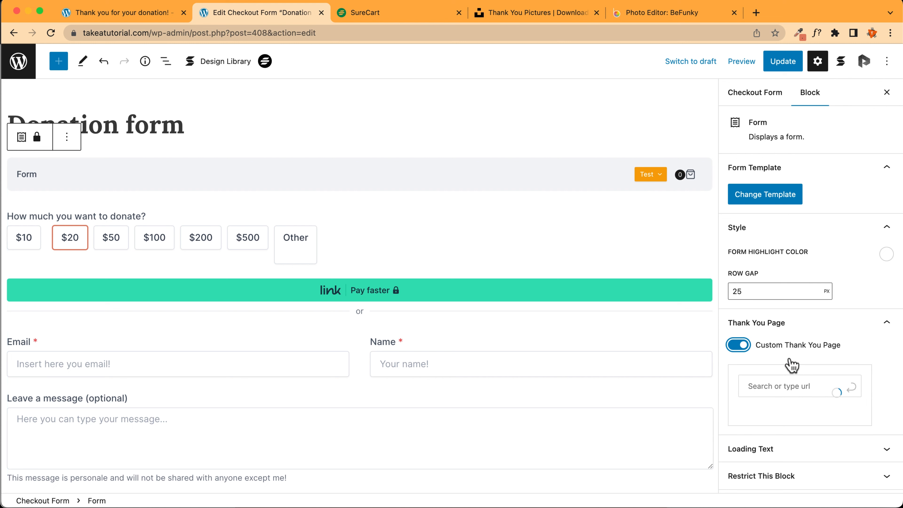
click(782, 387)
text(thank)
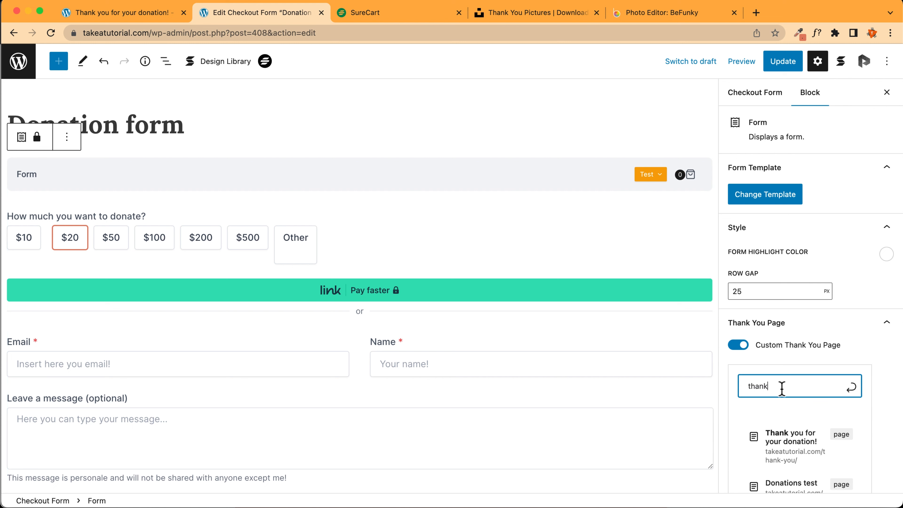
text( you)
scroll(787, 354, down, 2)
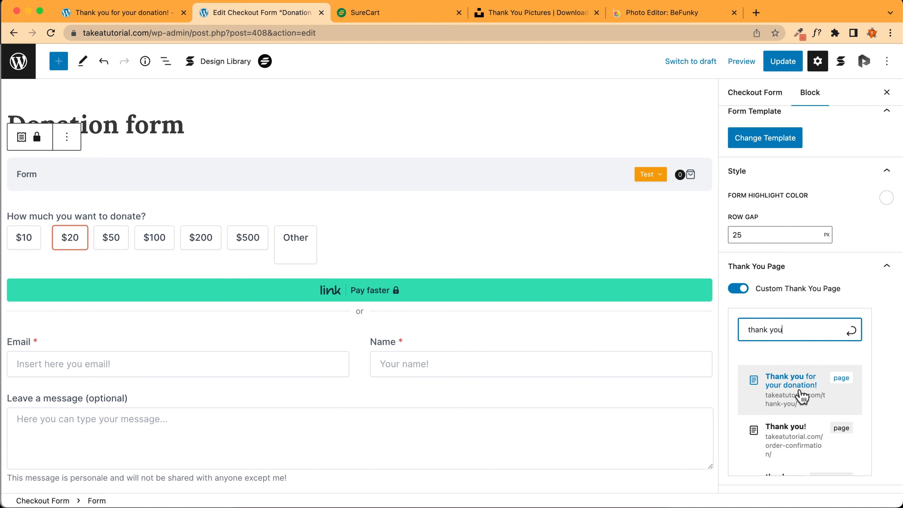
click(802, 397)
click(784, 61)
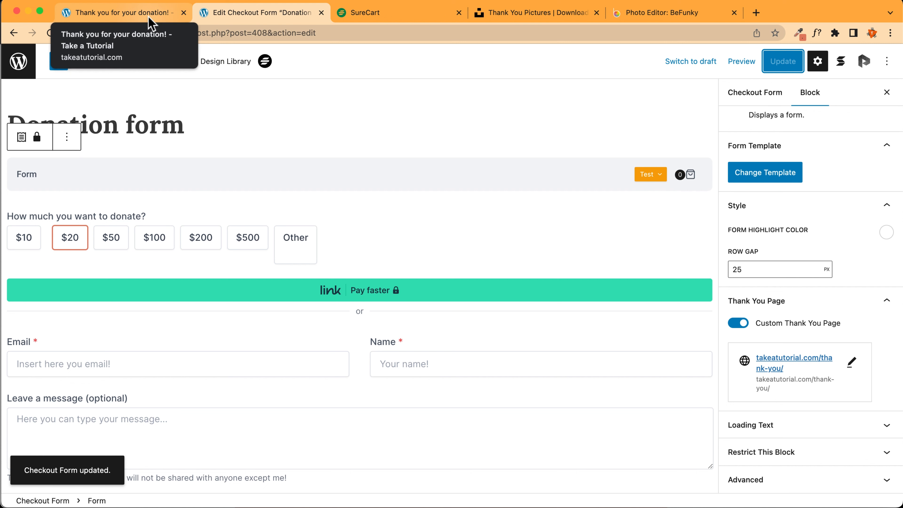
click(158, 14)
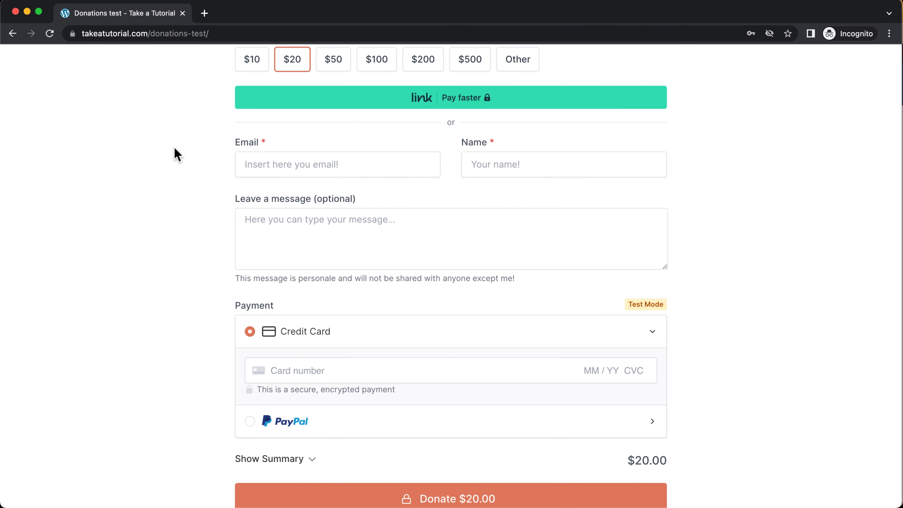
Reload the Donations test page in the incognito window with Cmd+R
key(super+r)
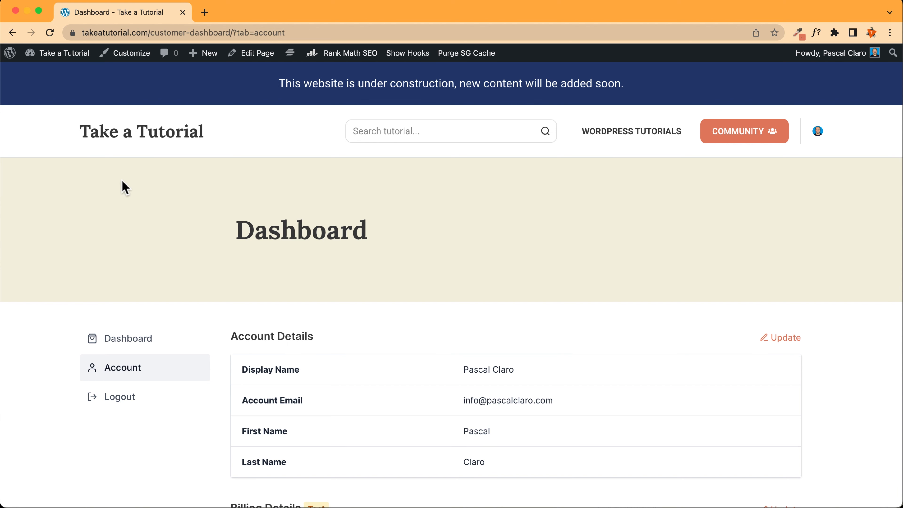
Review the four paid donations in Donations History, then go back to the WordPress admin dashboard
scroll(76, 276, down, 2)
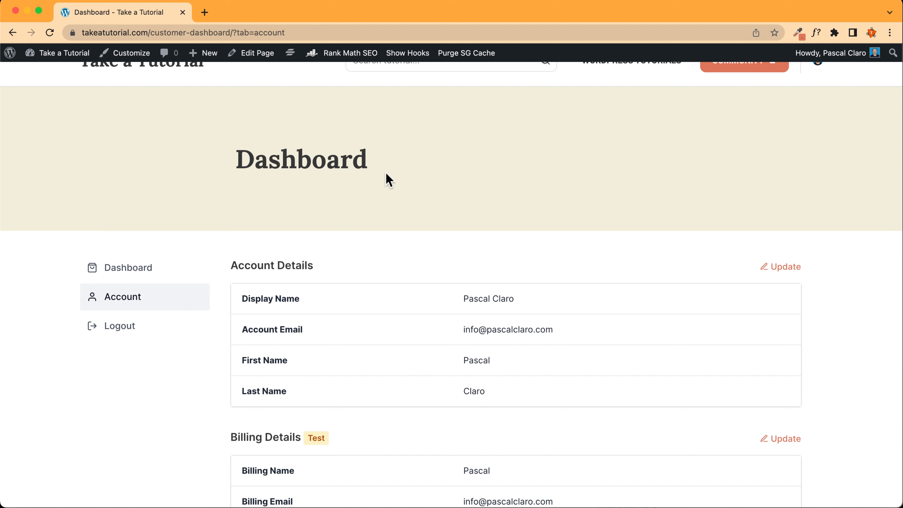
scroll(71, 181, up, 2)
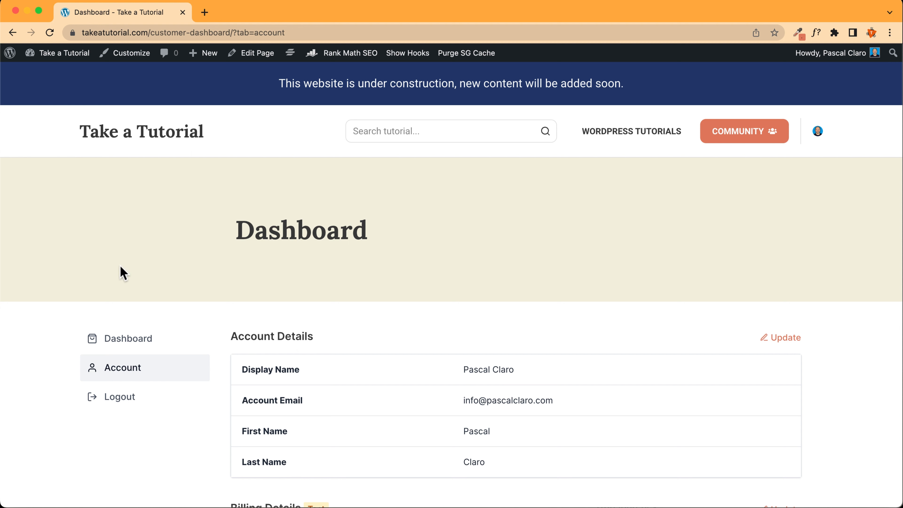
click(130, 342)
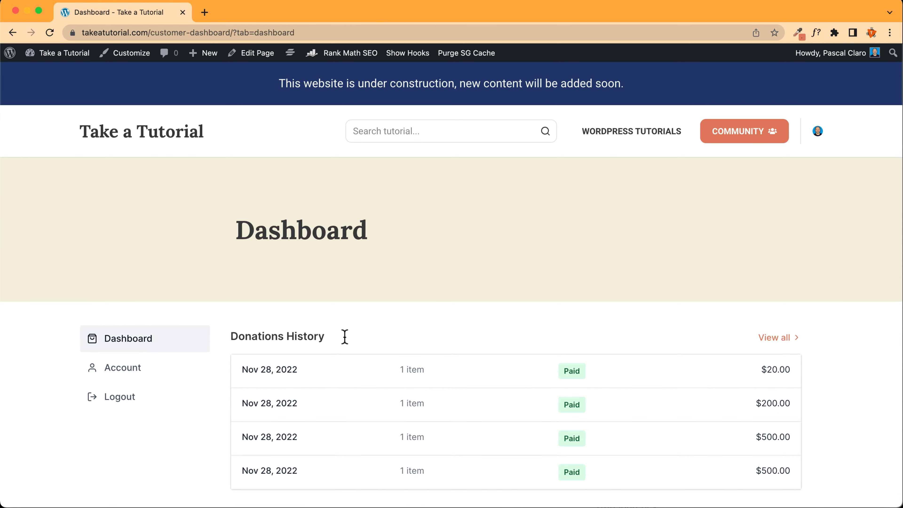
drag(345, 336, 242, 336)
click(238, 287)
click(62, 68)
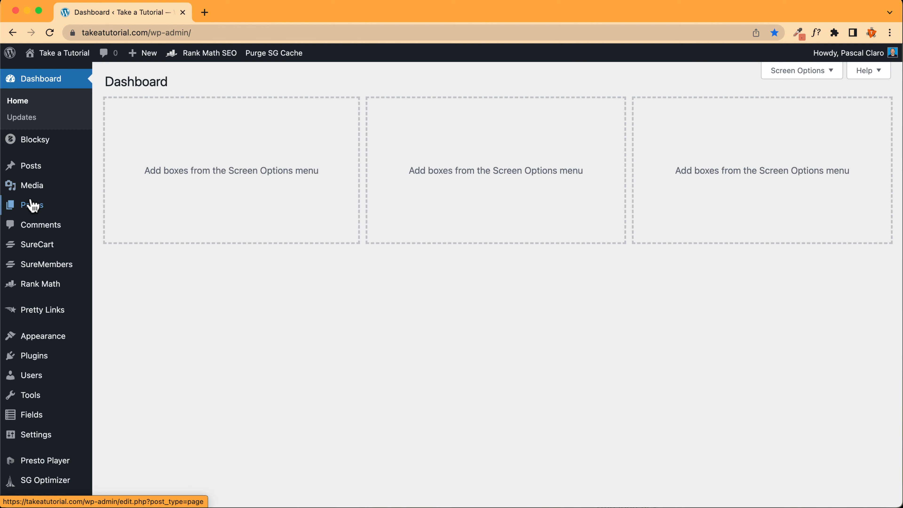
Open the Dashboard page in the editor, keep the heading as 'Donations History', and save
click(32, 205)
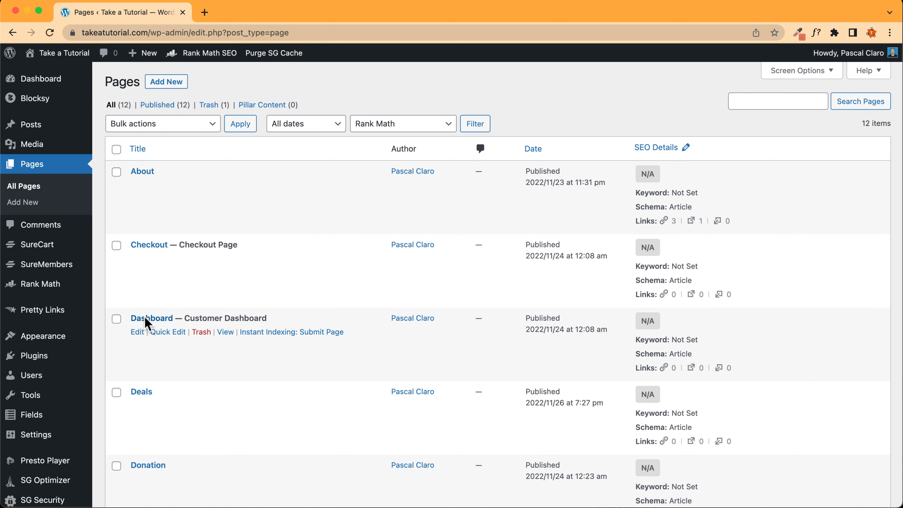
click(159, 320)
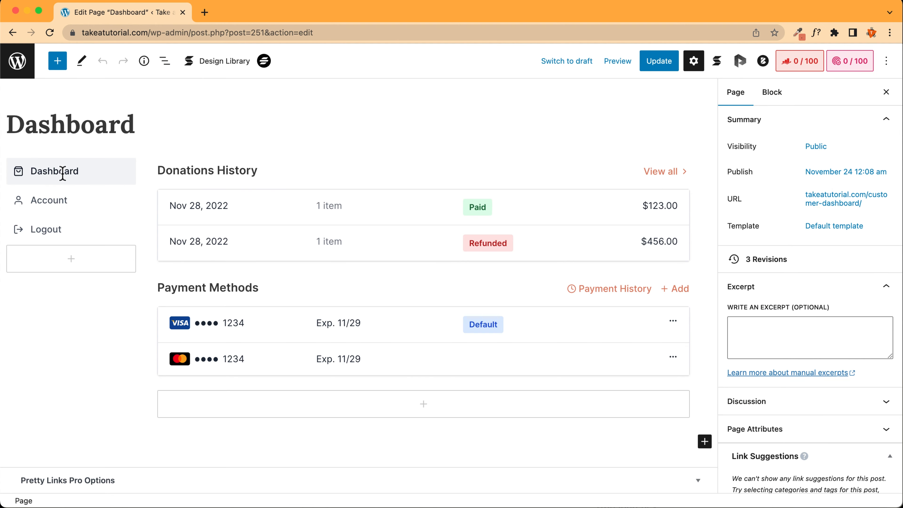
click(257, 172)
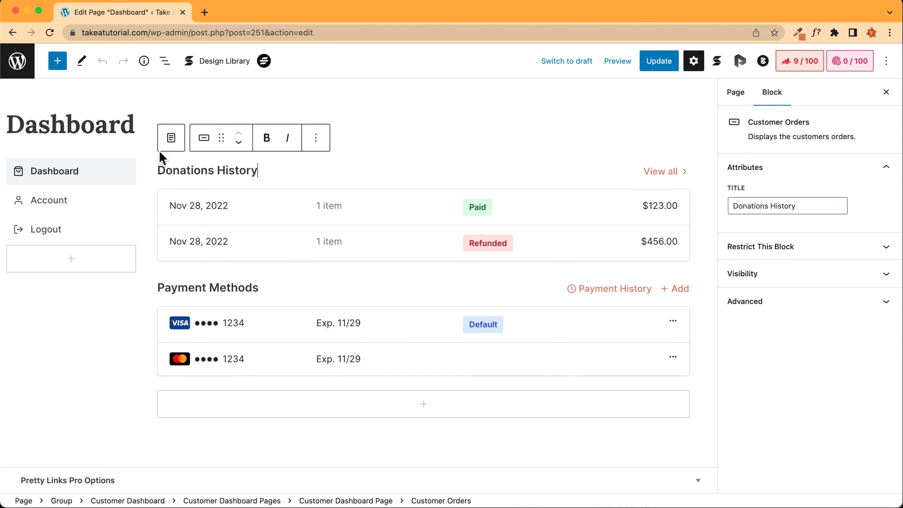
double_click(197, 170)
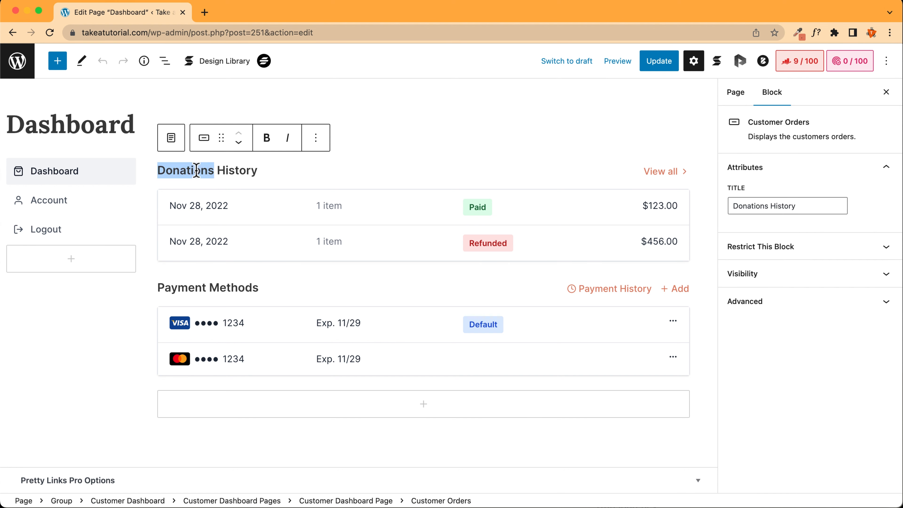
text(Ord)
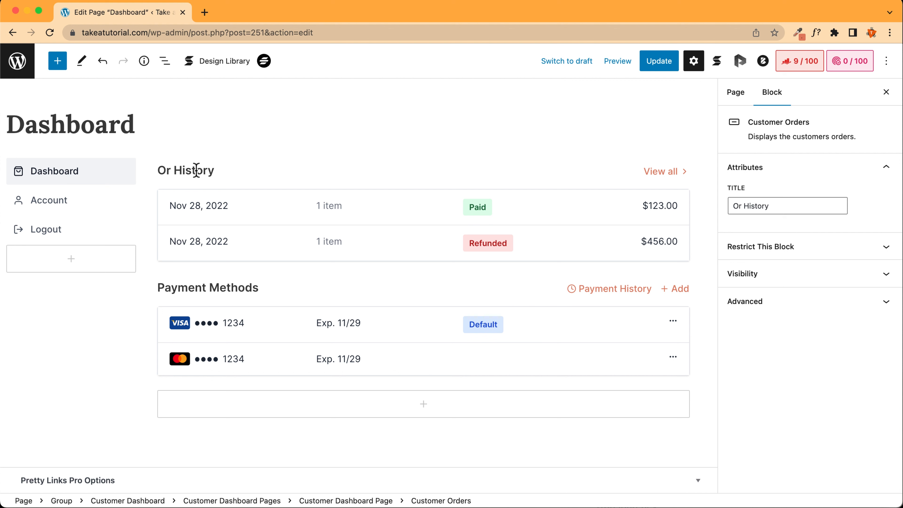
text(ers)
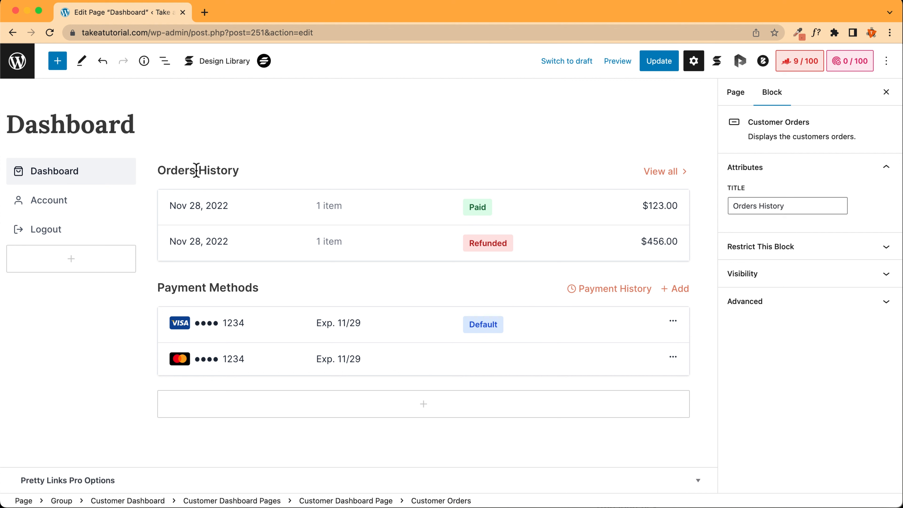
key(BackSpace)
key(BackSpace)
key(BackSpace)
key(BackSpace)
key(BackSpace)
key(BackSpace)
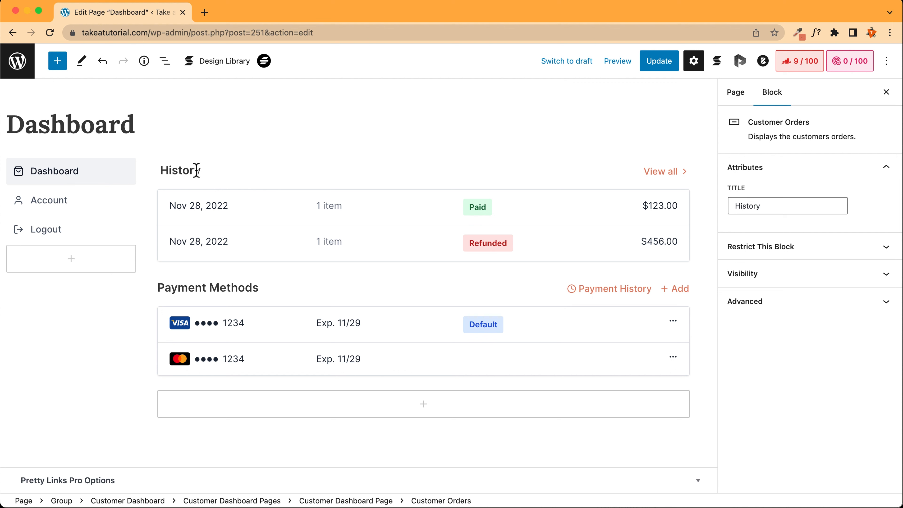
text(Donation )
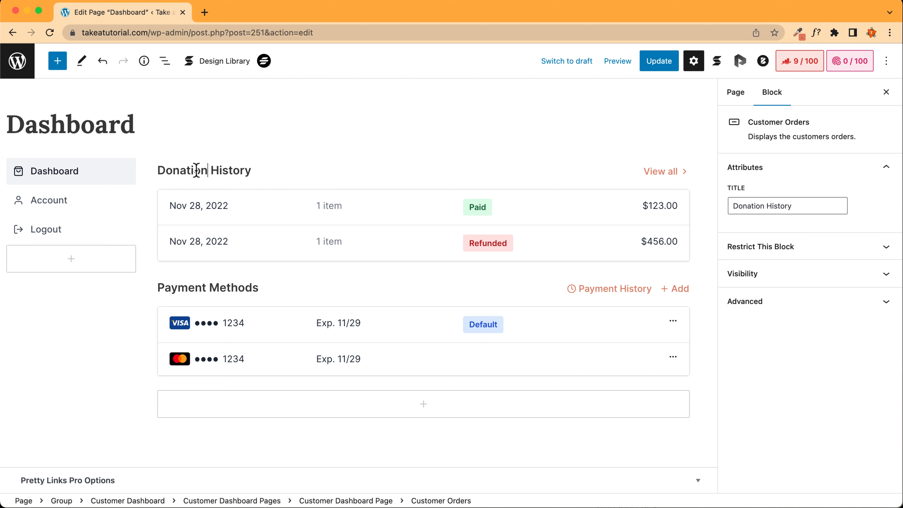
text(s)
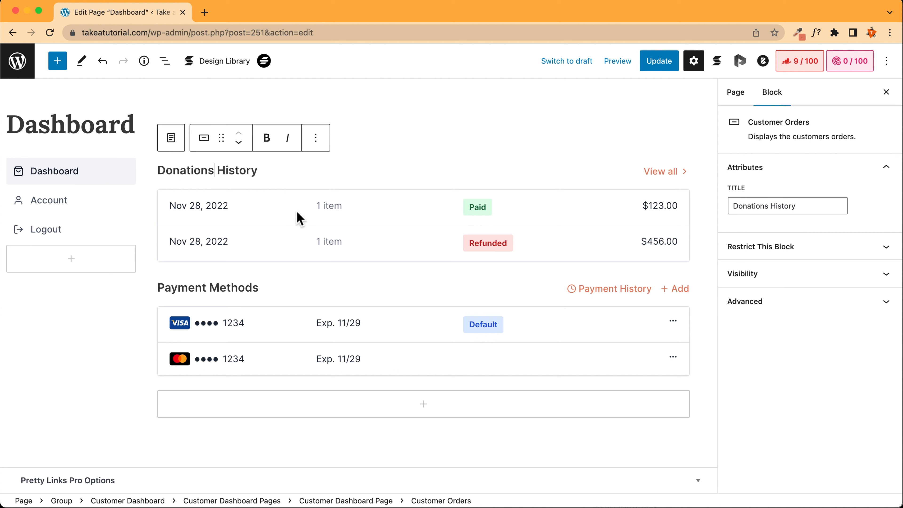
click(671, 65)
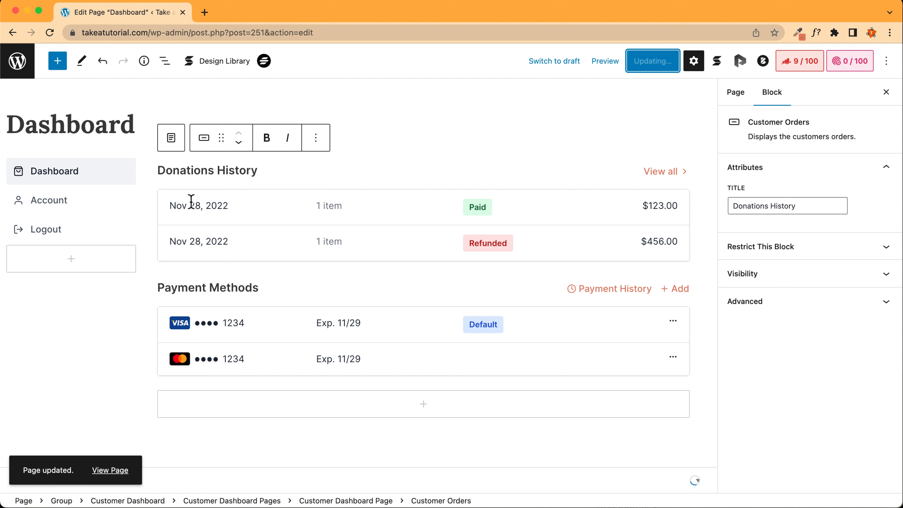
Remove the Payment Methods block, undo the removal, and view the Account tab
click(270, 289)
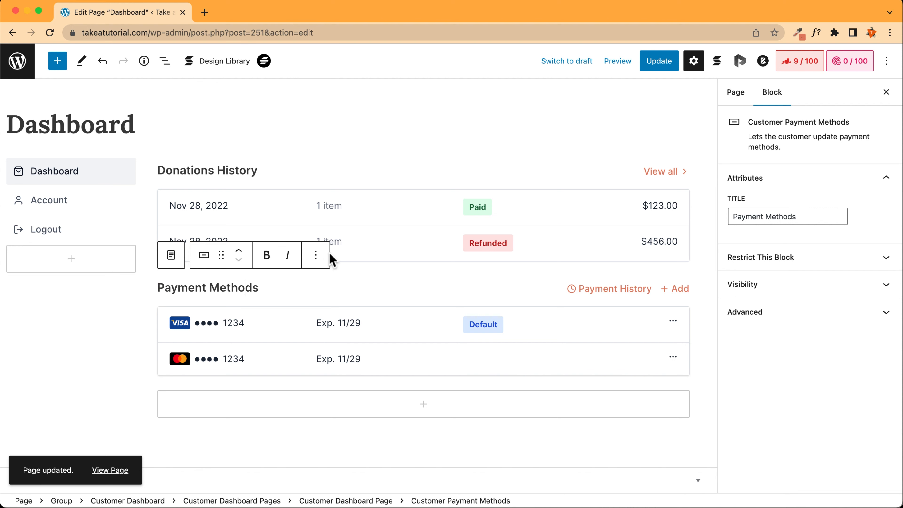
click(320, 256)
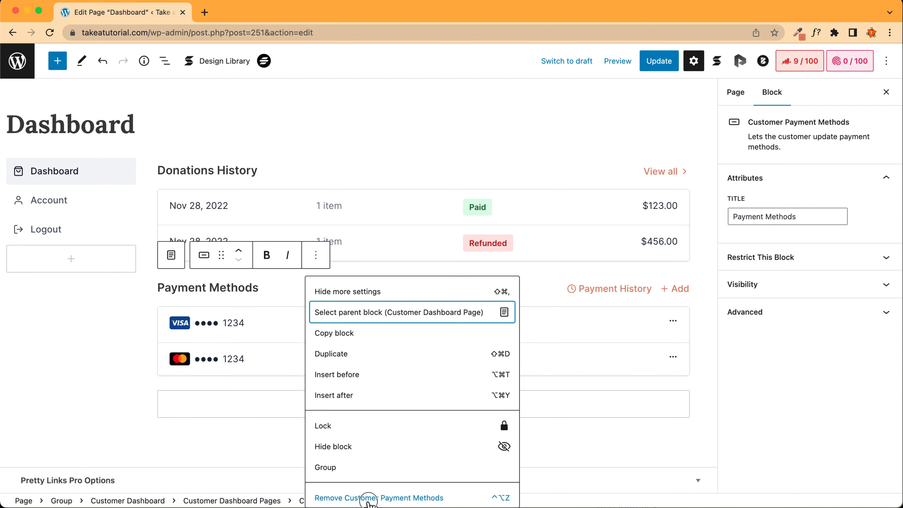
click(365, 497)
click(103, 63)
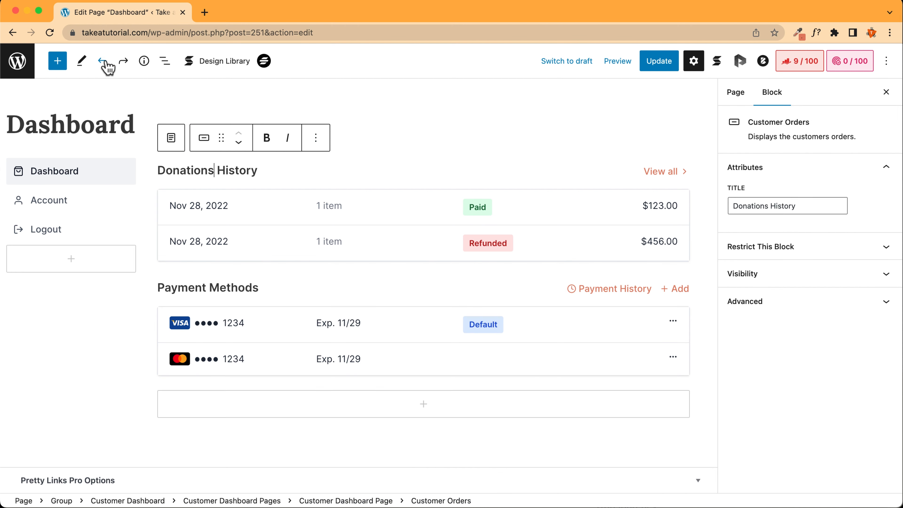
click(53, 202)
scroll(361, 323, down, 3)
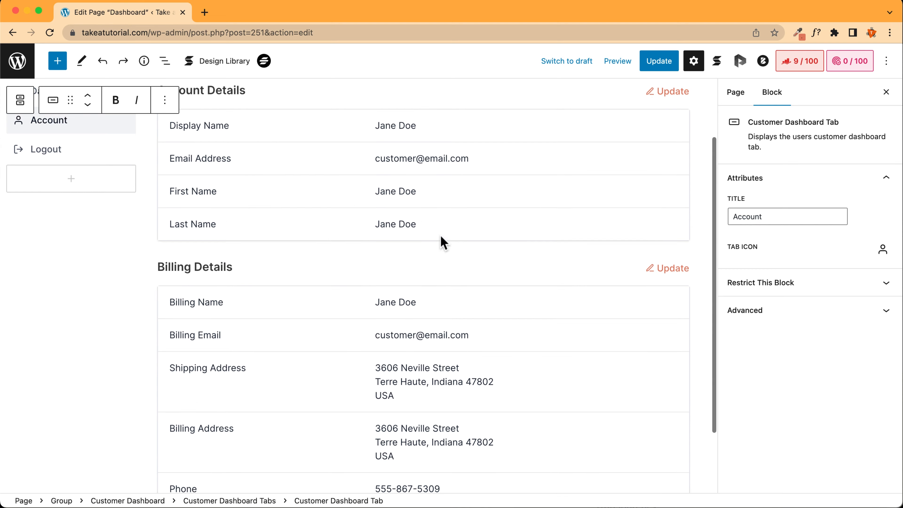
scroll(147, 246, up, 3)
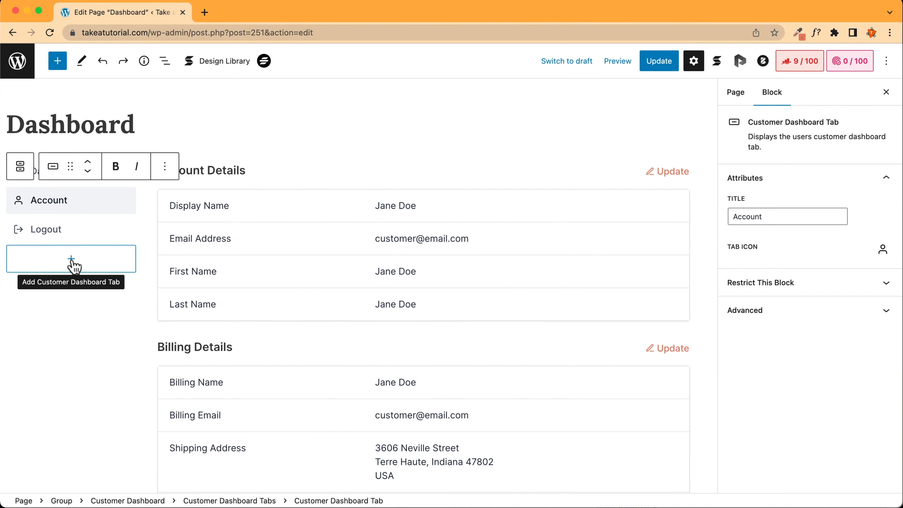
Add a new dashboard tab named 'More info' containing a 'More info!' heading
click(74, 266)
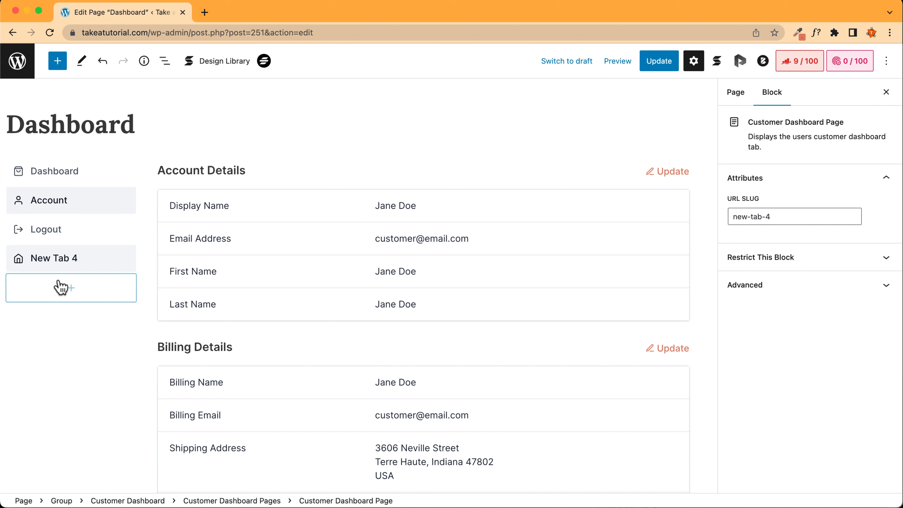
click(70, 264)
triple_click(71, 261)
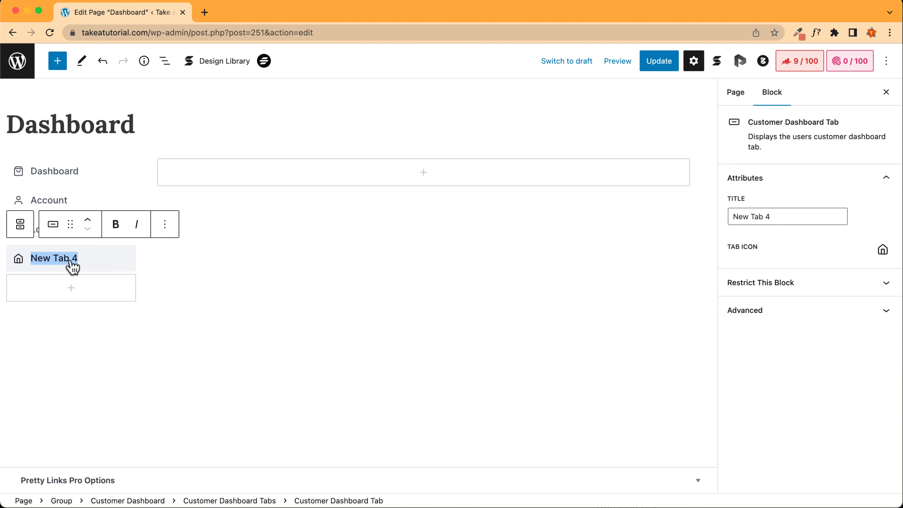
text(M)
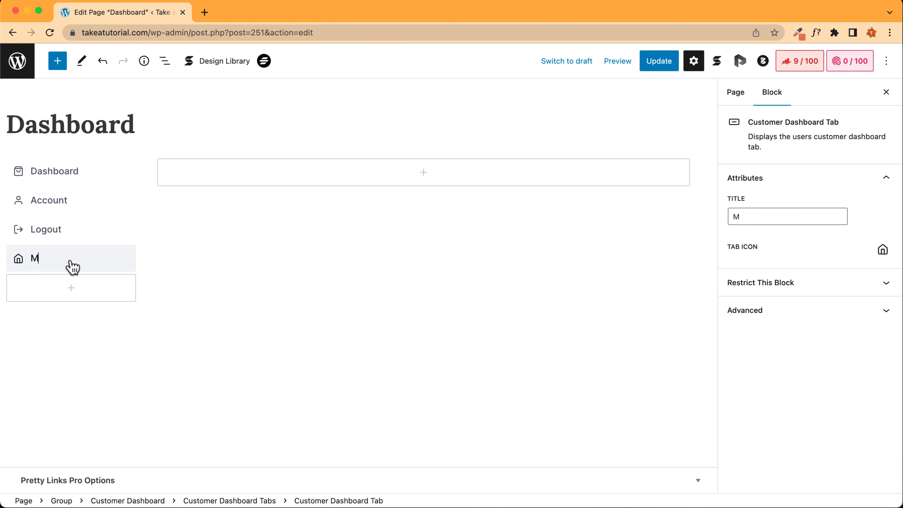
text(ore info)
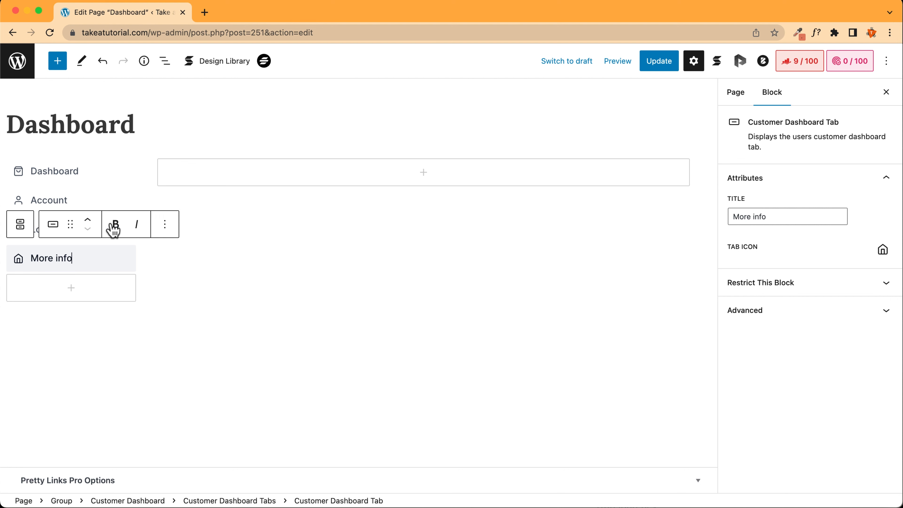
click(431, 178)
click(410, 269)
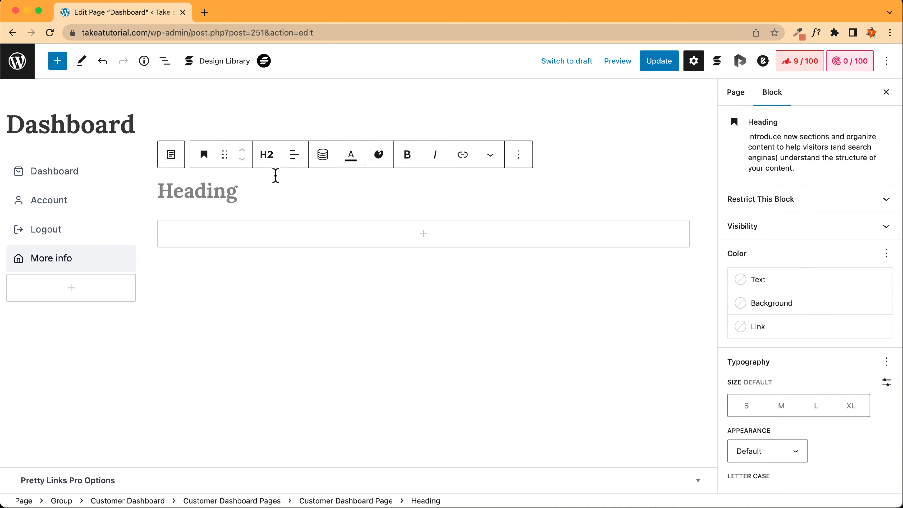
text(More info!)
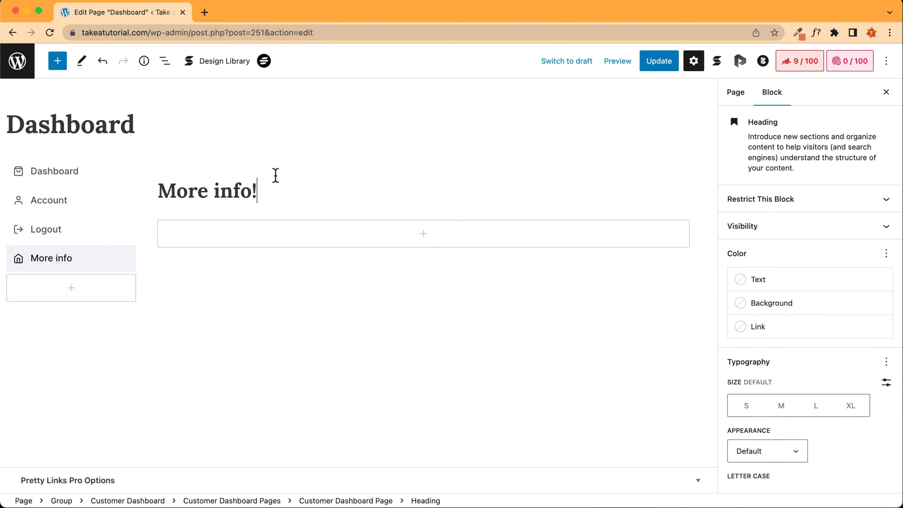
Insert the typewriter thank-you image from the Media Library, update the page, and view it live
click(290, 237)
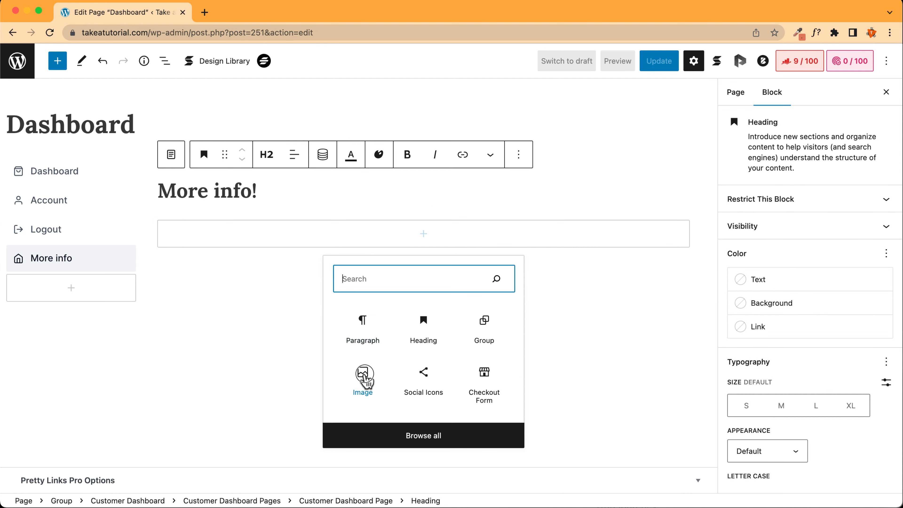
click(363, 376)
click(240, 302)
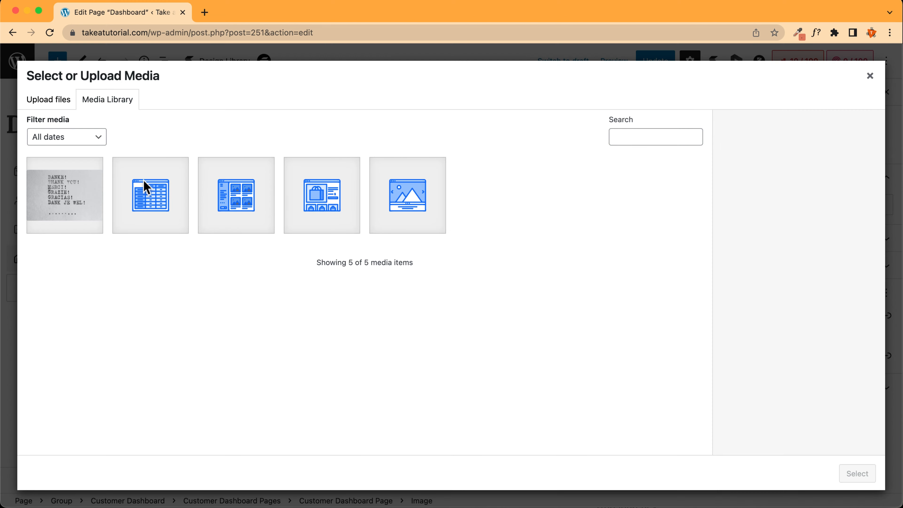
click(84, 205)
click(848, 477)
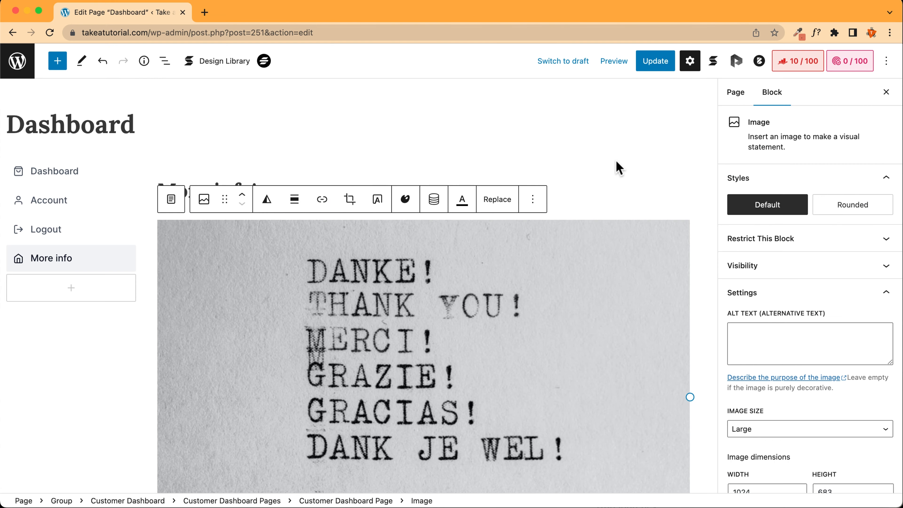
click(672, 64)
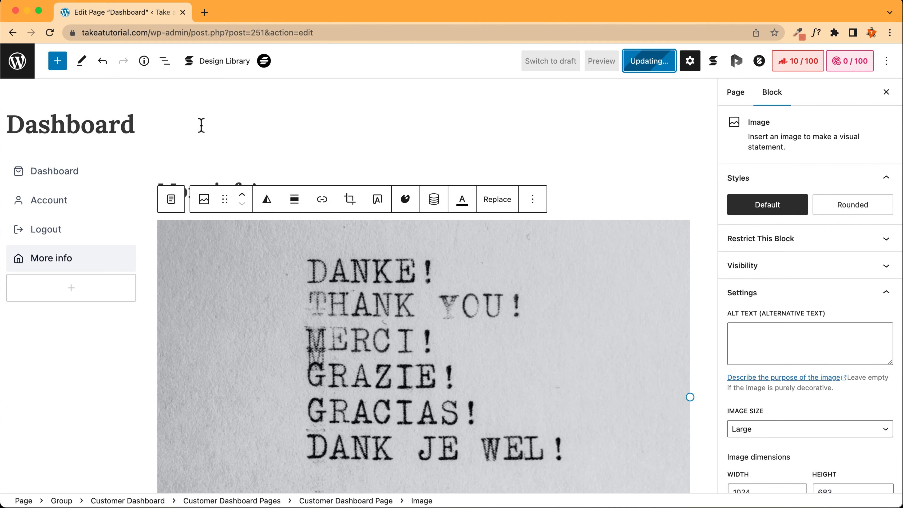
click(63, 174)
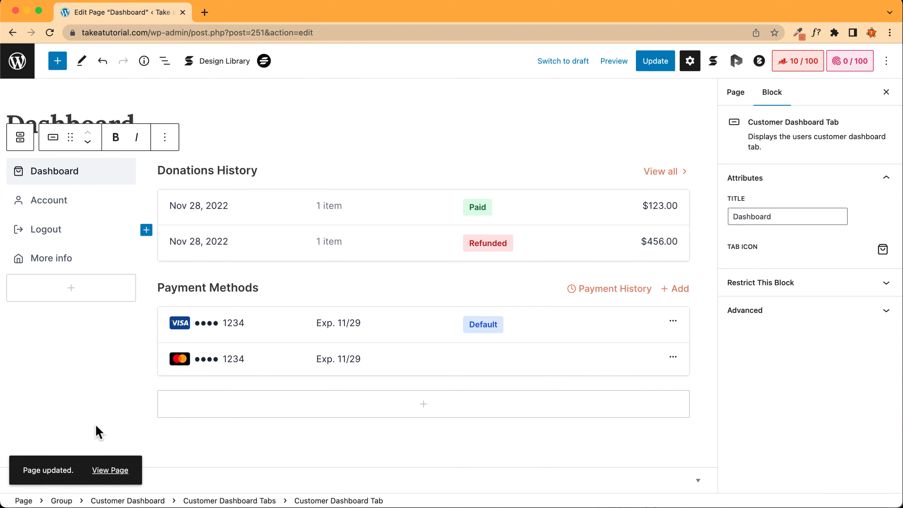
click(110, 471)
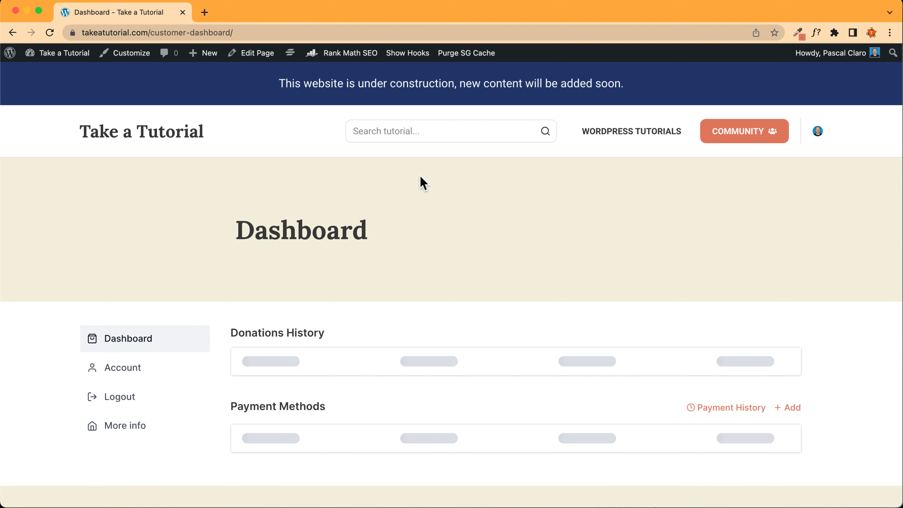
View the More info tab on the live dashboard, then switch to the incognito Donations test window
scroll(111, 221, down, 4)
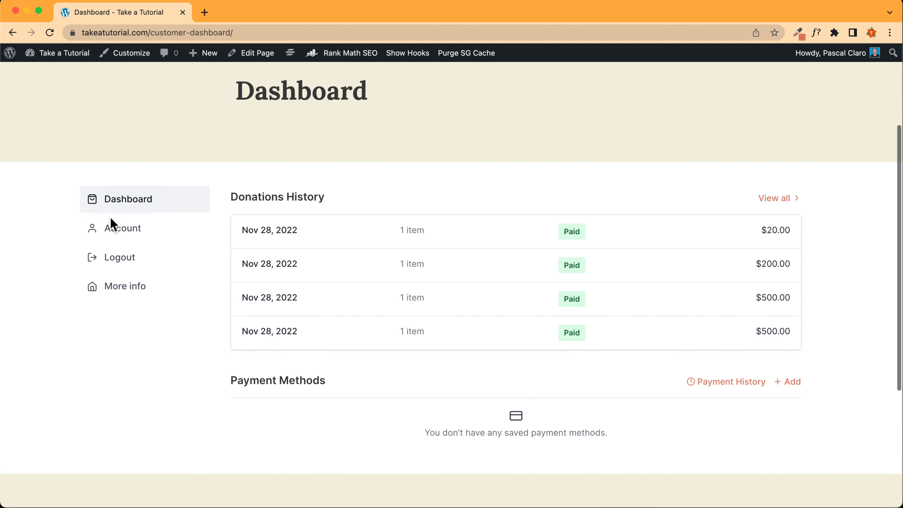
click(120, 287)
scroll(140, 263, down, 1)
scroll(141, 263, down, 4)
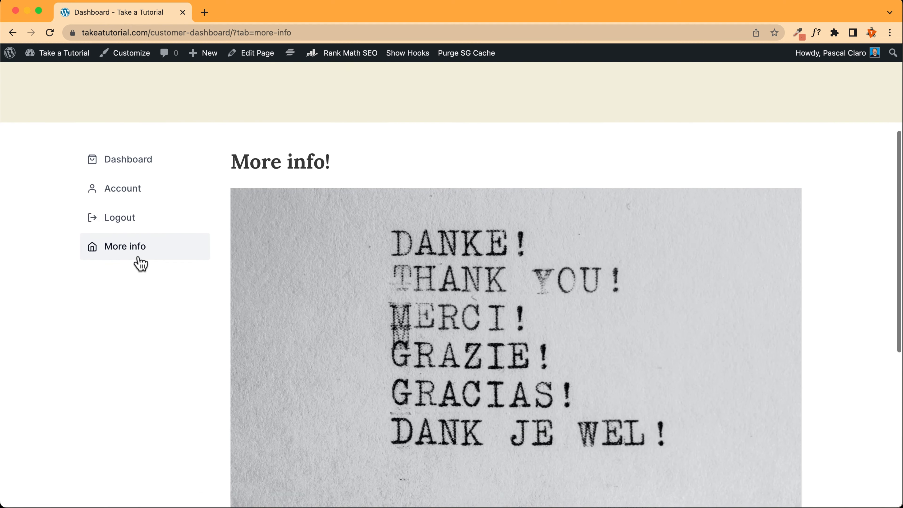
scroll(139, 255, up, 5)
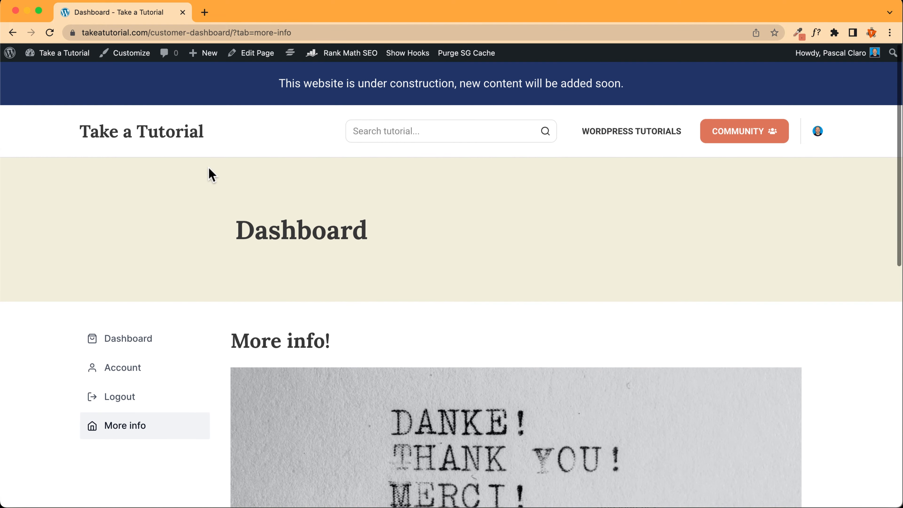
key(ctrl+Up)
click(494, 253)
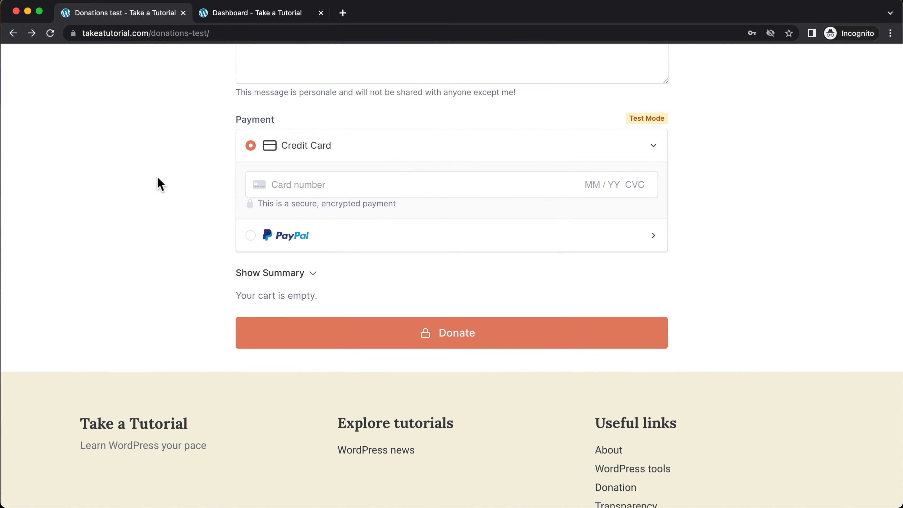
scroll(157, 183, up, 12)
scroll(162, 202, down, 4)
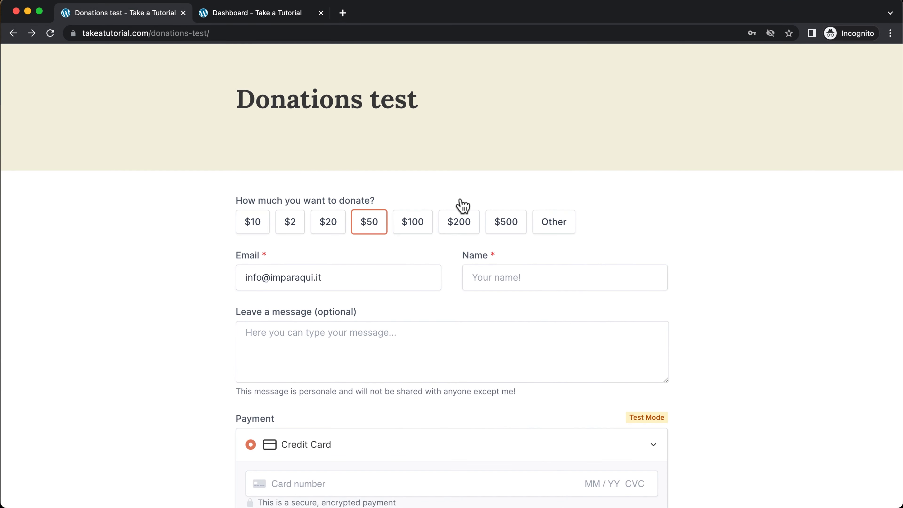
scroll(254, 245, down, 3)
click(357, 193)
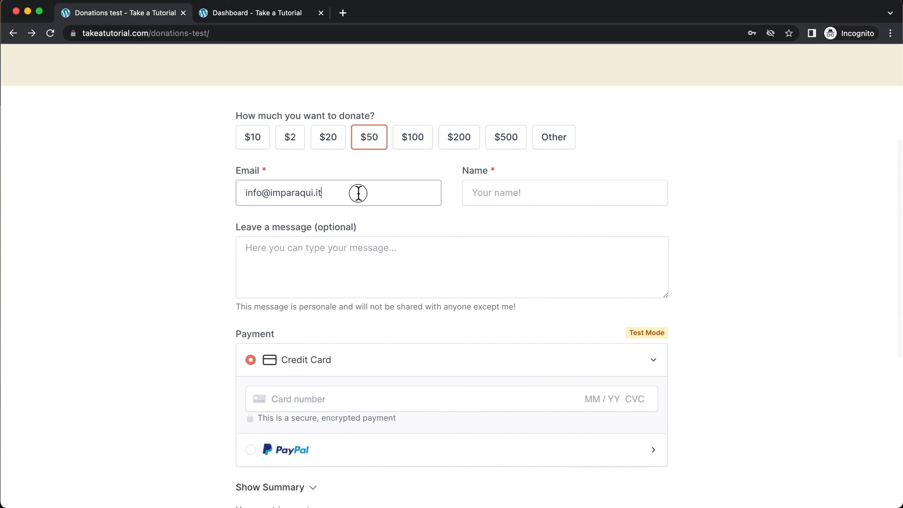
key(super+a)
scroll(365, 264, down, 1)
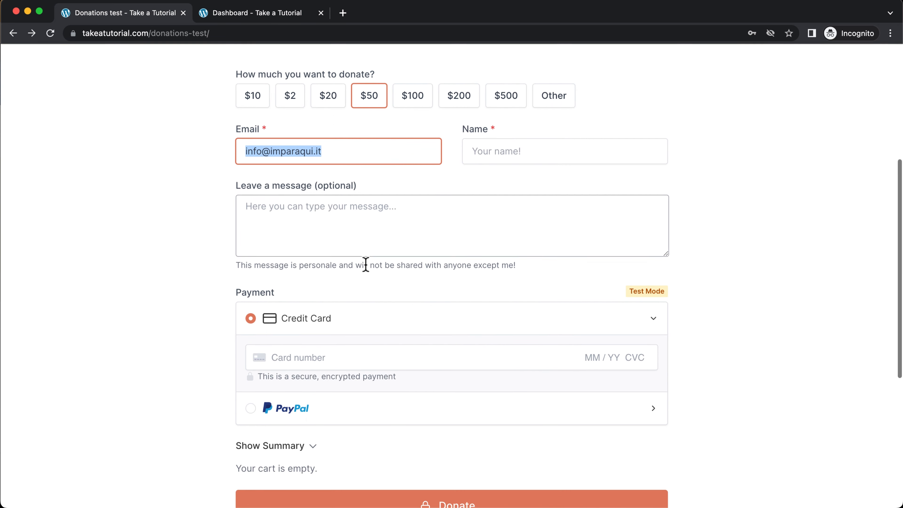
click(317, 222)
scroll(275, 200, up, 5)
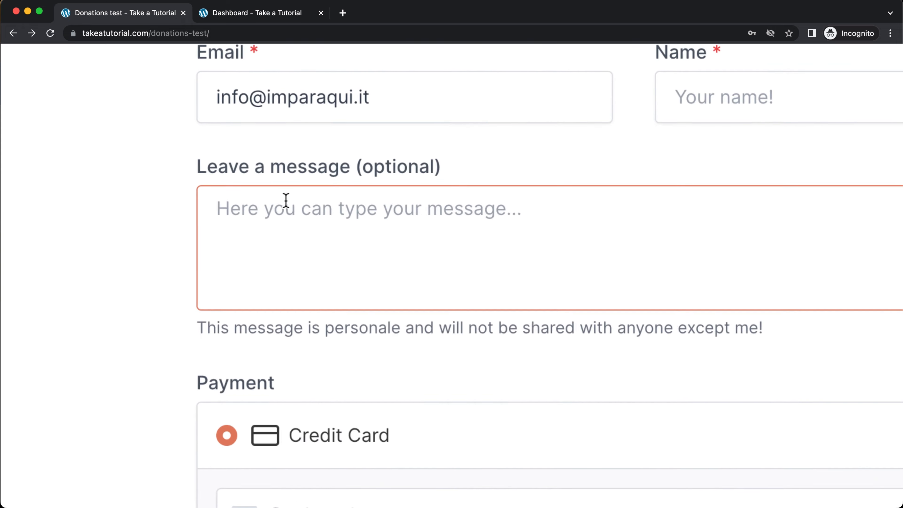
scroll(367, 216, down, 5)
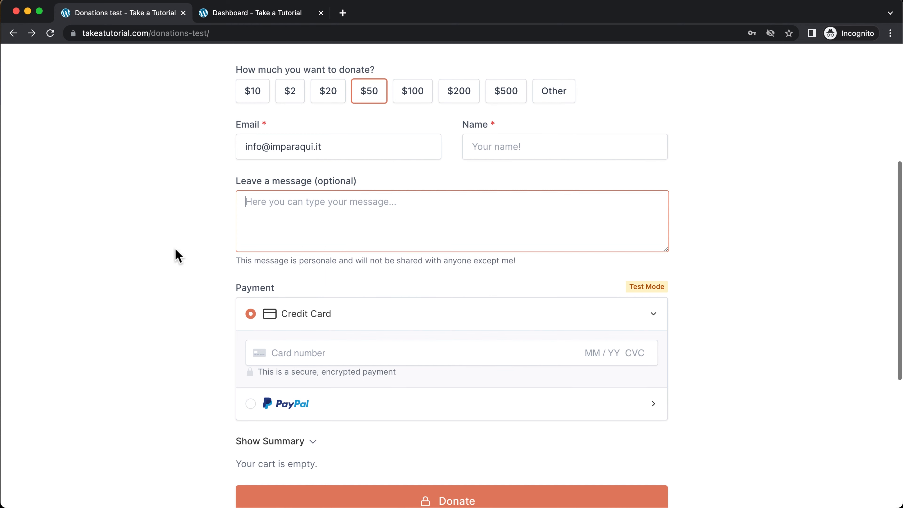
scroll(318, 268, down, 3)
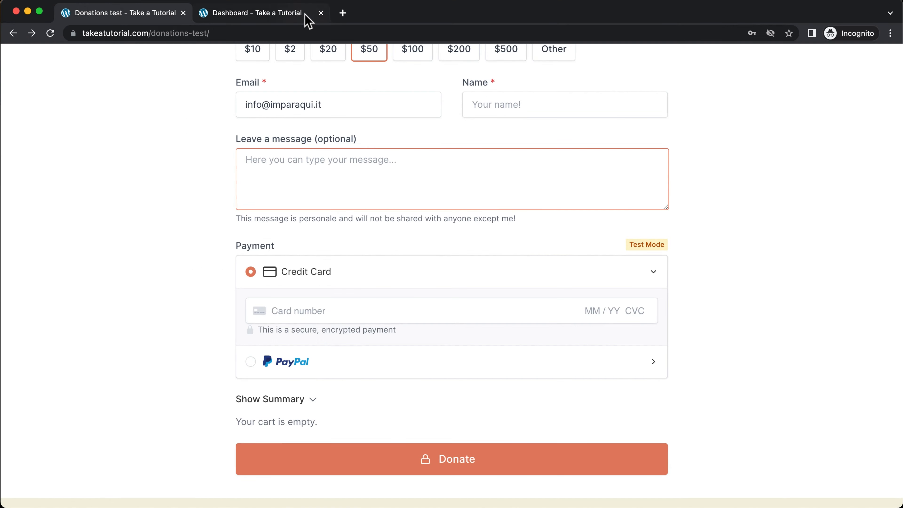
click(305, 16)
Browse the customer dashboard's Account and More info tabs, then return to the Dashboard tab
scroll(484, 329, down, 3)
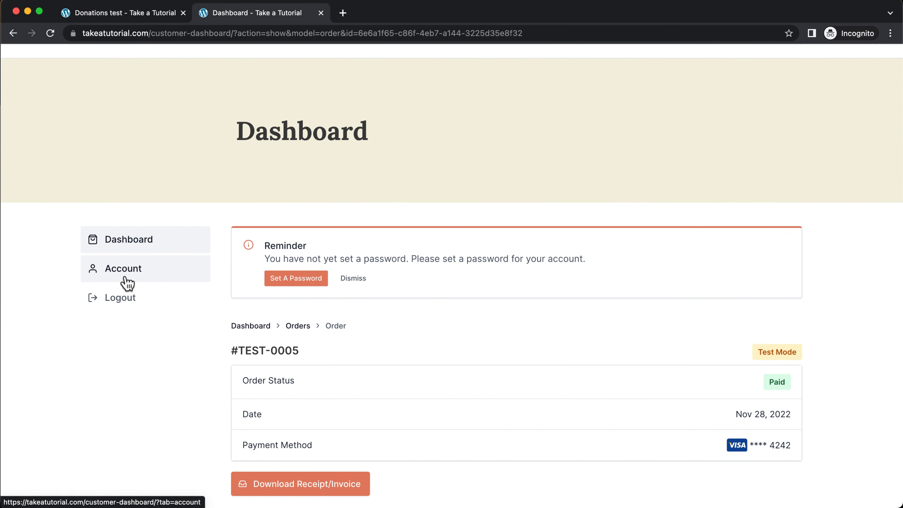
scroll(122, 279, up, 3)
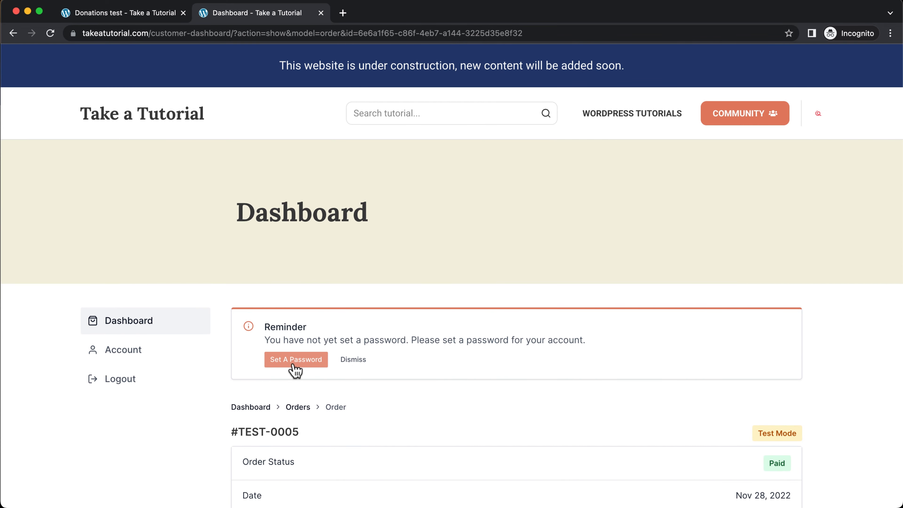
scroll(276, 366, up, 5)
scroll(279, 367, down, 5)
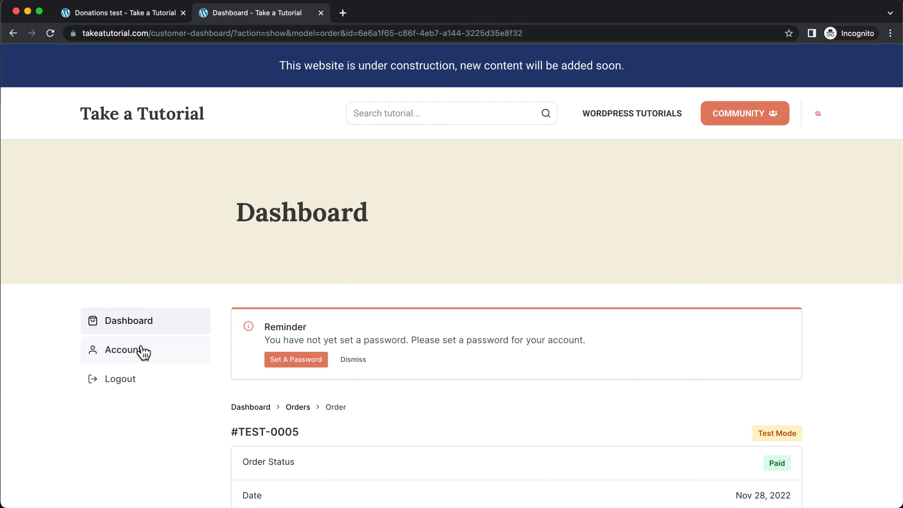
click(123, 350)
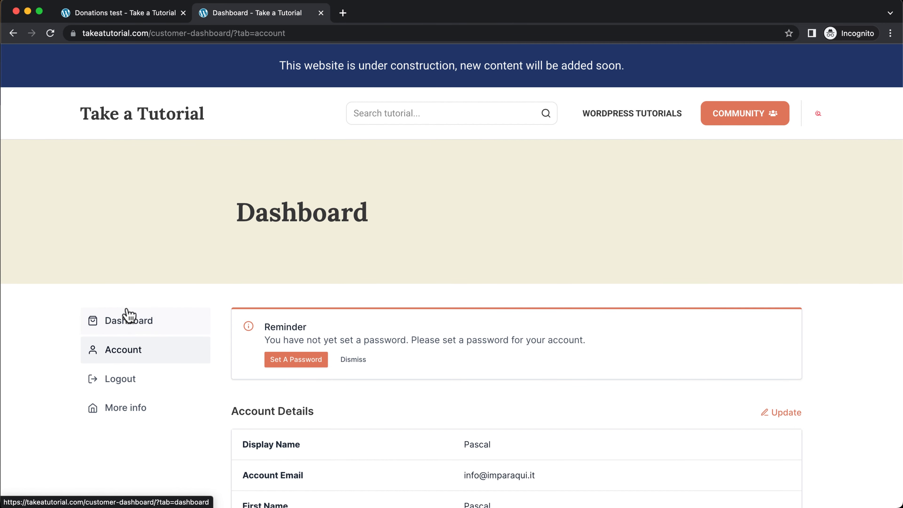
scroll(121, 317, down, 3)
click(117, 326)
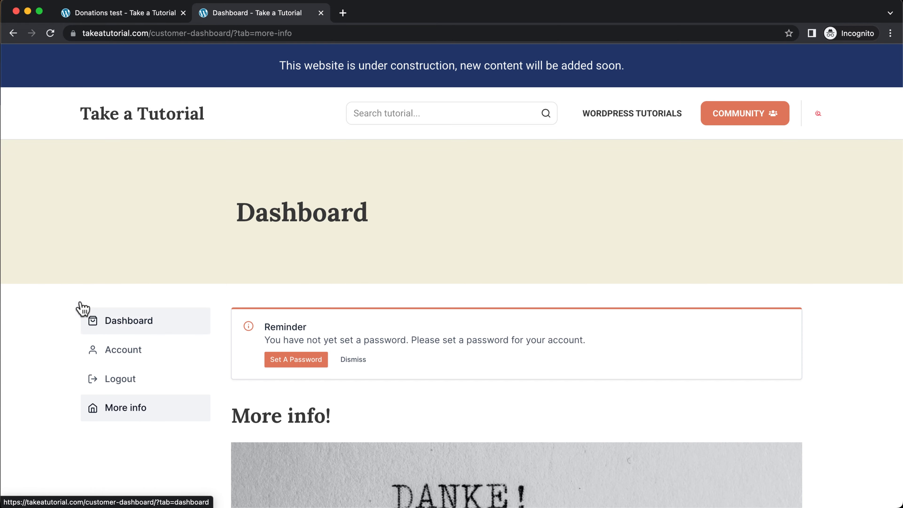
scroll(78, 300, down, 5)
scroll(78, 299, up, 5)
click(137, 329)
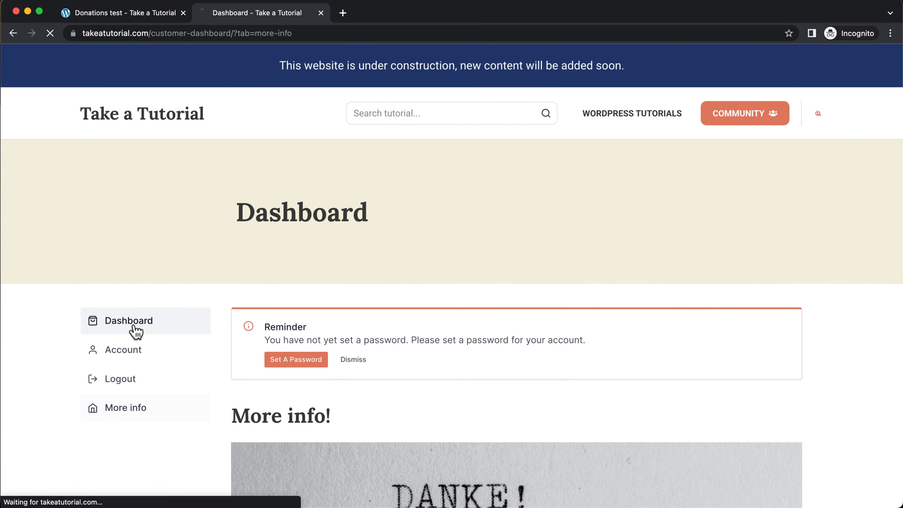
scroll(215, 339, down, 2)
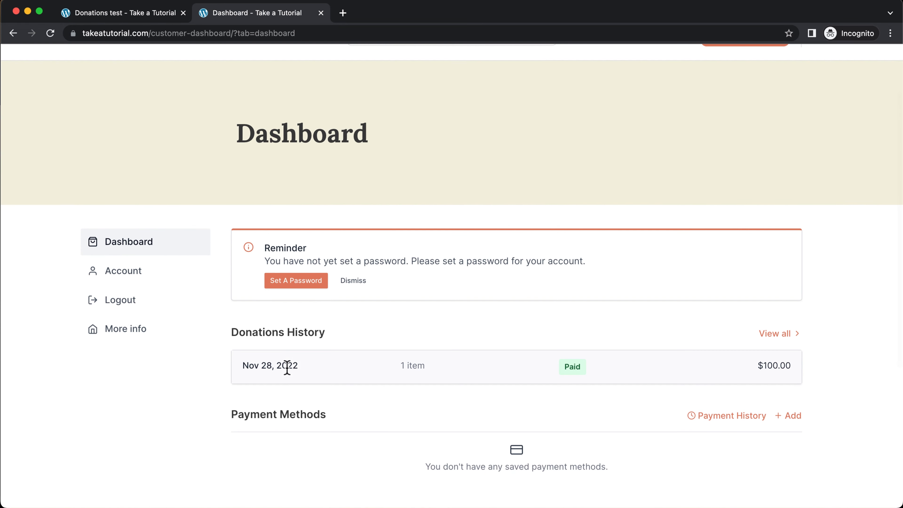
Open the Nov 28, 2022 donation's order and download its receipt/invoice PDF
click(288, 374)
scroll(491, 327, down, 3)
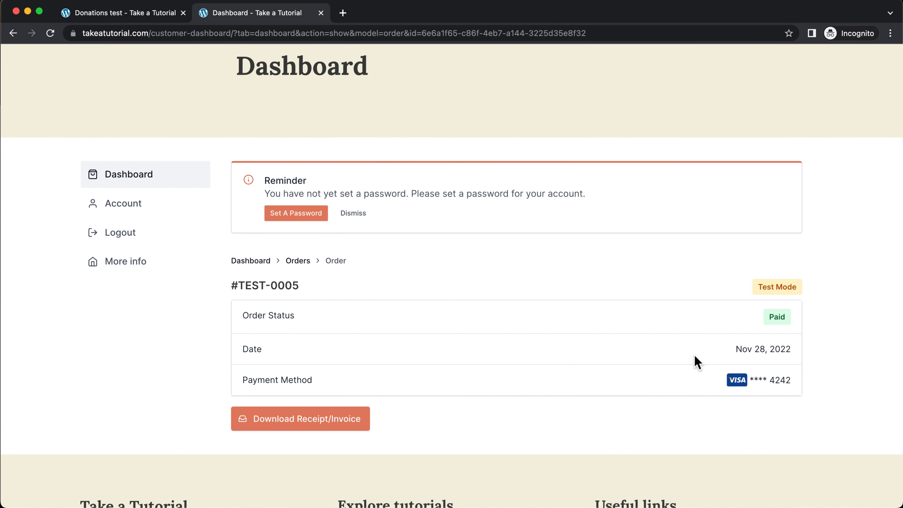
click(316, 431)
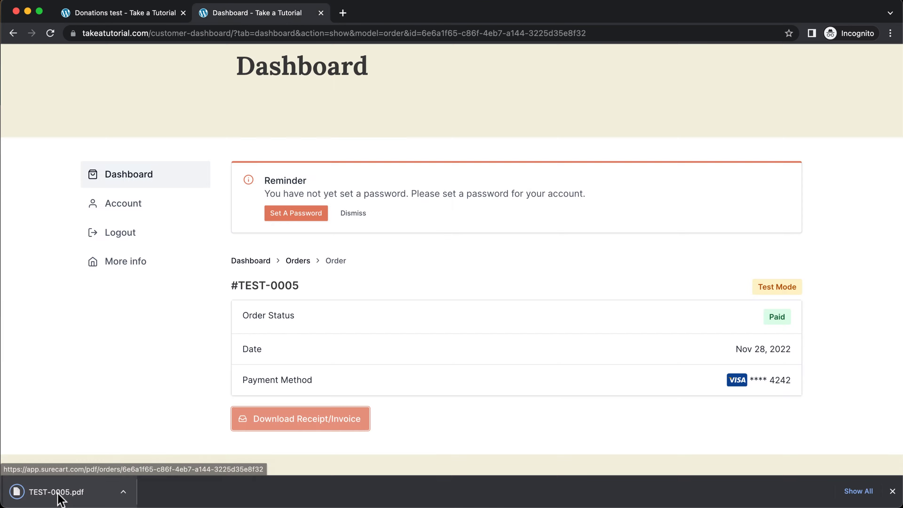
click(58, 495)
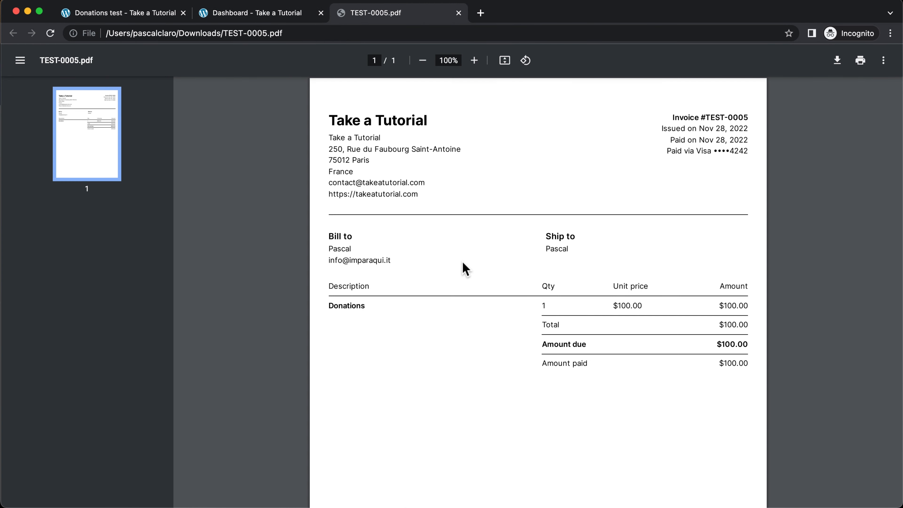
Leave the $100.00 invoice PDF and return to the Dashboard tab
click(278, 17)
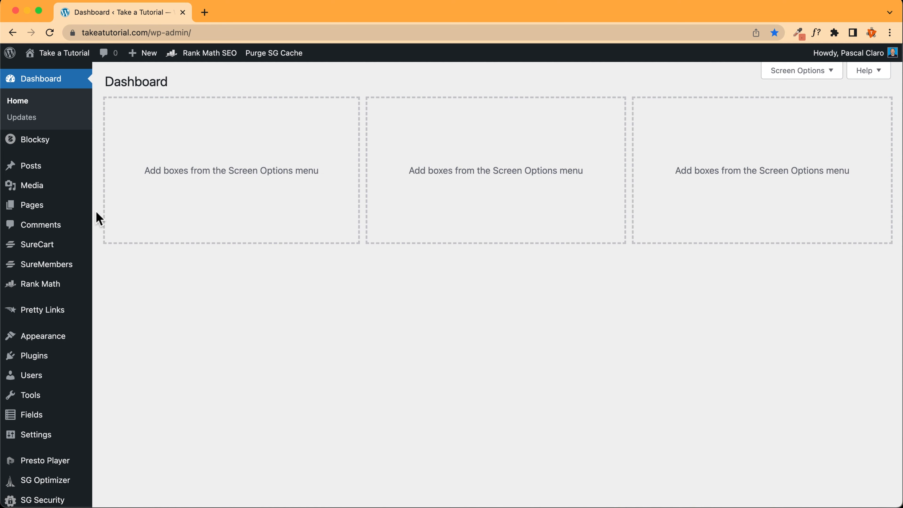
Go to SureCart Settings > Notifications and edit the Order Confirmation customer email
mouse_move(39, 246)
click(124, 407)
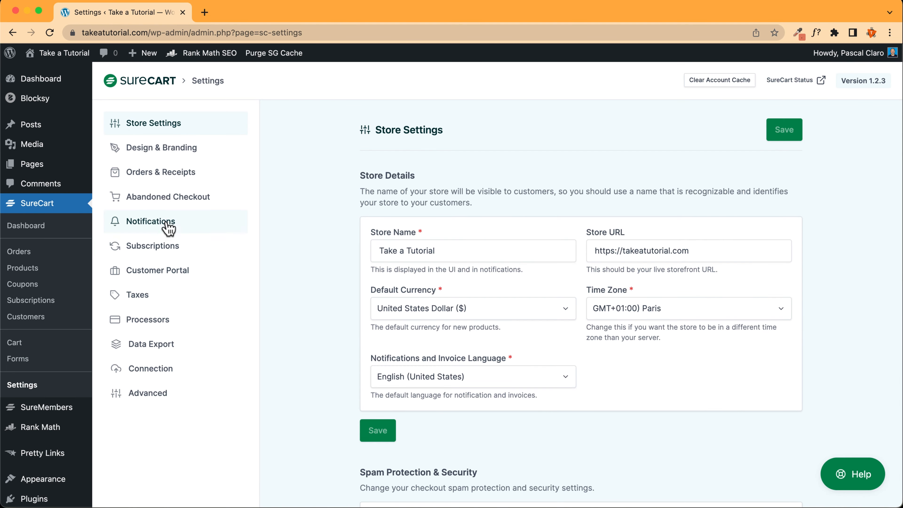
click(167, 225)
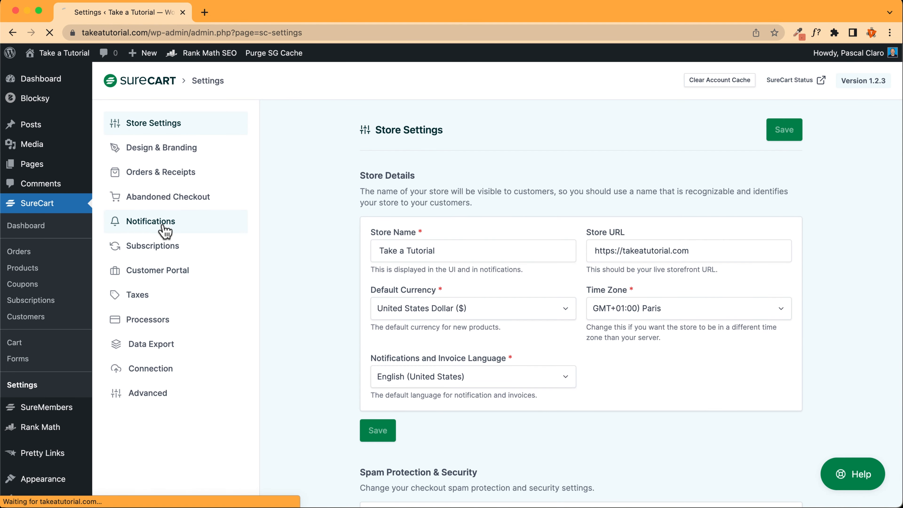
scroll(329, 245, down, 7)
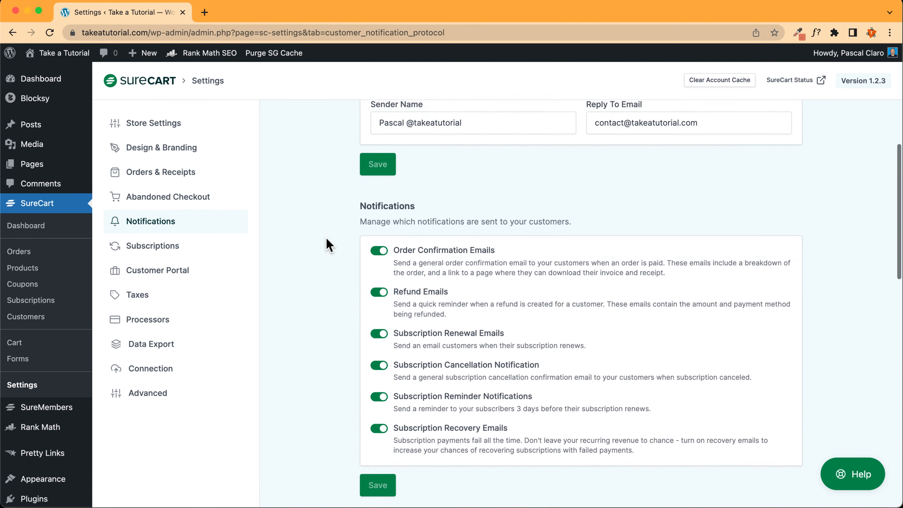
scroll(328, 245, up, 2)
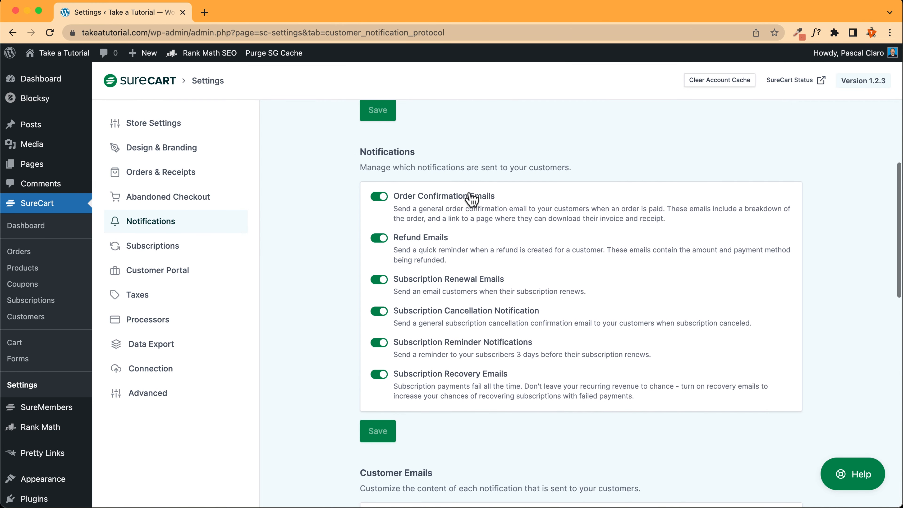
scroll(335, 209, down, 5)
scroll(334, 208, down, 5)
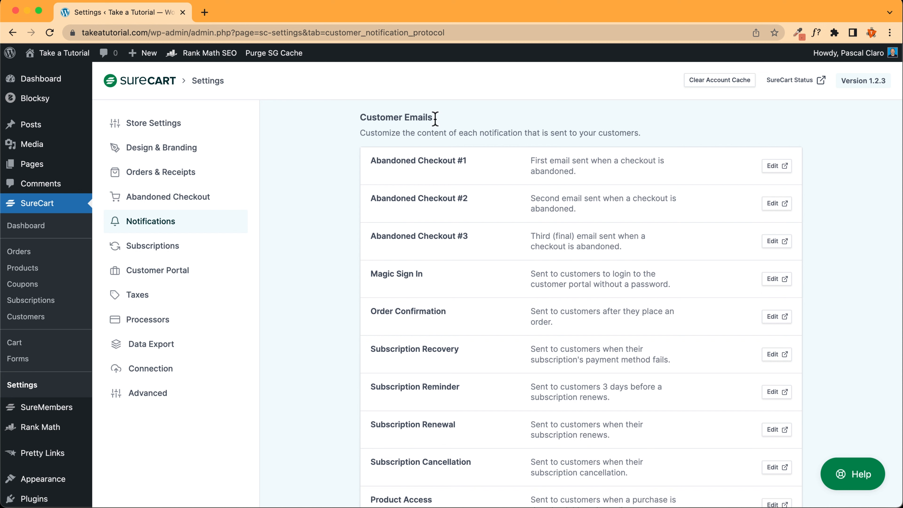
scroll(323, 228, down, 2)
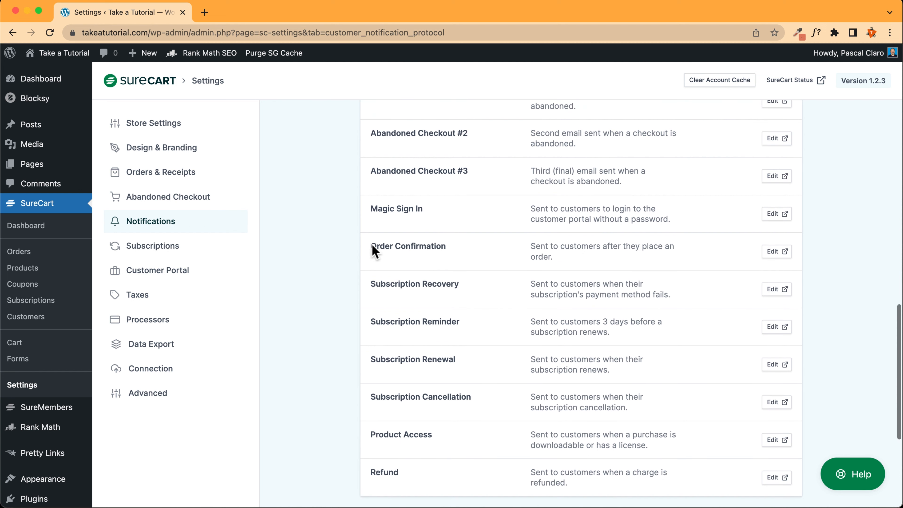
click(786, 252)
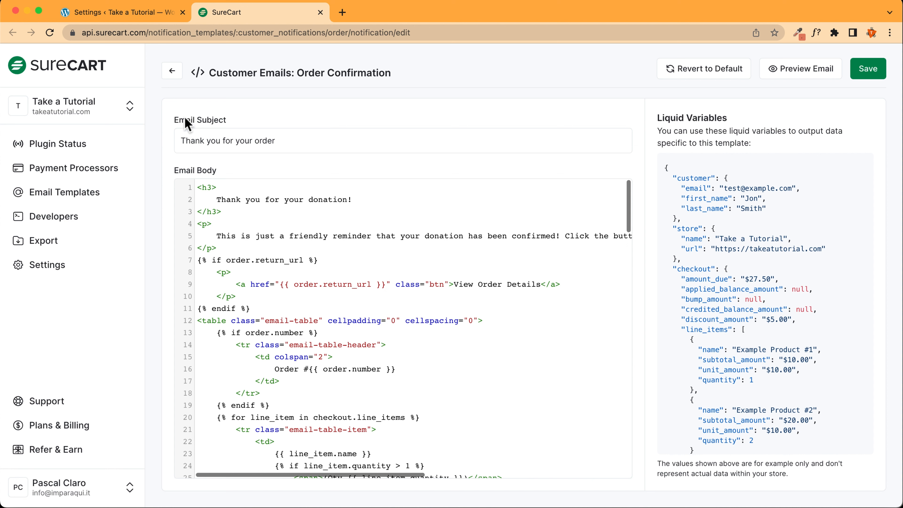
Change the subject's 'order' to 'donation!' and review the email body's heading and reminder sentence
double_click(265, 142)
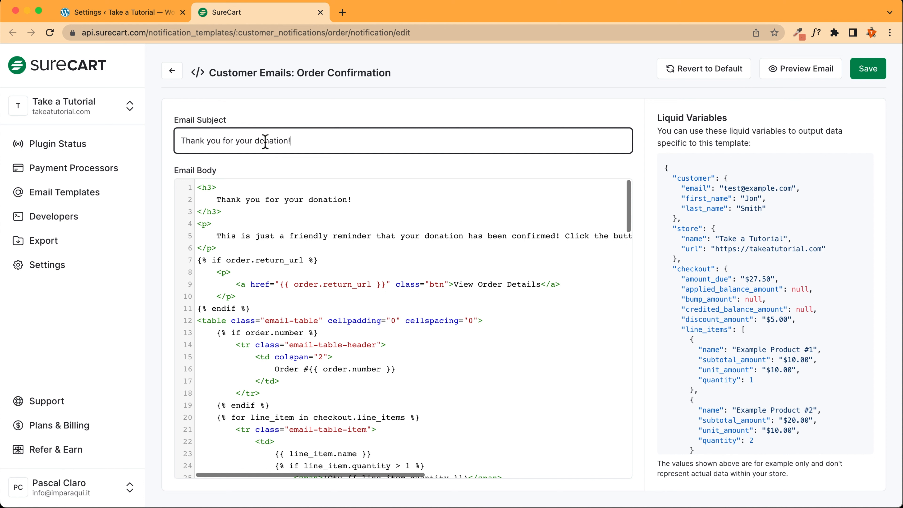
drag(354, 199, 218, 201)
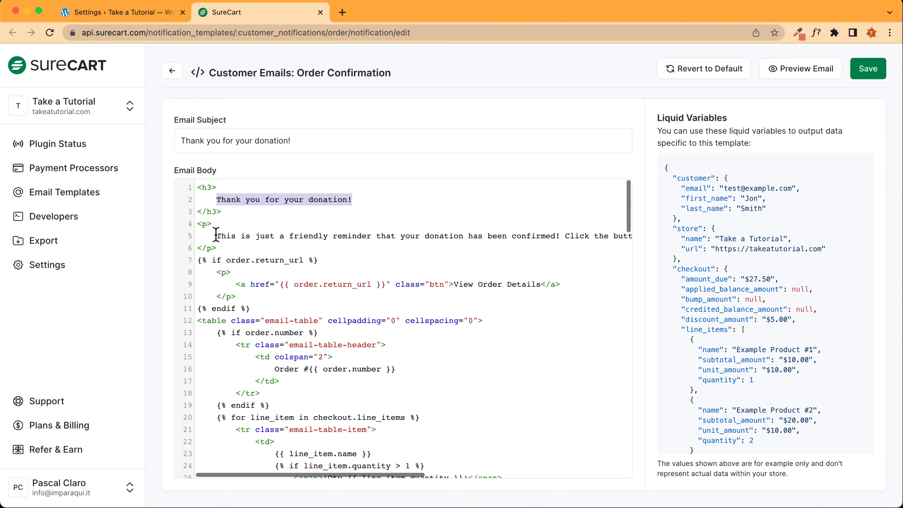
drag(215, 236, 581, 235)
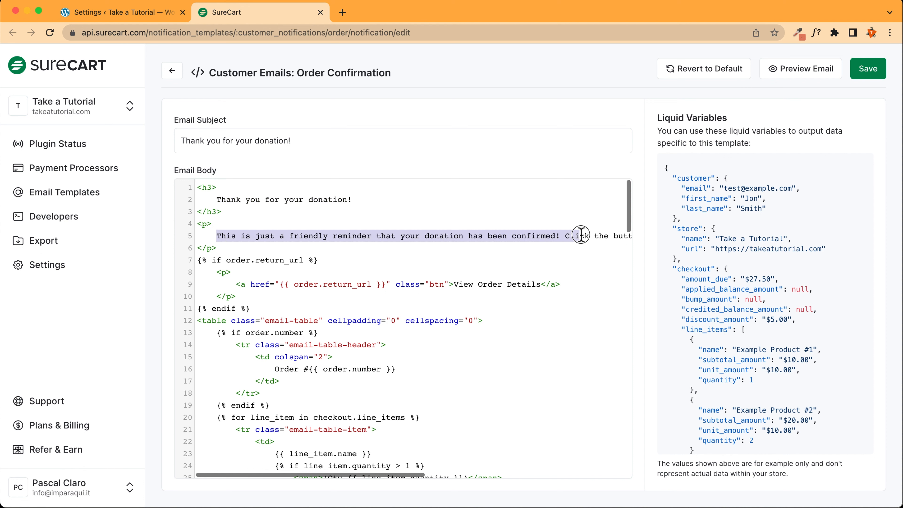
click(412, 237)
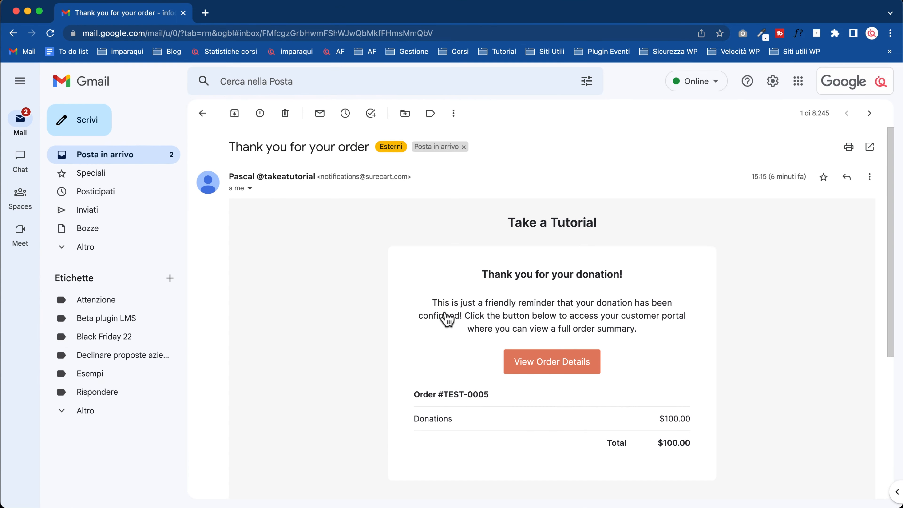
Highlight the received email's reminder paragraph to compare it with the template
drag(214, 166, 323, 185)
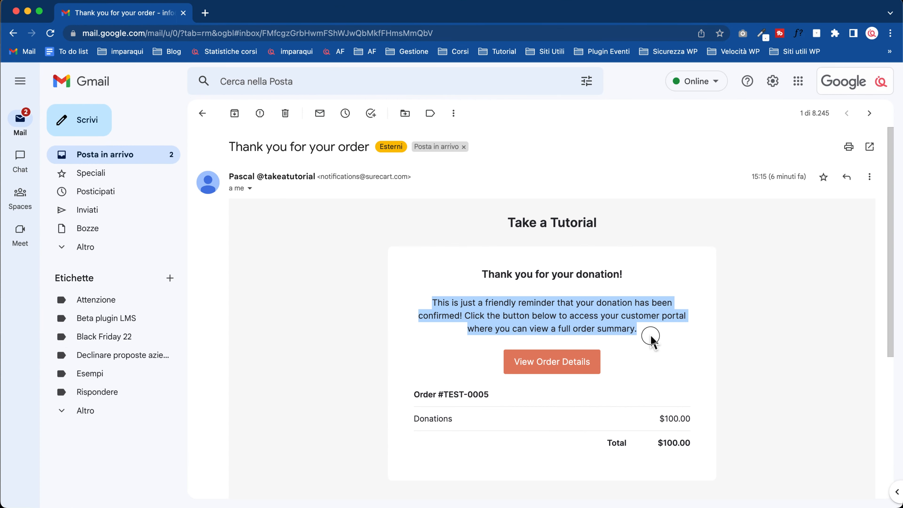
click(651, 338)
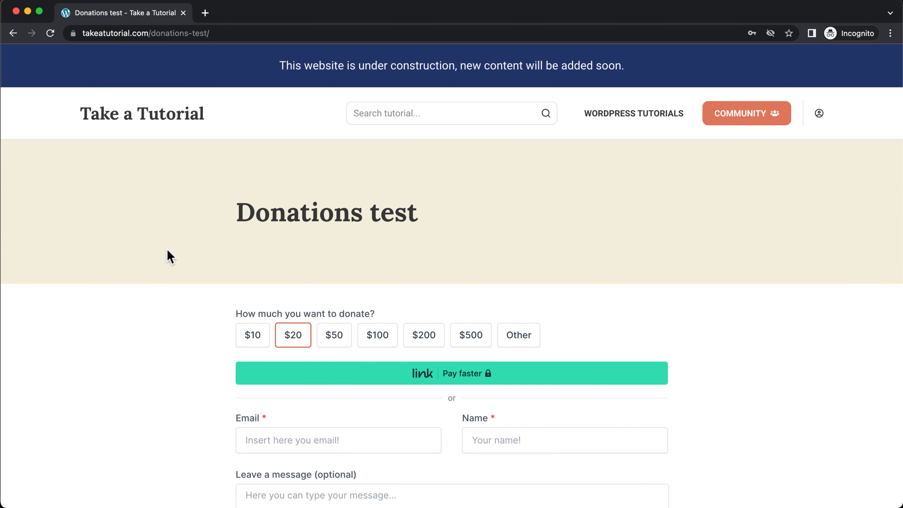
Choose the $50 amount and enter the donor's email, name, and the message 'hi there!'
scroll(170, 256, down, 8)
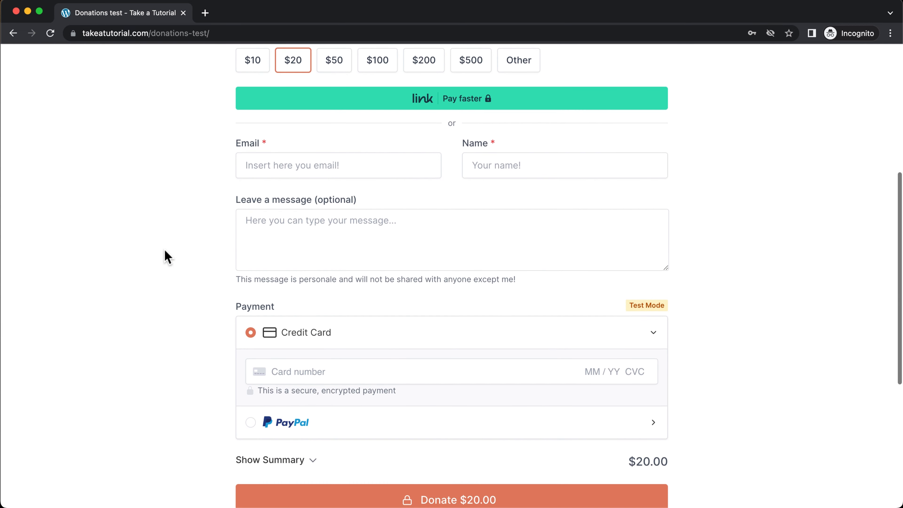
scroll(167, 256, up, 10)
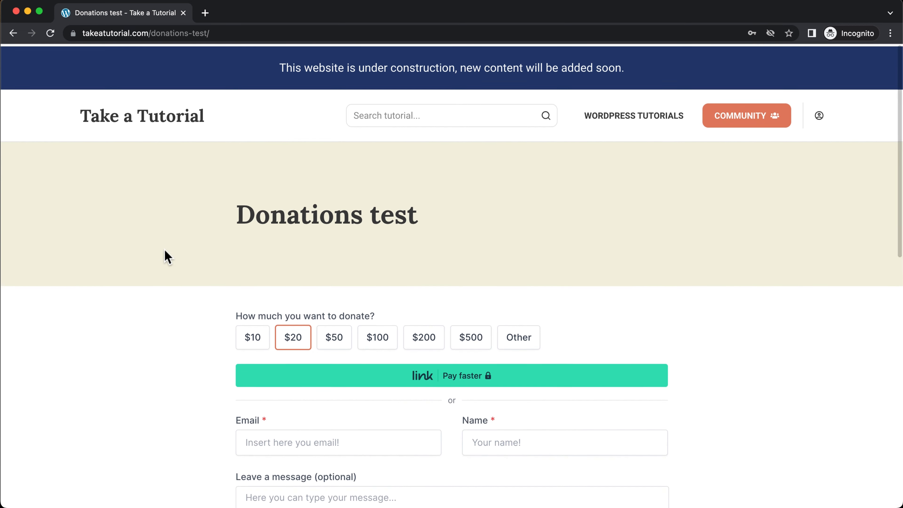
scroll(166, 257, down, 4)
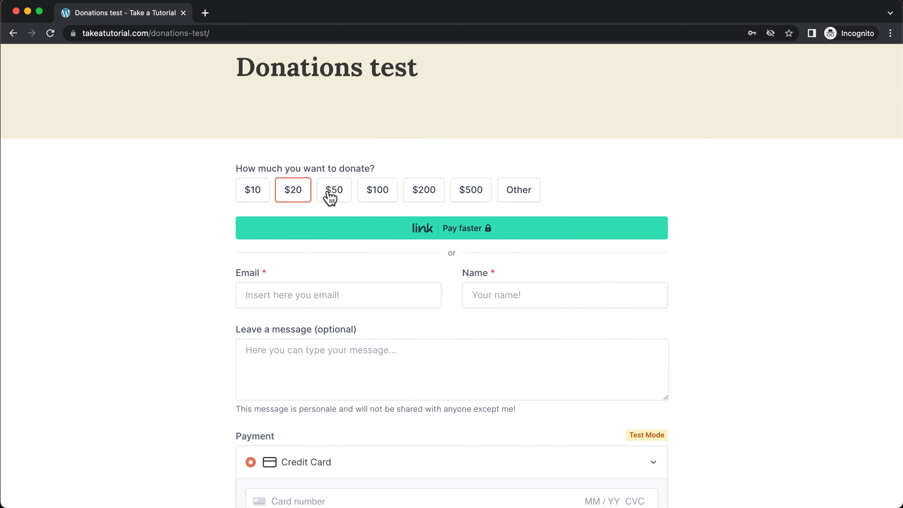
click(336, 196)
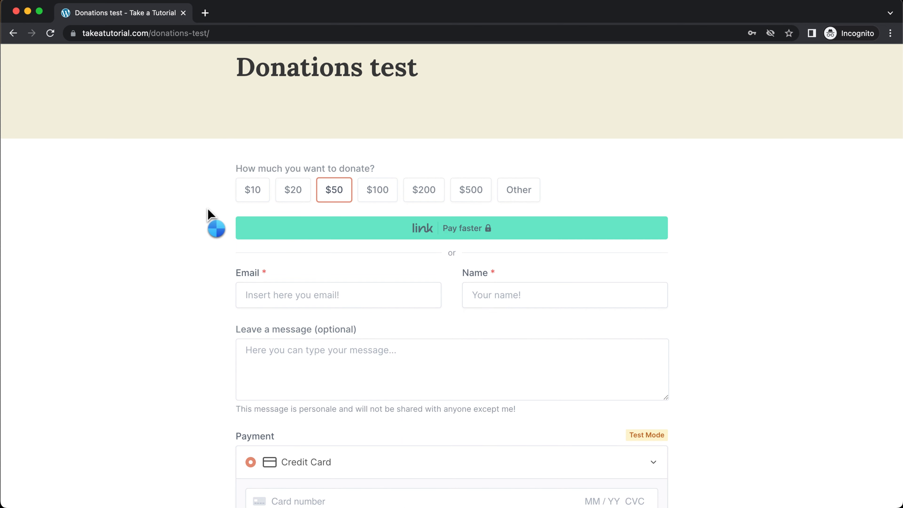
scroll(208, 213, down, 3)
click(276, 196)
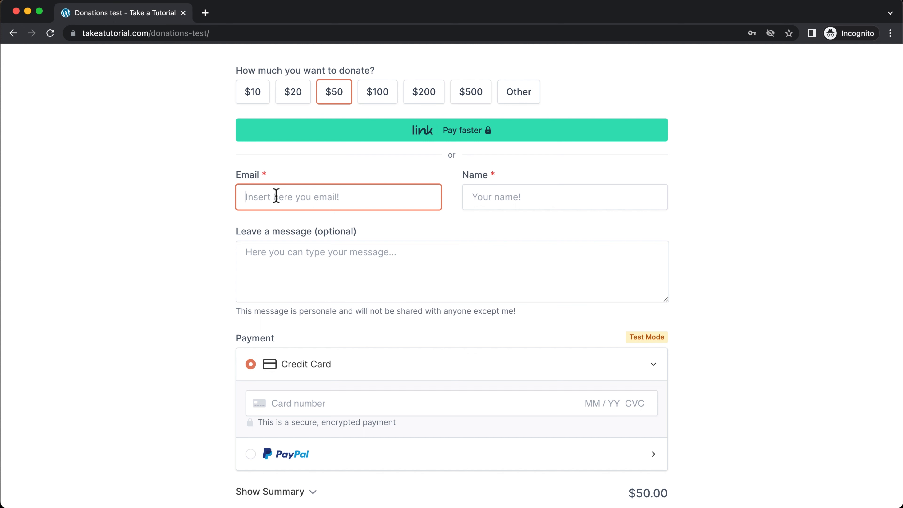
text(ins)
click(484, 192)
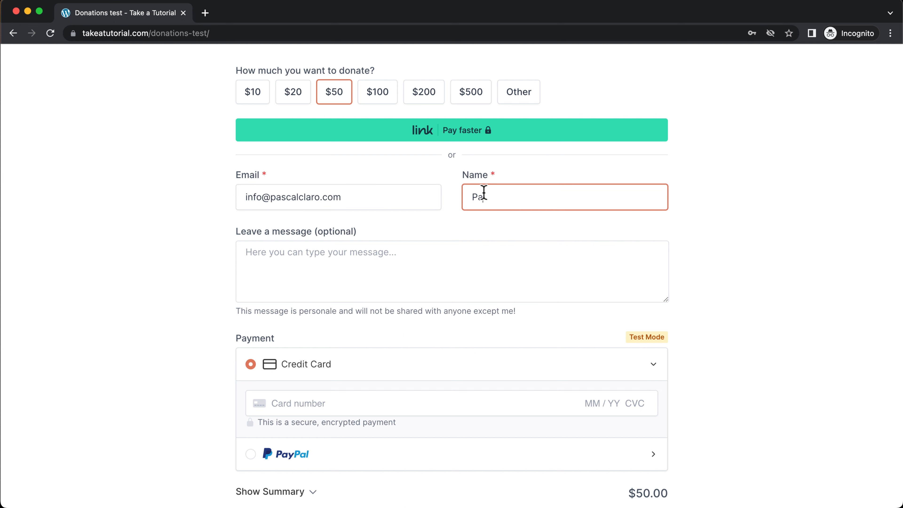
click(379, 256)
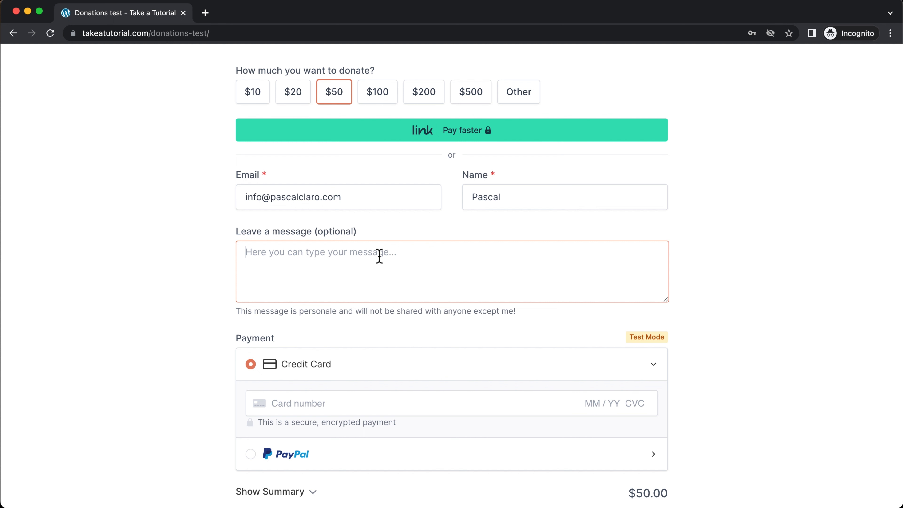
text(hi there!)
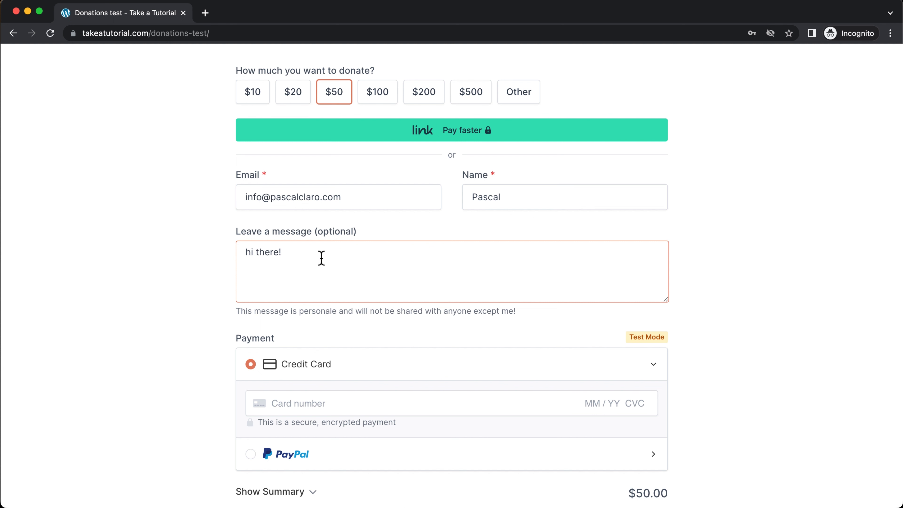
Keep Credit Card as the payment method and start entering the 4242 test card number
scroll(238, 303, down, 4)
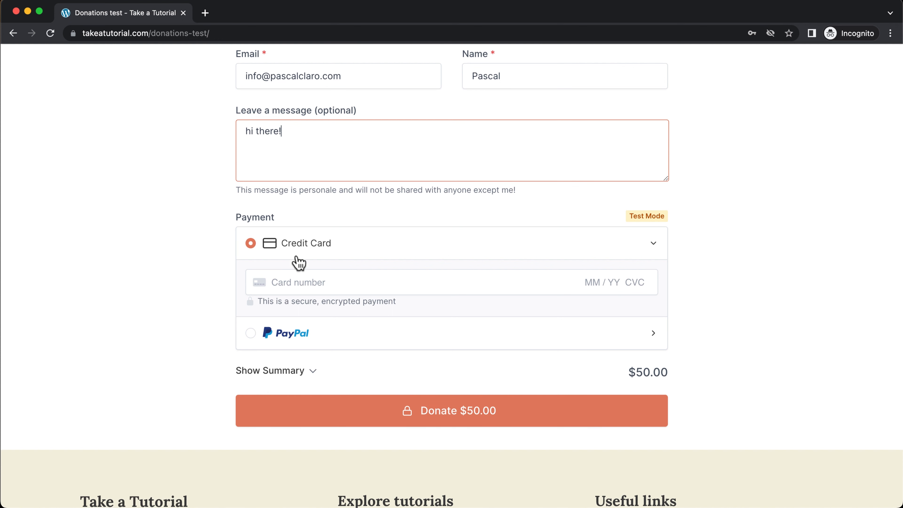
click(277, 338)
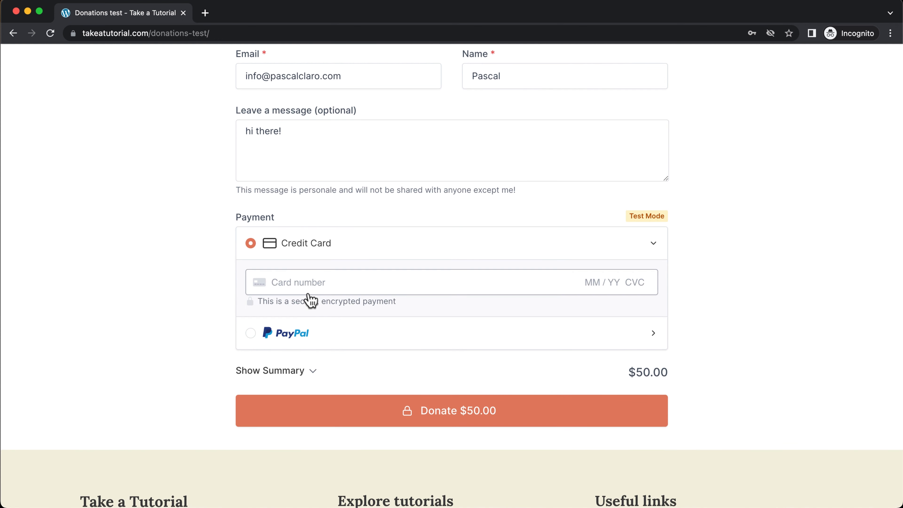
click(309, 283)
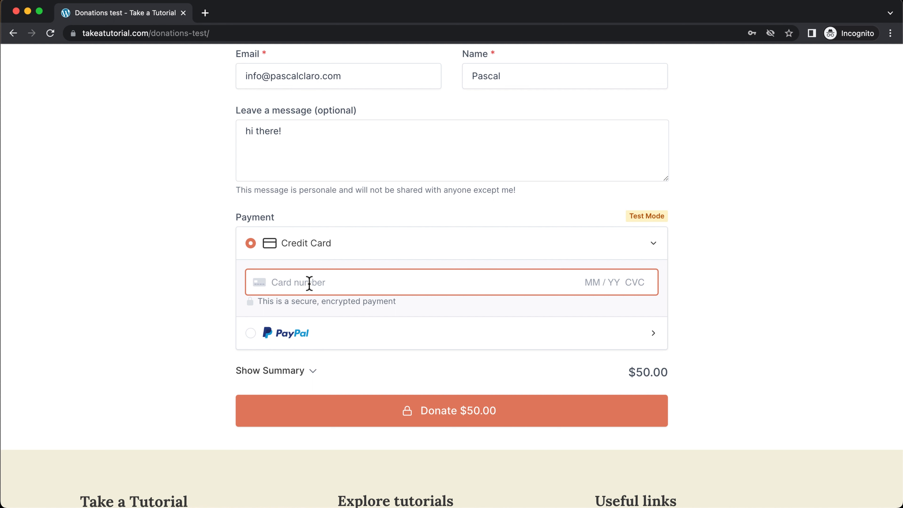
text(424242424)
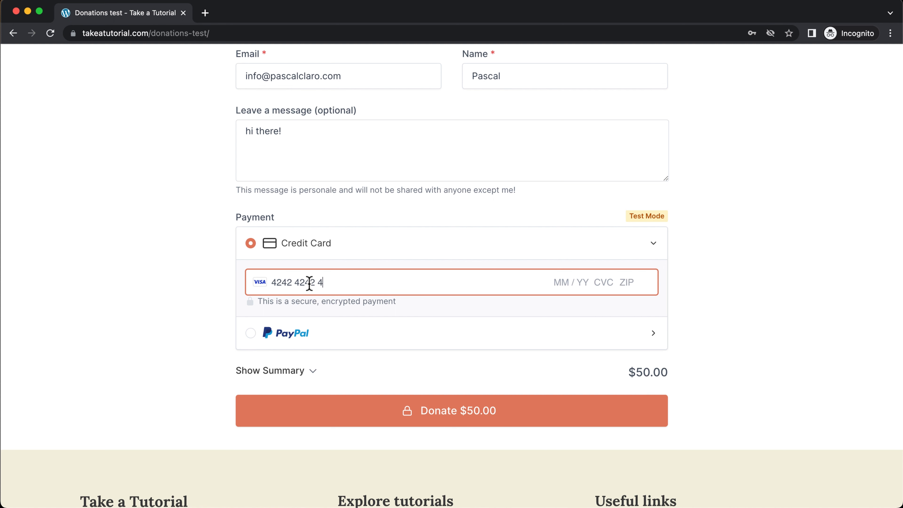